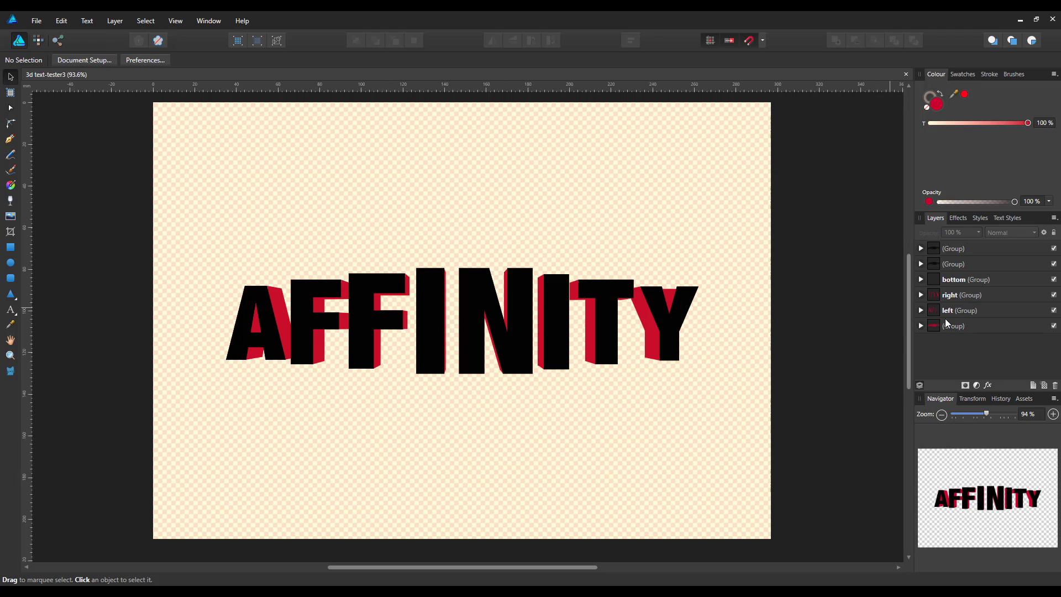
# - In the left group, move the upper-left node of the second F's inner side curve up to meet the black arm above it
pyautogui.click(922, 312)
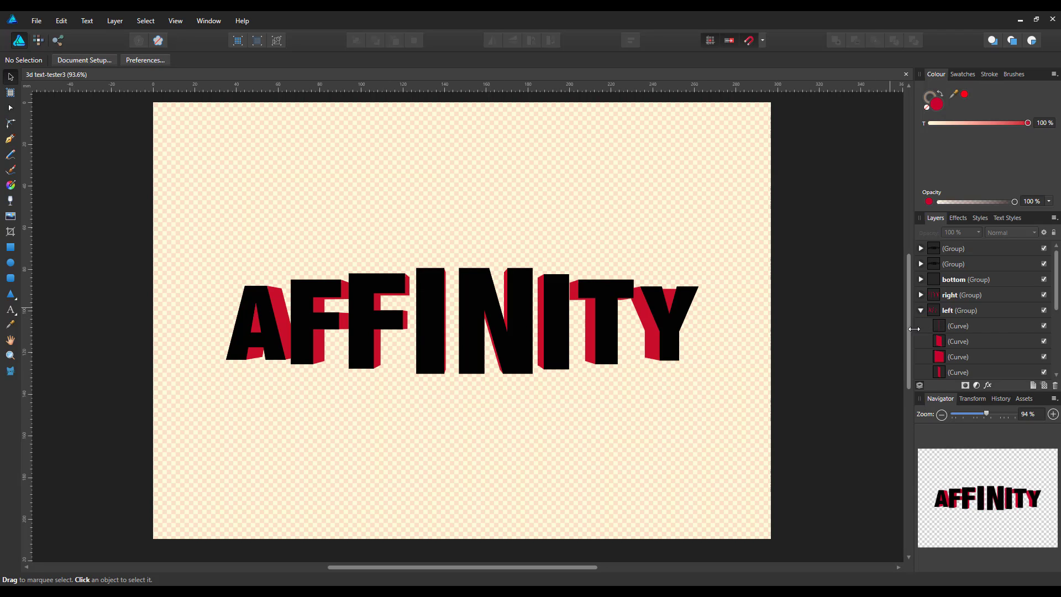
pyautogui.moveTo(1058, 287); pyautogui.dragTo(1053, 326)
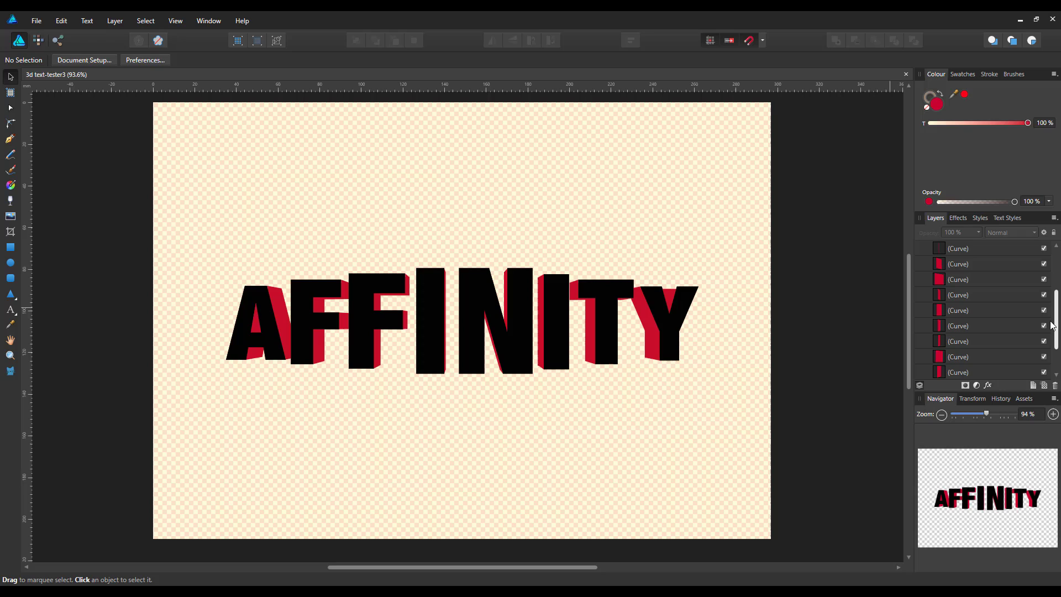
pyautogui.click(983, 310)
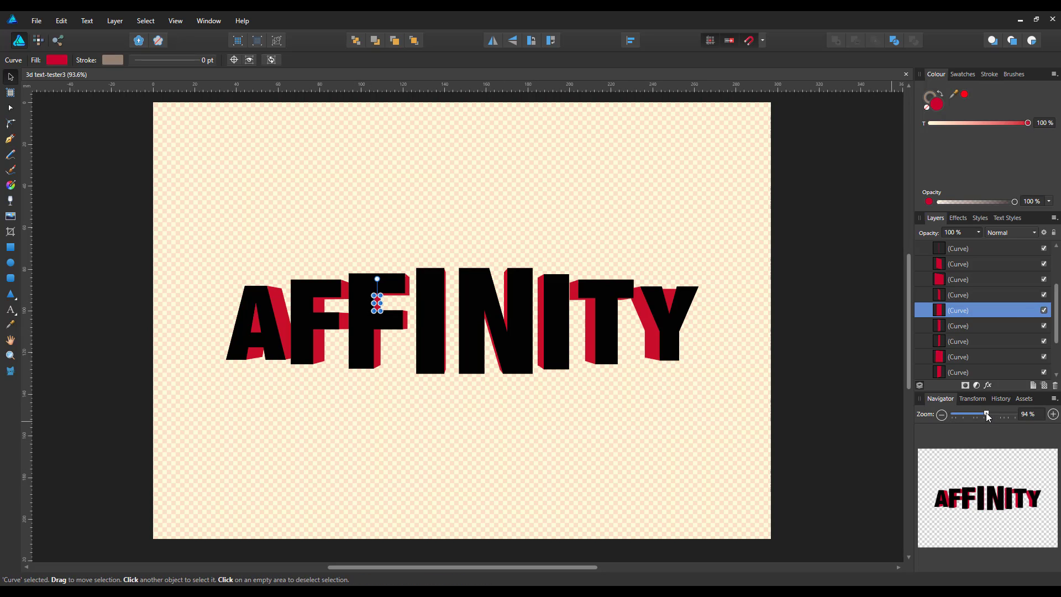
pyautogui.moveTo(988, 413); pyautogui.dragTo(1010, 414)
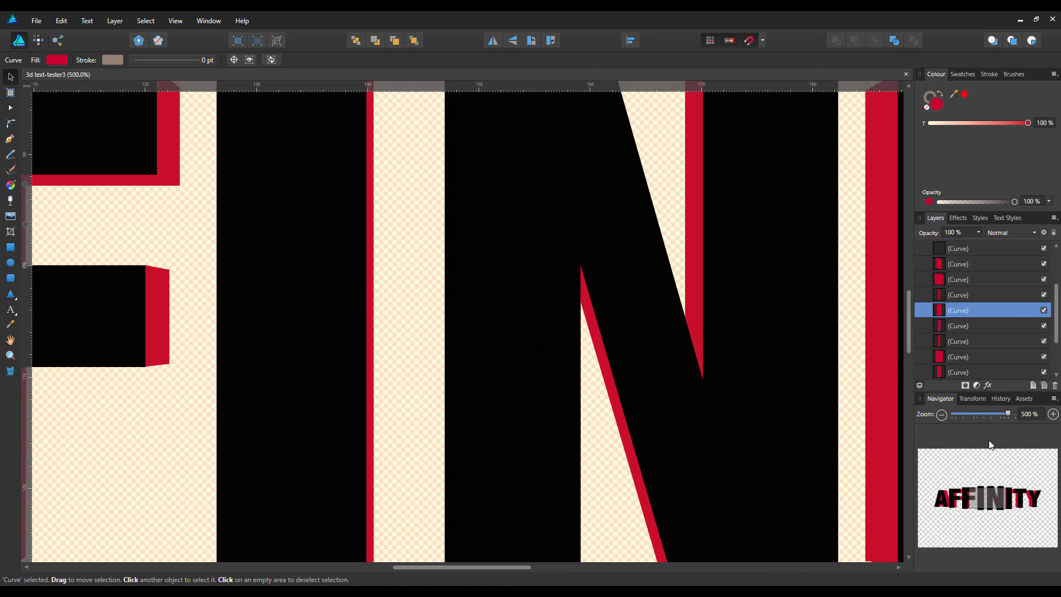
pyautogui.moveTo(992, 496); pyautogui.dragTo(974, 496)
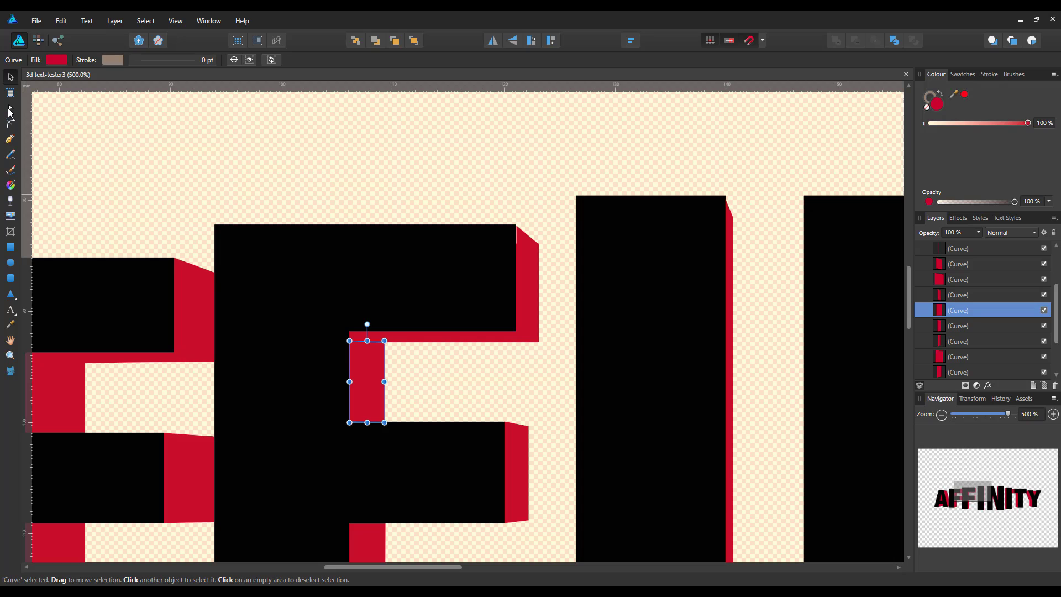
pyautogui.click(10, 108)
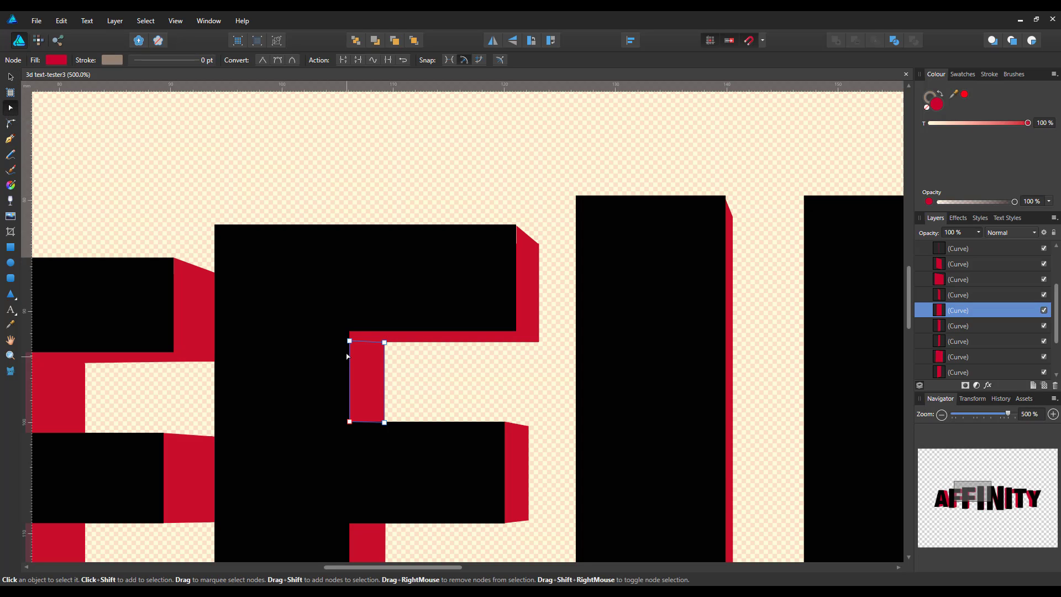
pyautogui.moveTo(349, 341); pyautogui.dragTo(348, 332)
pyautogui.hotkey('ctrl', '0')
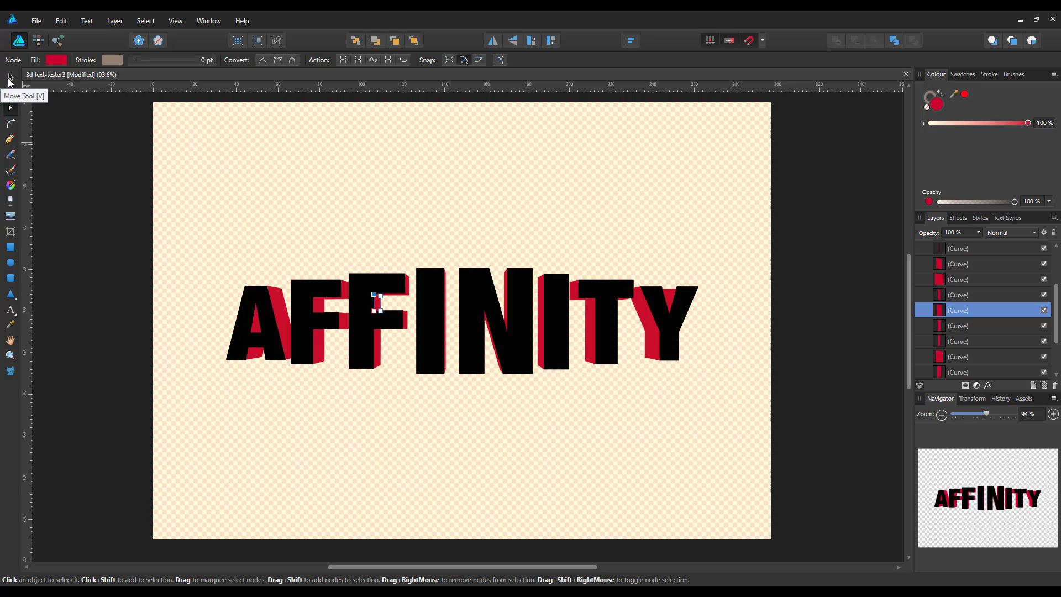
pyautogui.click(9, 80)
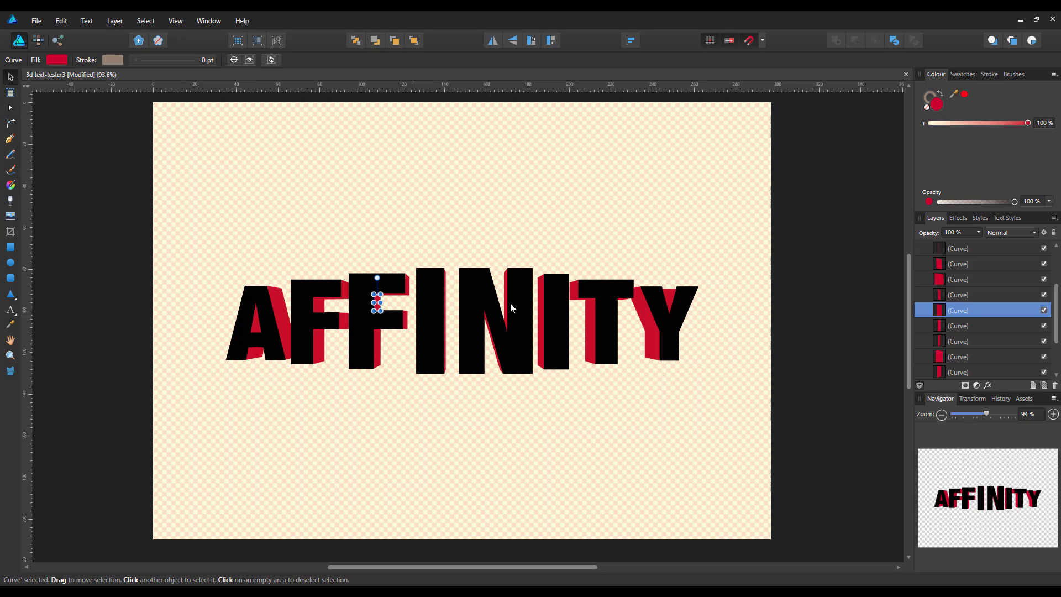
pyautogui.scroll(2, 1056, 305)
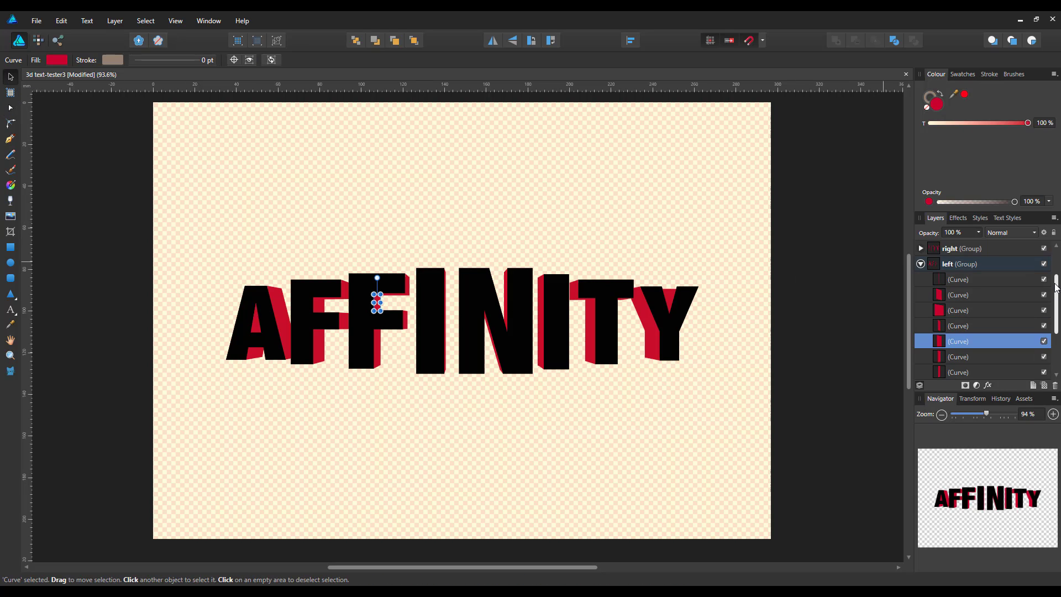
pyautogui.click(921, 279)
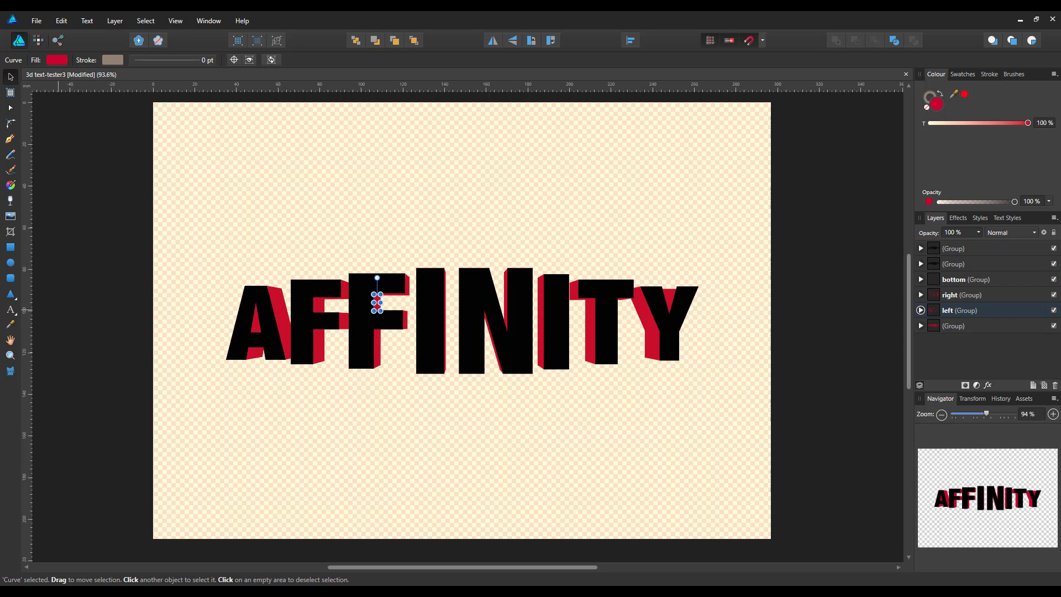
# - Apply a linear gradient fill to the left group, running vertically from above the letters down to near their base
pyautogui.click(11, 339)
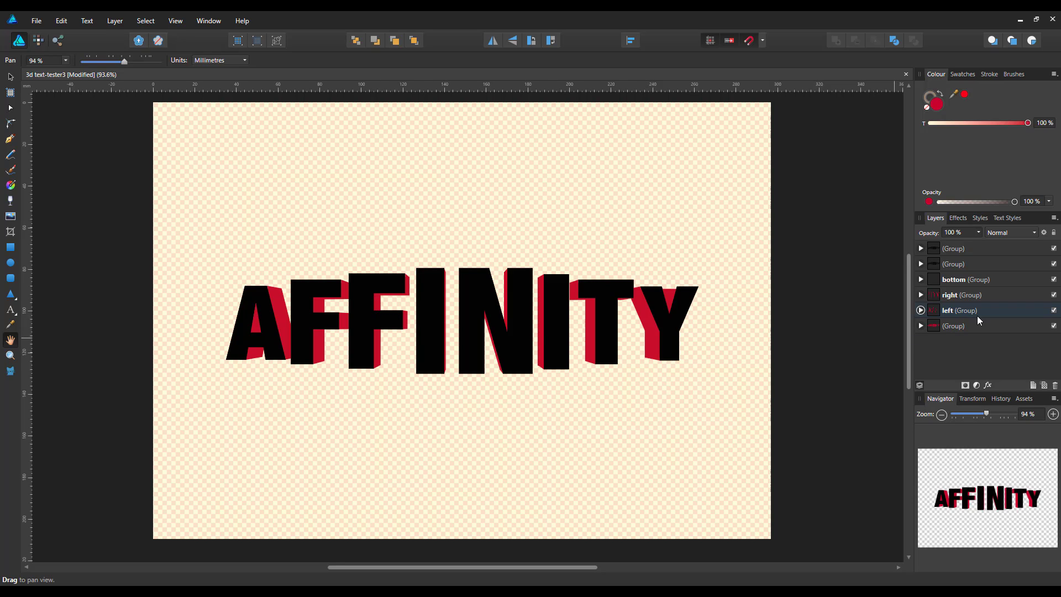
pyautogui.click(992, 309)
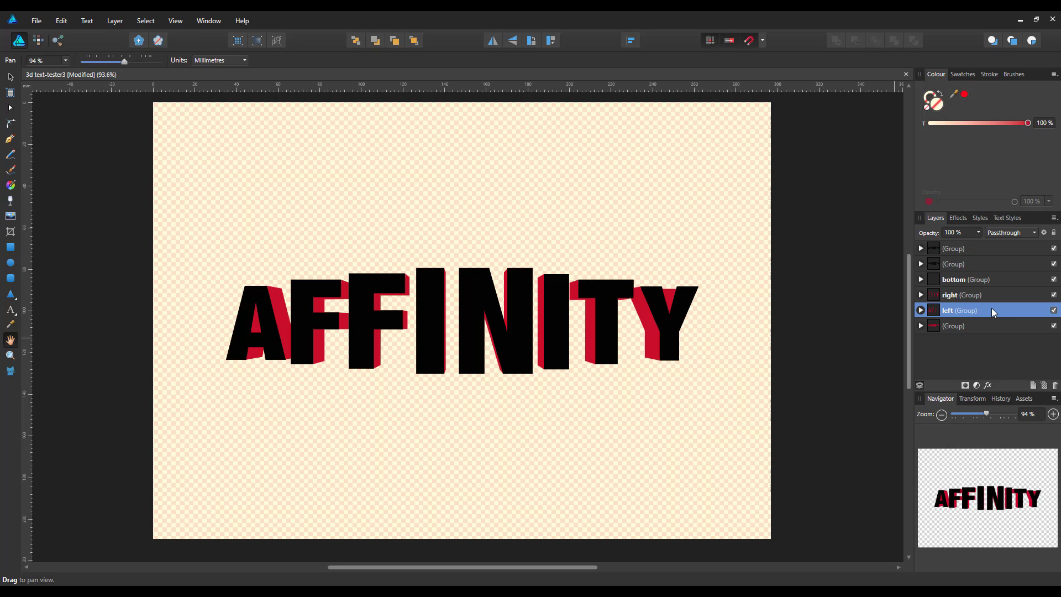
pyautogui.click(11, 188)
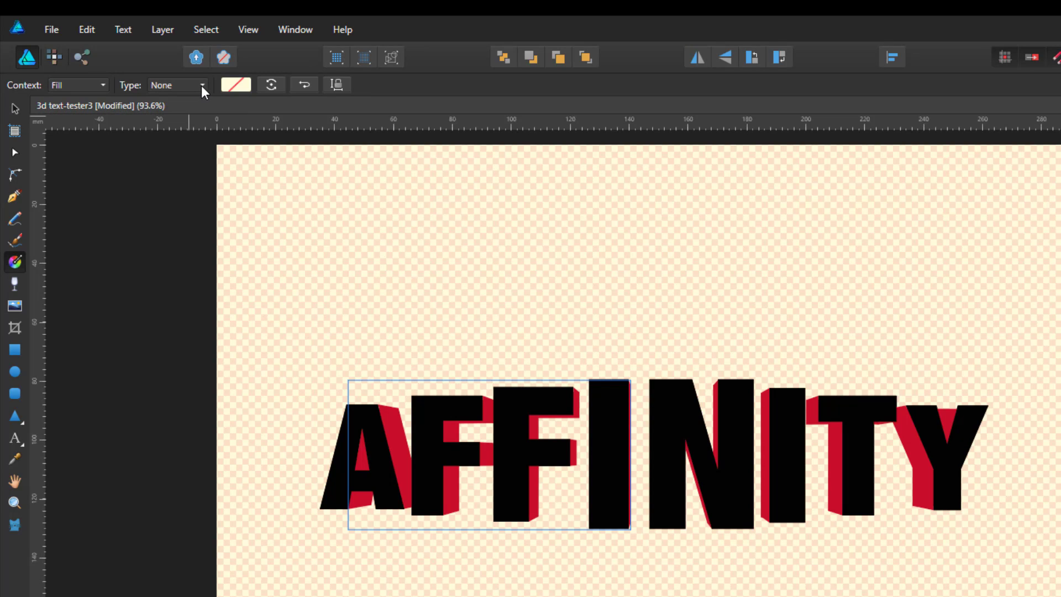
pyautogui.click(202, 85)
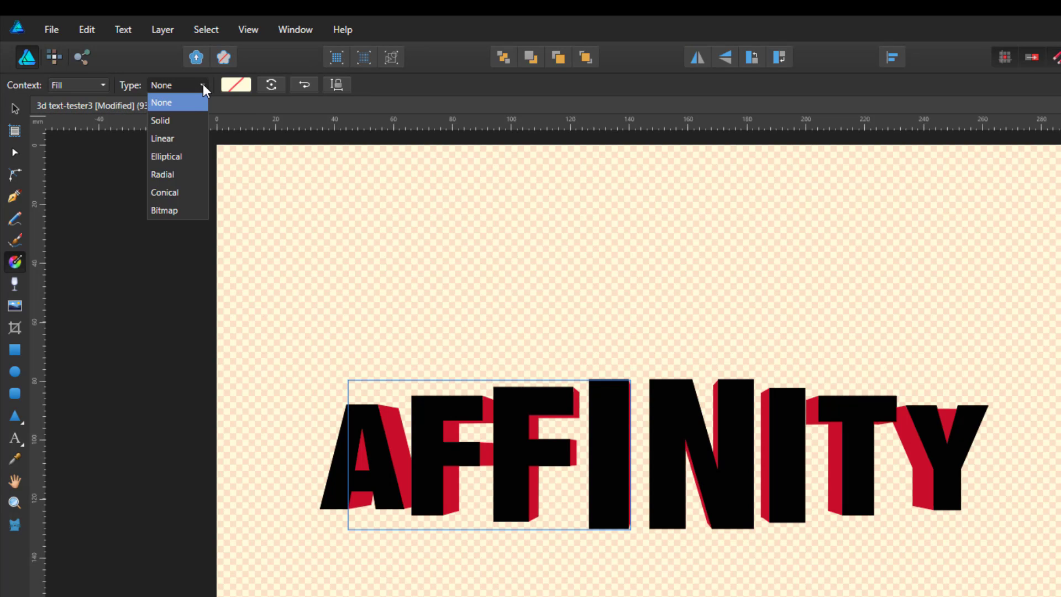
pyautogui.click(167, 138)
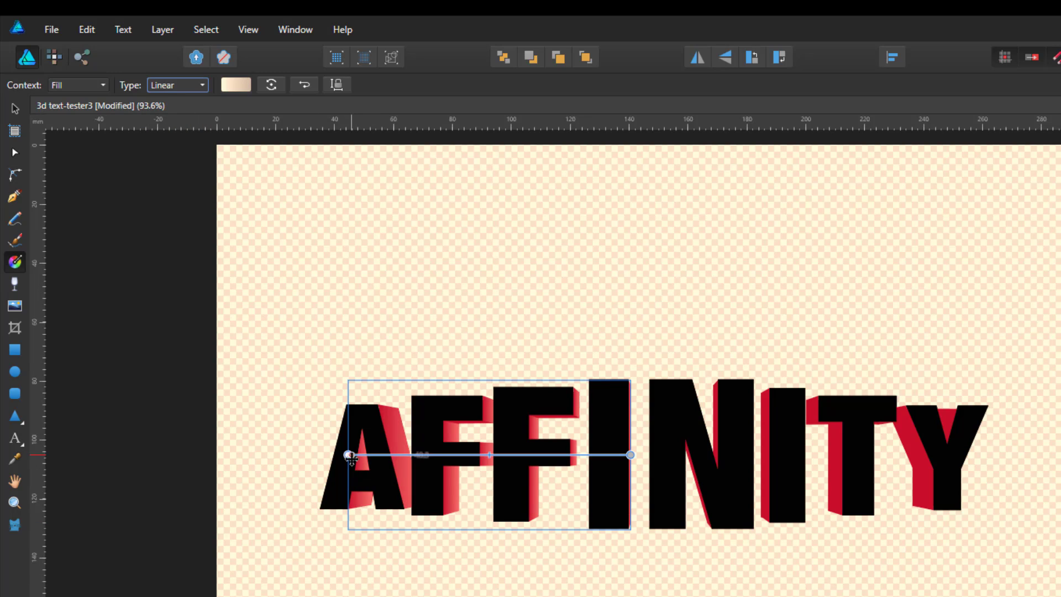
pyautogui.moveTo(348, 454); pyautogui.dragTo(493, 348)
pyautogui.moveTo(630, 455); pyautogui.dragTo(482, 502)
pyautogui.moveTo(493, 350); pyautogui.dragTo(482, 349)
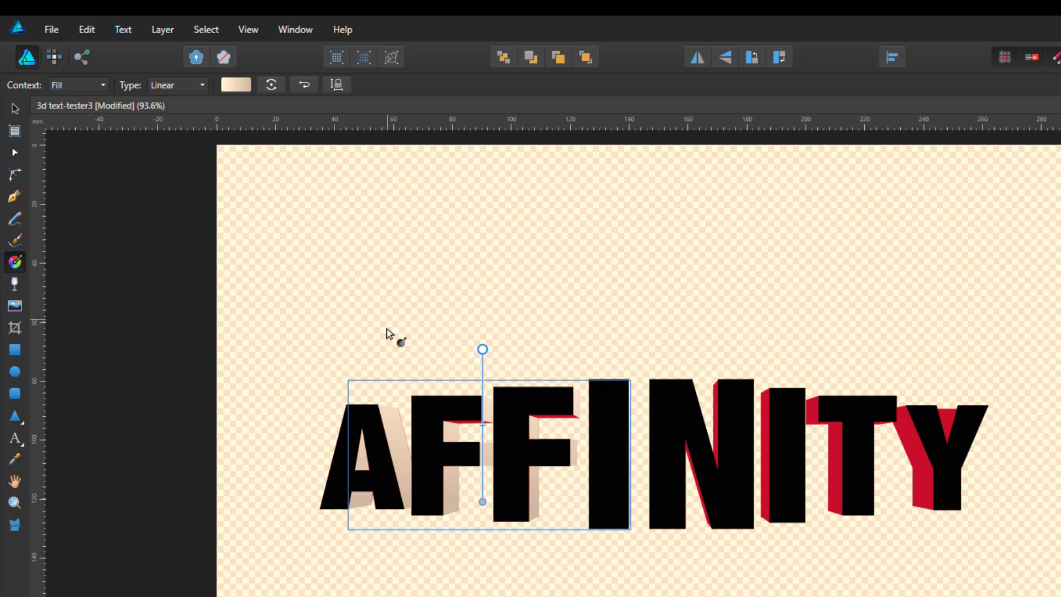
# - Set the end stop of the left group's gradient to a medium-dark gray swatch from the Grays palette
pyautogui.click(242, 87)
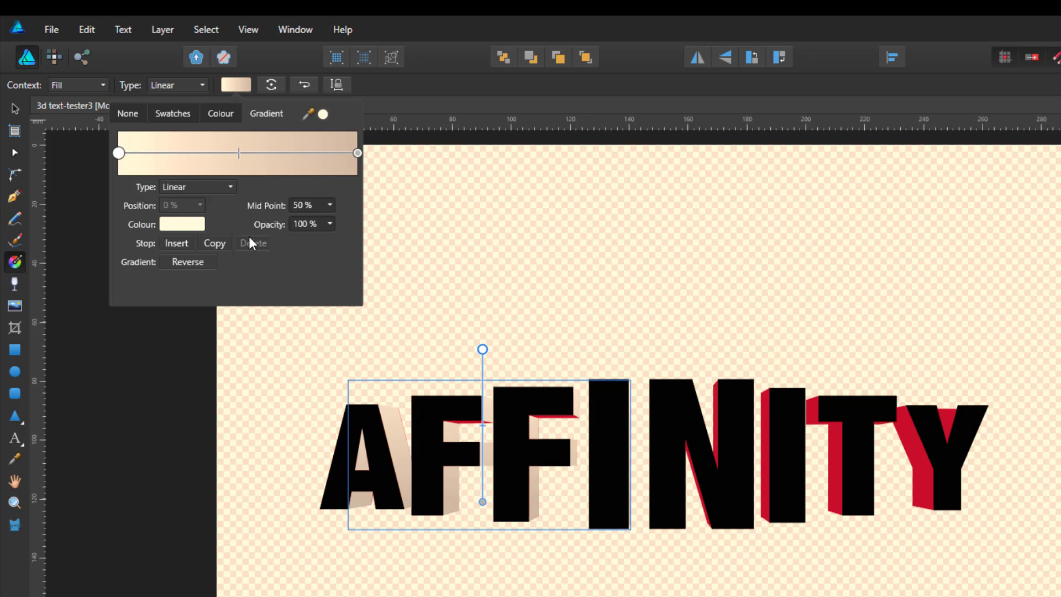
pyautogui.click(177, 223)
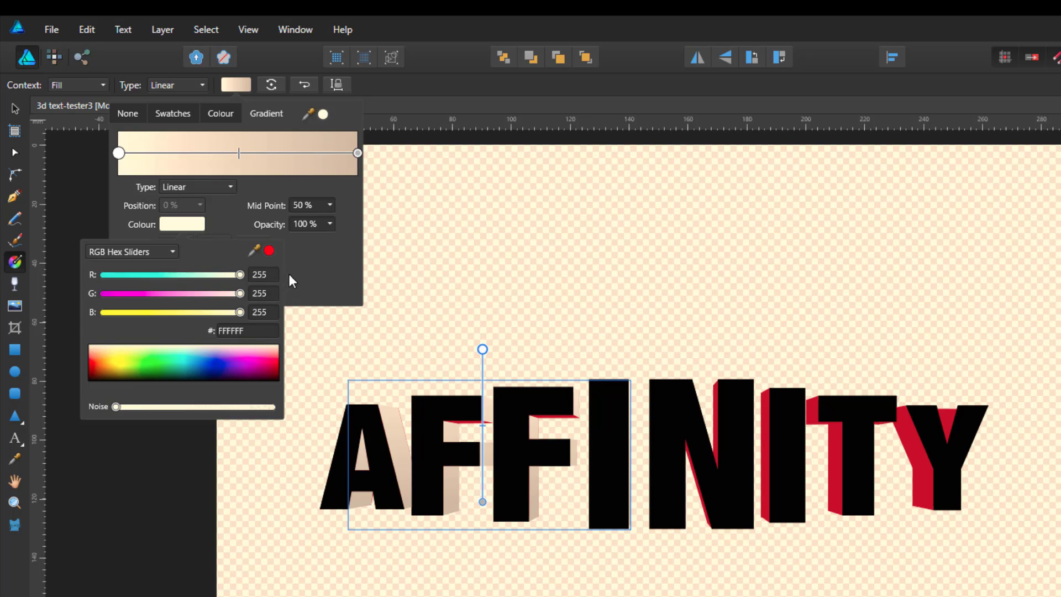
pyautogui.click(303, 253)
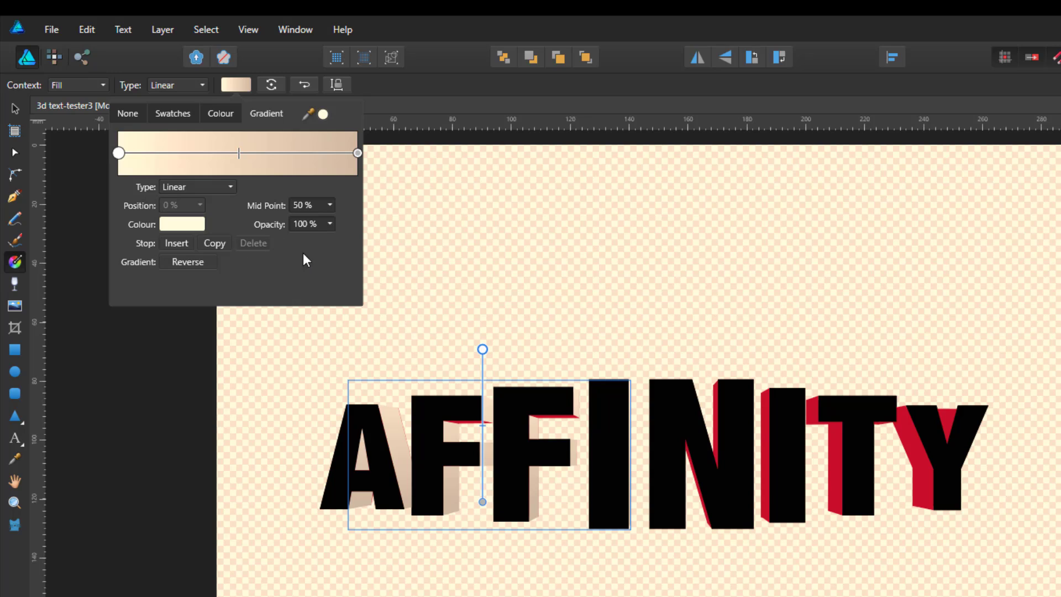
pyautogui.click(357, 153)
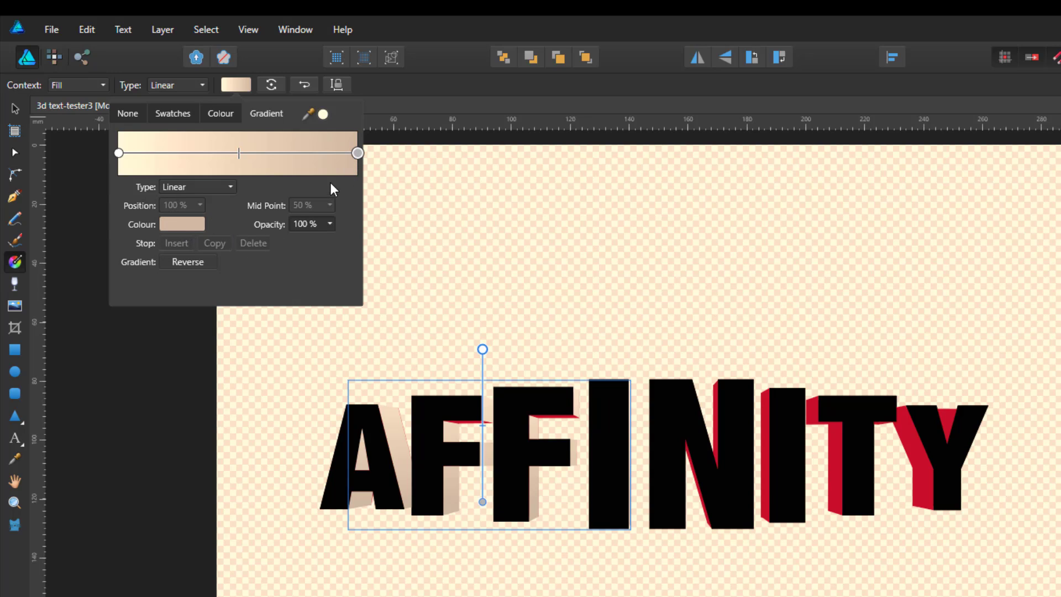
pyautogui.click(193, 224)
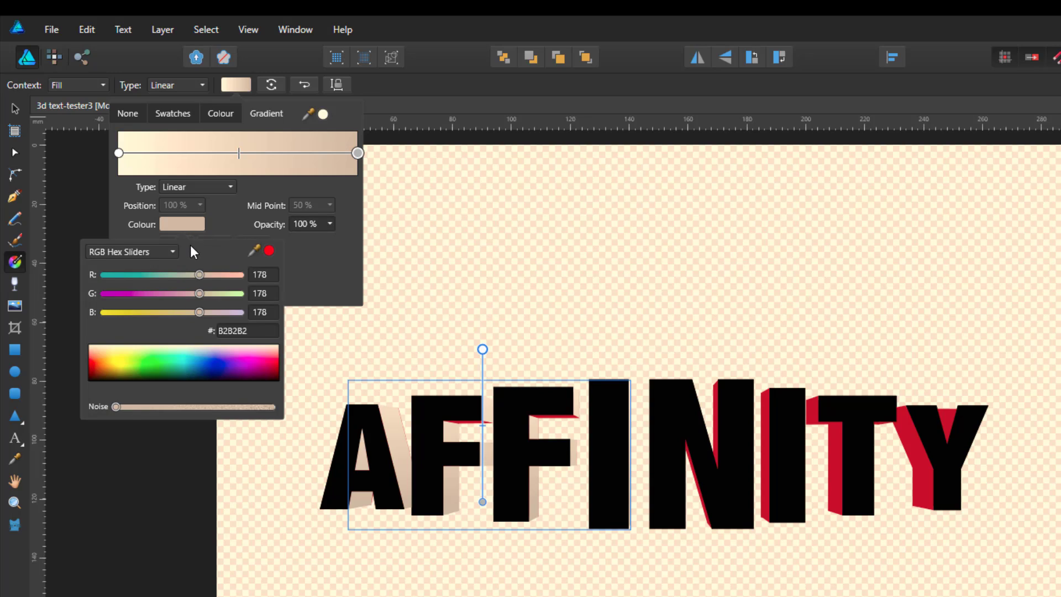
pyautogui.click(173, 251)
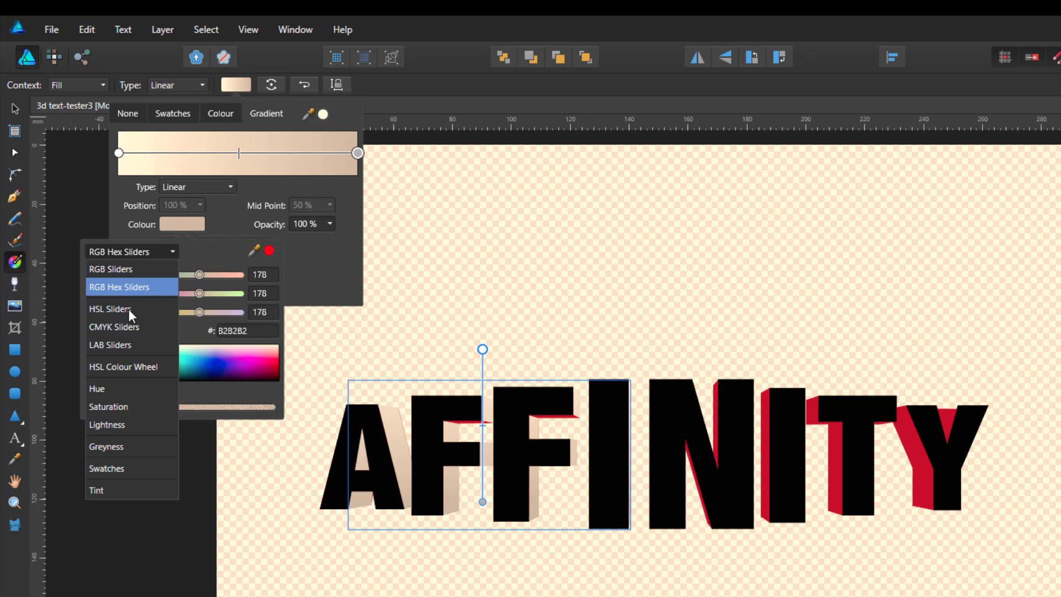
pyautogui.click(106, 467)
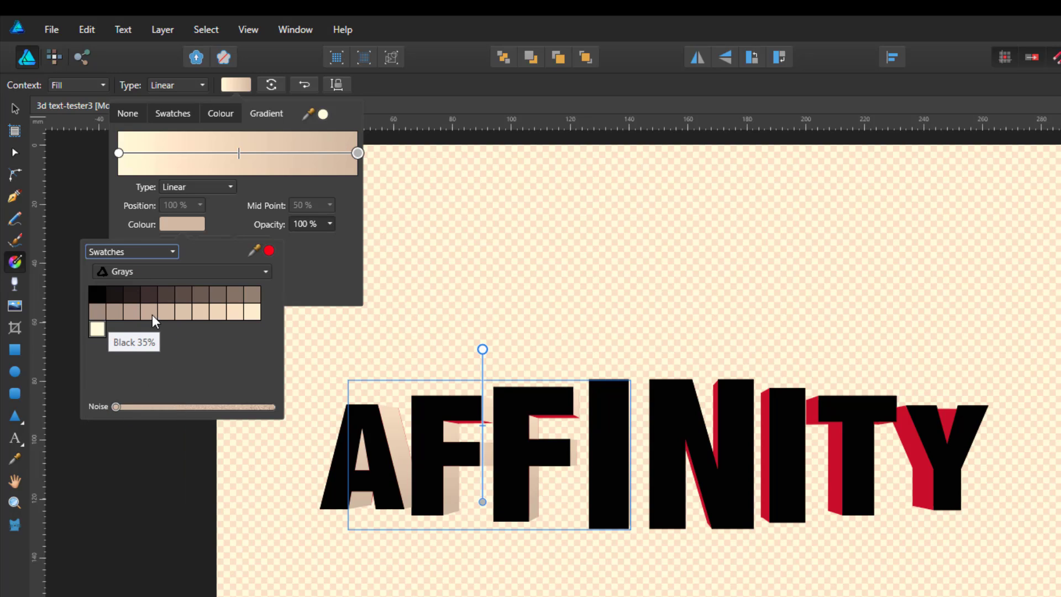
pyautogui.click(220, 293)
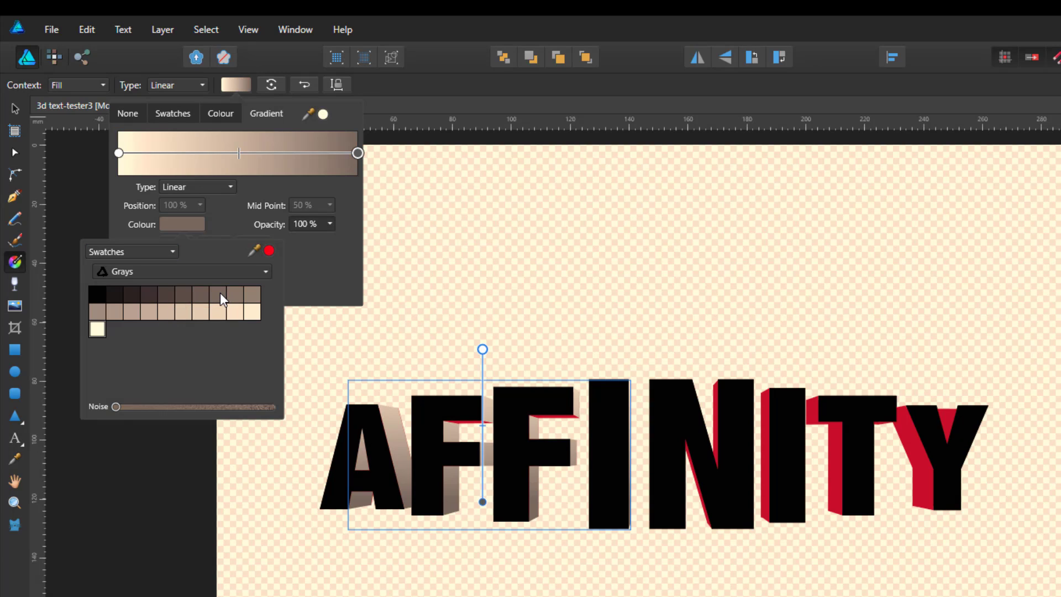
pyautogui.click(317, 258)
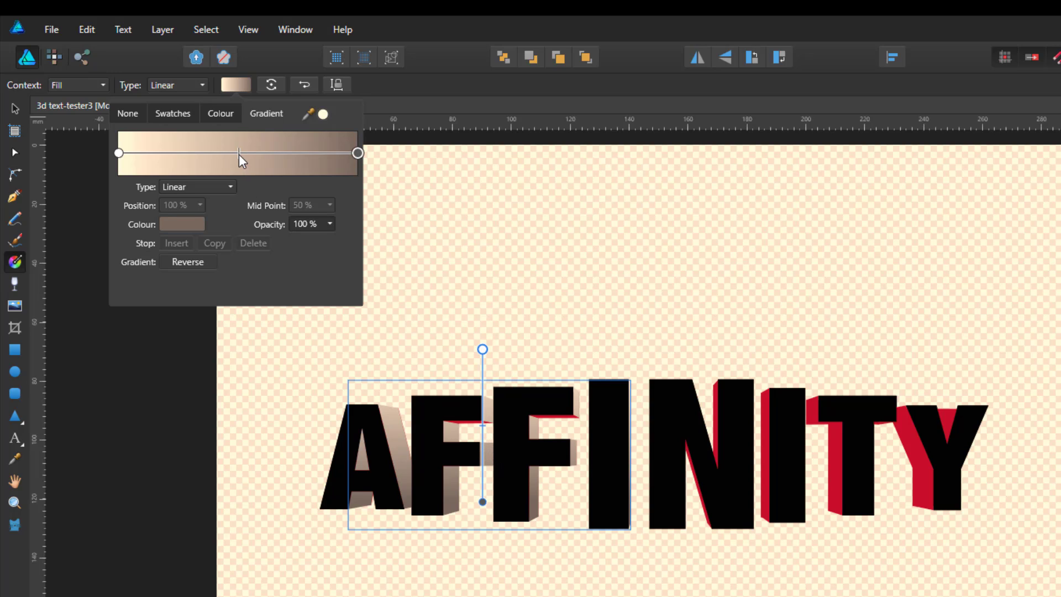
# - Fine-tune the midpoint of the left group's gradient and raise its dark end to about the middle of the letters
pyautogui.moveTo(238, 154)
pyautogui.mouseDown()
pyautogui.moveTo(223, 157)
pyautogui.moveTo(267, 160)
pyautogui.moveTo(199, 170)
pyautogui.moveTo(277, 174)
pyautogui.moveTo(227, 170)
pyautogui.mouseUp()
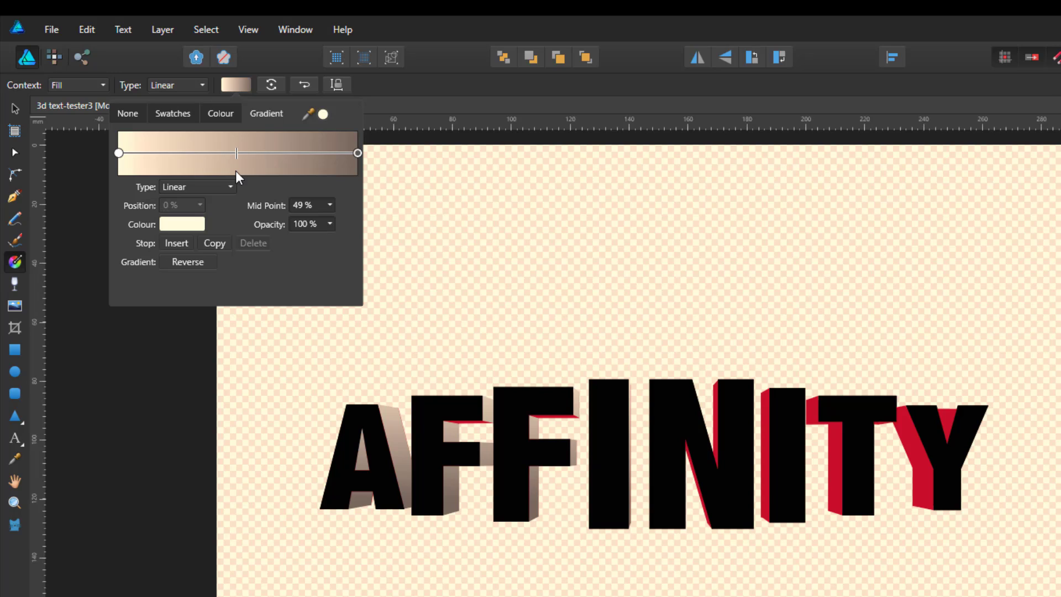
pyautogui.moveTo(236, 172); pyautogui.dragTo(231, 172)
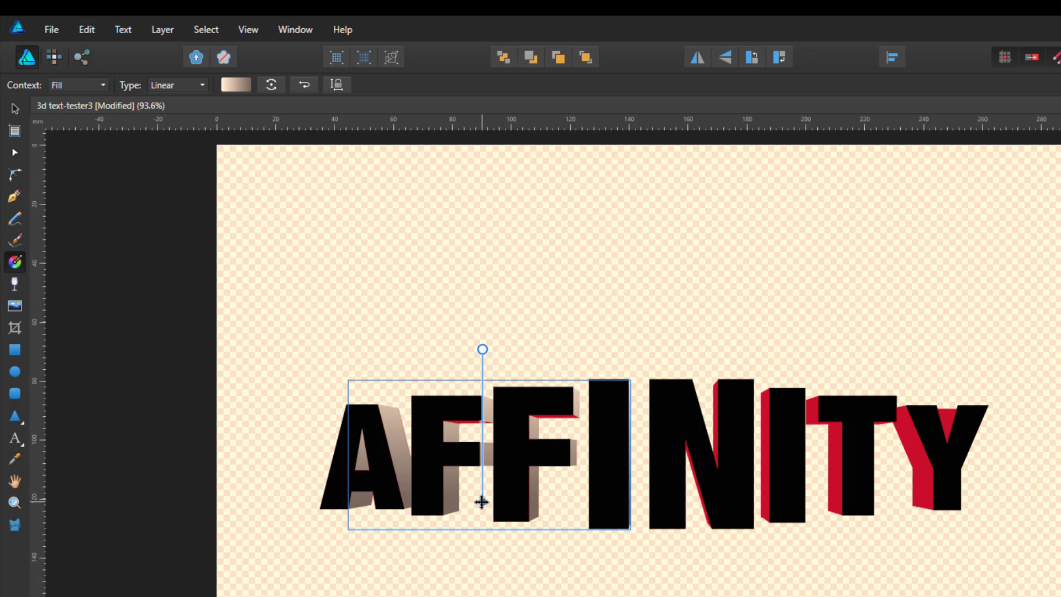
pyautogui.moveTo(483, 497)
pyautogui.mouseDown()
pyautogui.moveTo(482, 516)
pyautogui.moveTo(478, 456)
pyautogui.mouseUp()
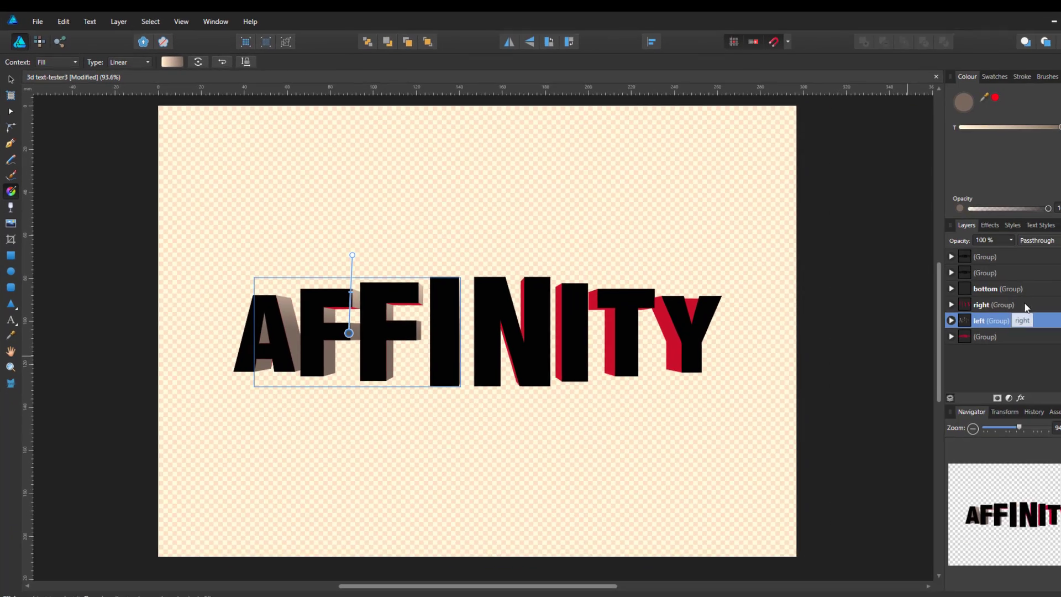
# - Give the right group a vertical linear gradient fill from just above the letters down to near their base
pyautogui.click(992, 294)
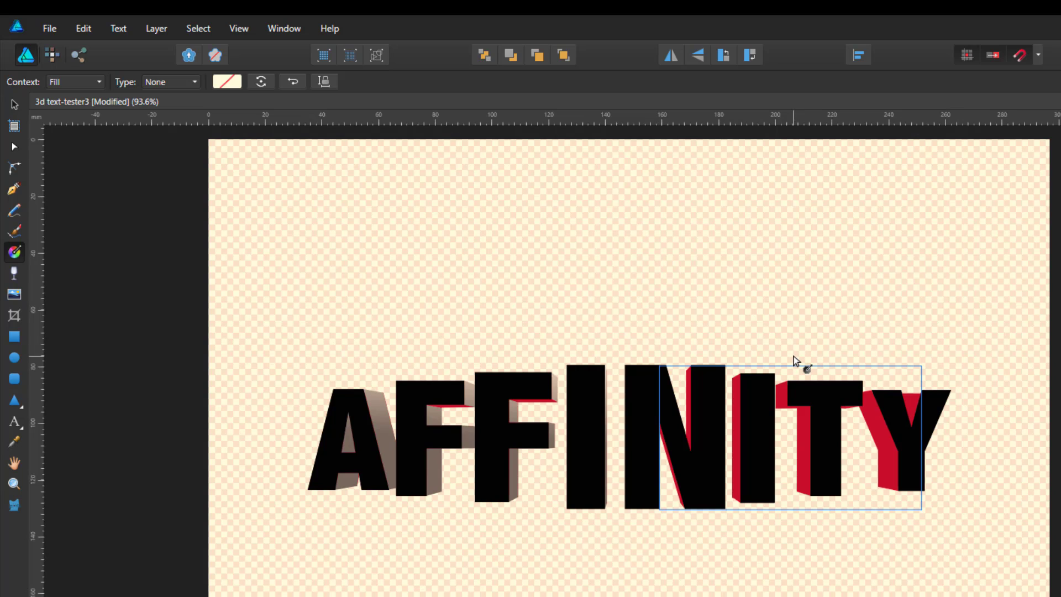
pyautogui.moveTo(794, 356); pyautogui.dragTo(793, 486)
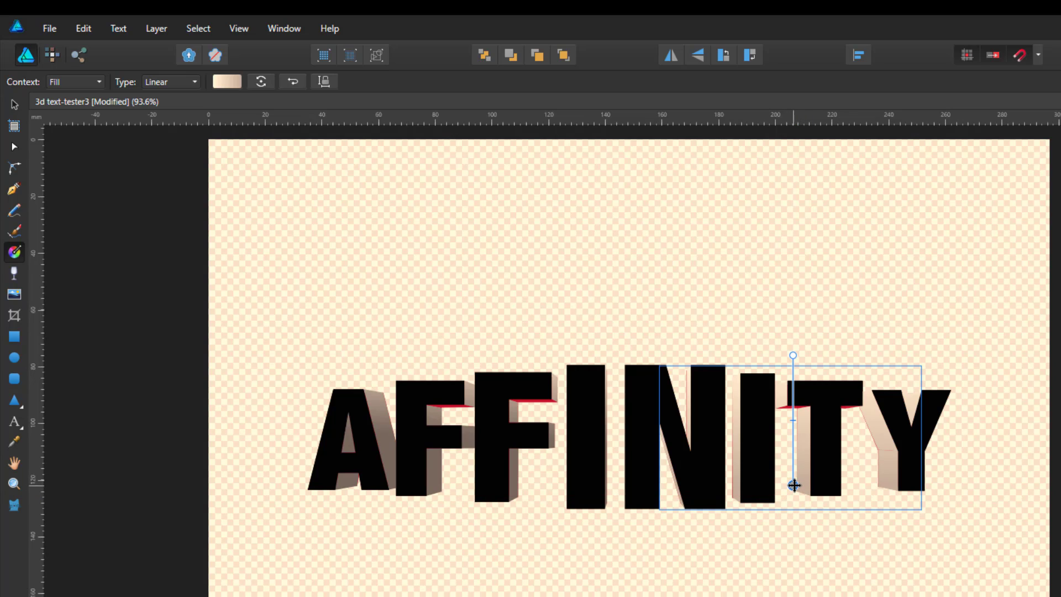
# - Set the end stop of the right group's gradient to a near-black Grays swatch and raise its dark end slightly
pyautogui.click(226, 82)
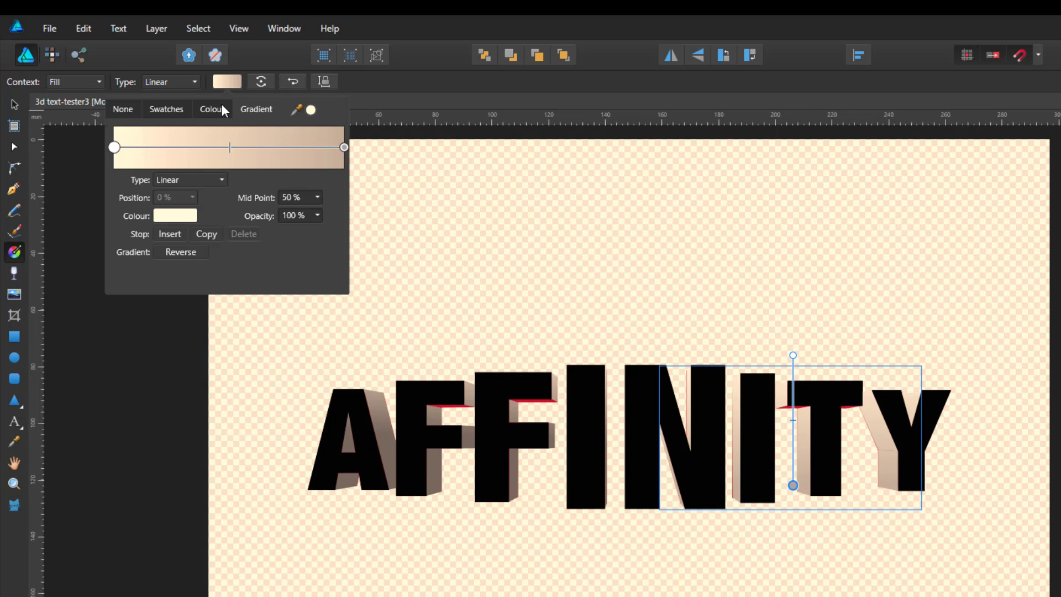
pyautogui.click(345, 147)
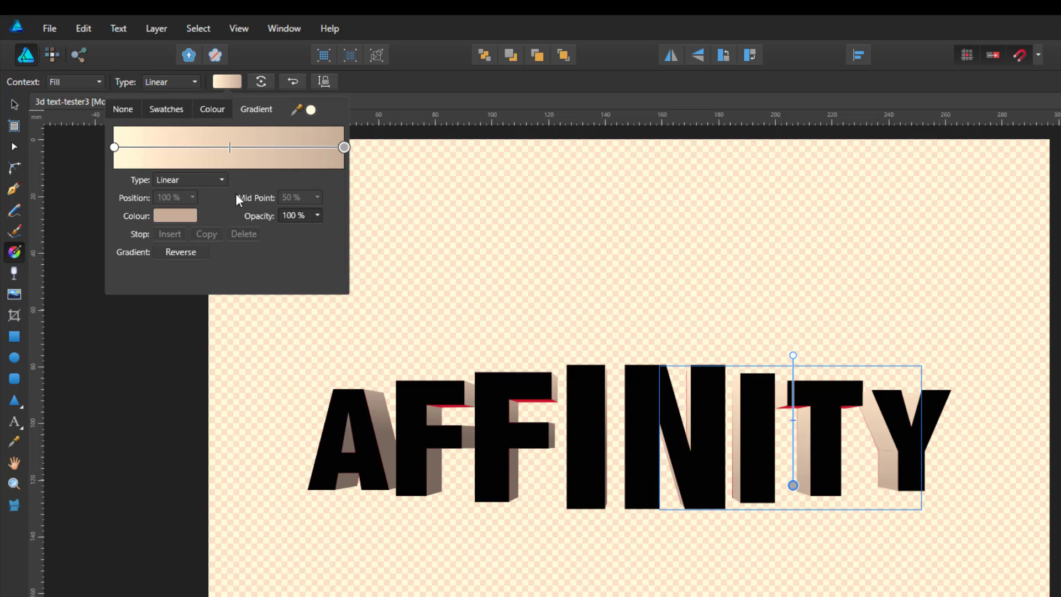
pyautogui.click(180, 217)
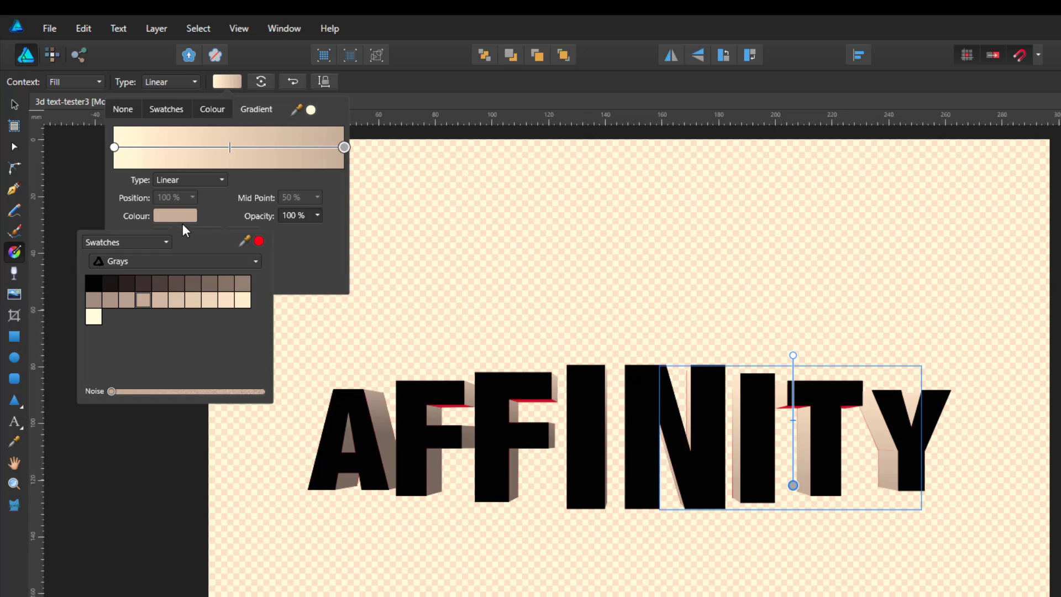
pyautogui.click(132, 284)
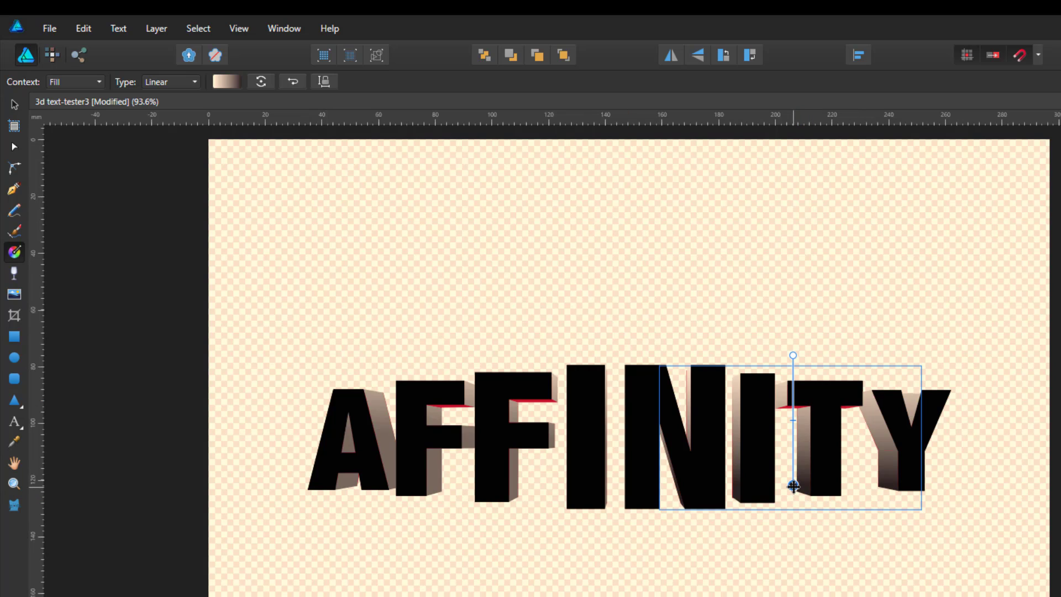
pyautogui.moveTo(794, 485); pyautogui.dragTo(787, 469)
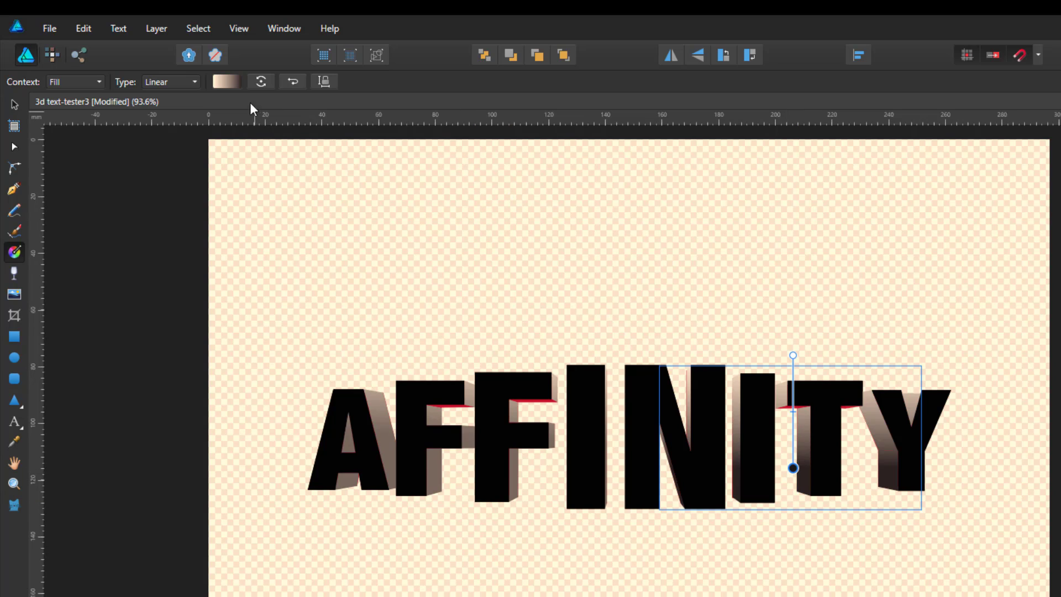
# - Set the end stop of the right group's gradient to the fourth-darkest swatch in the Grays palette
pyautogui.click(233, 84)
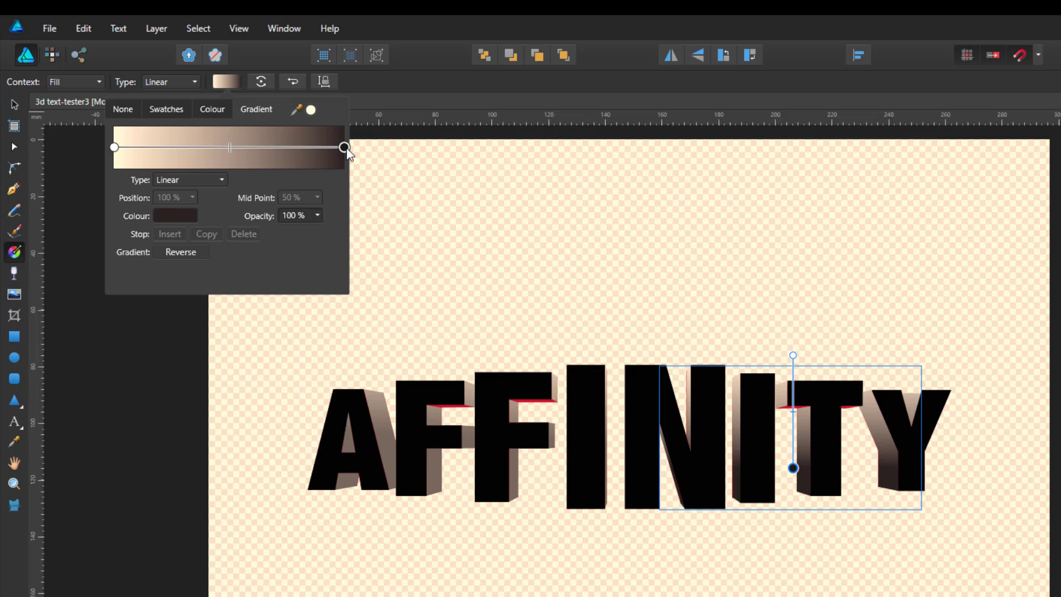
pyautogui.click(174, 216)
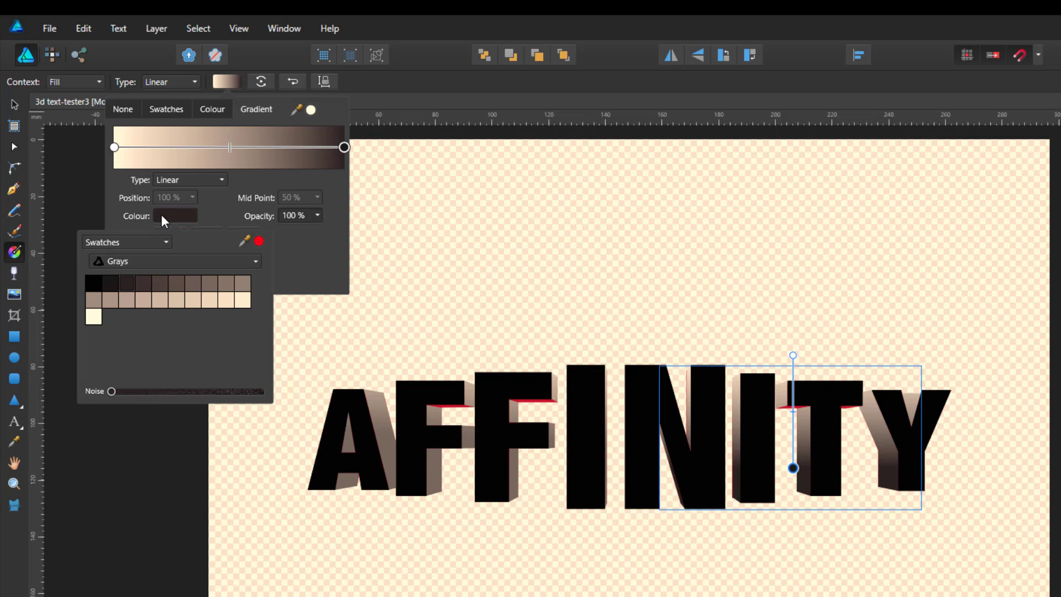
pyautogui.click(158, 286)
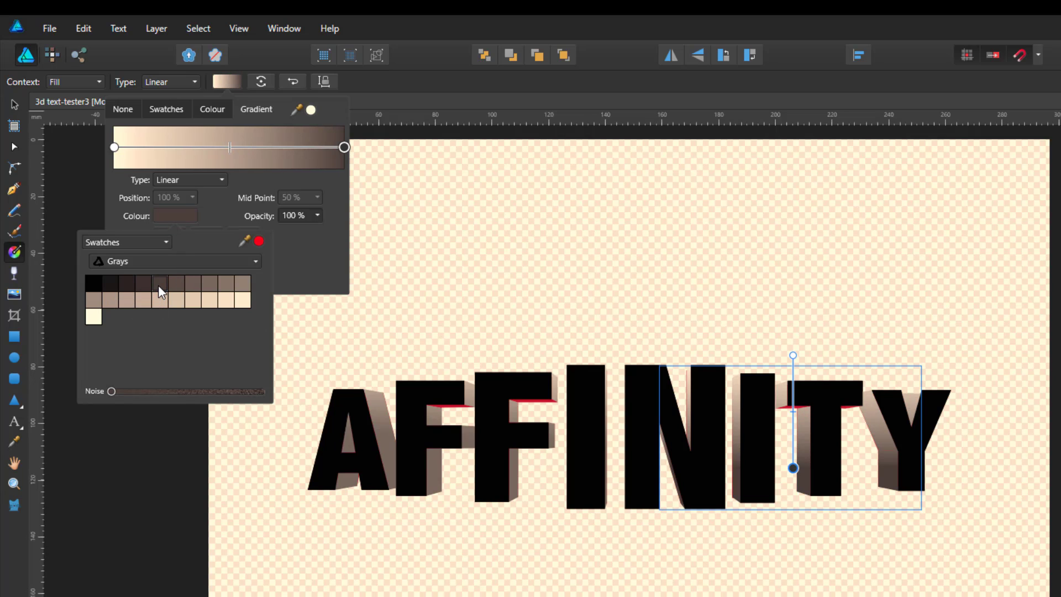
pyautogui.click(147, 285)
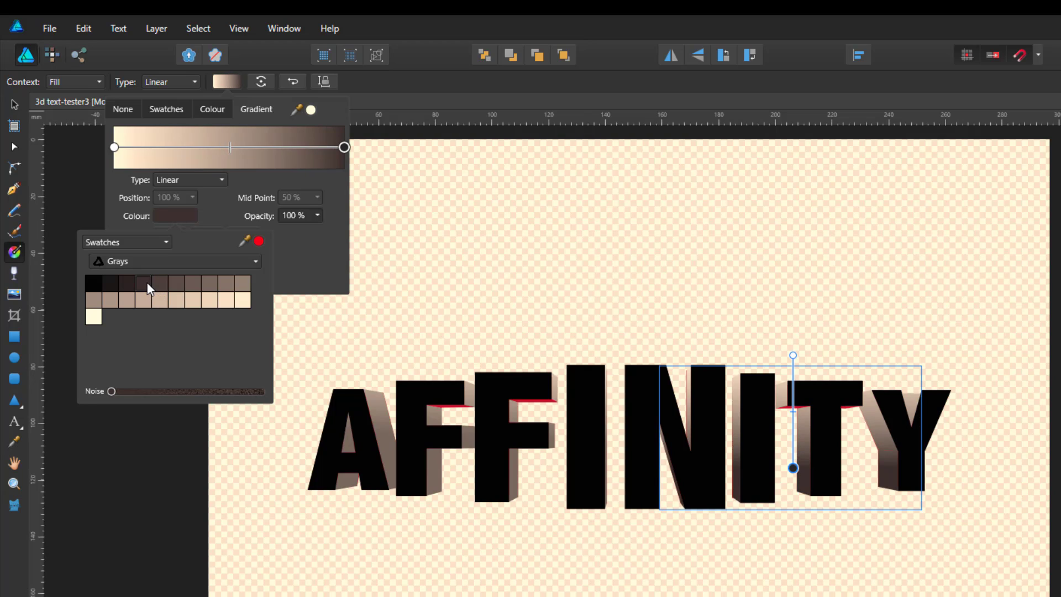
pyautogui.click(320, 255)
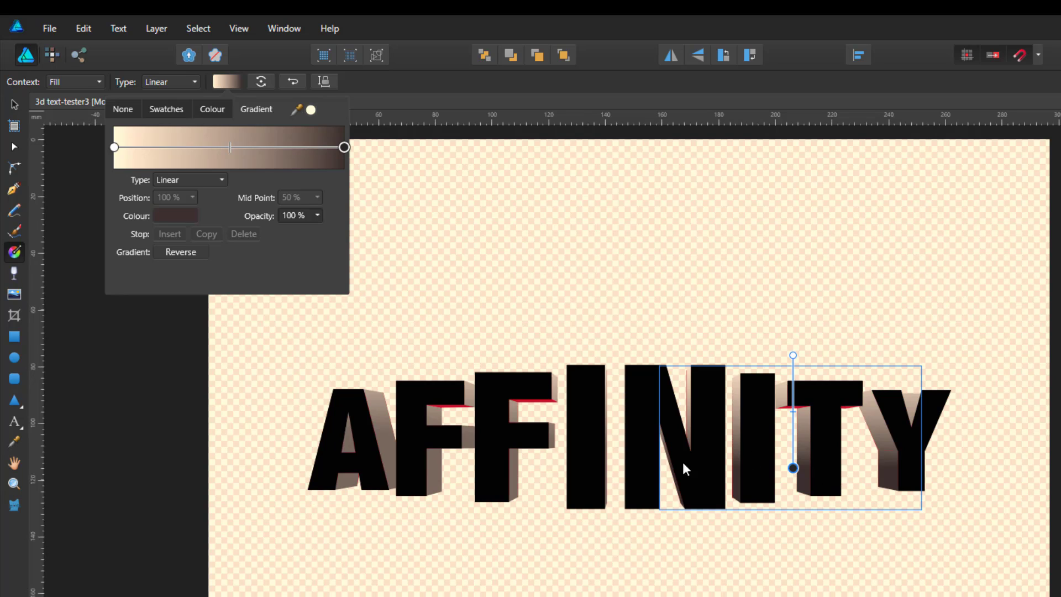
pyautogui.click(393, 106)
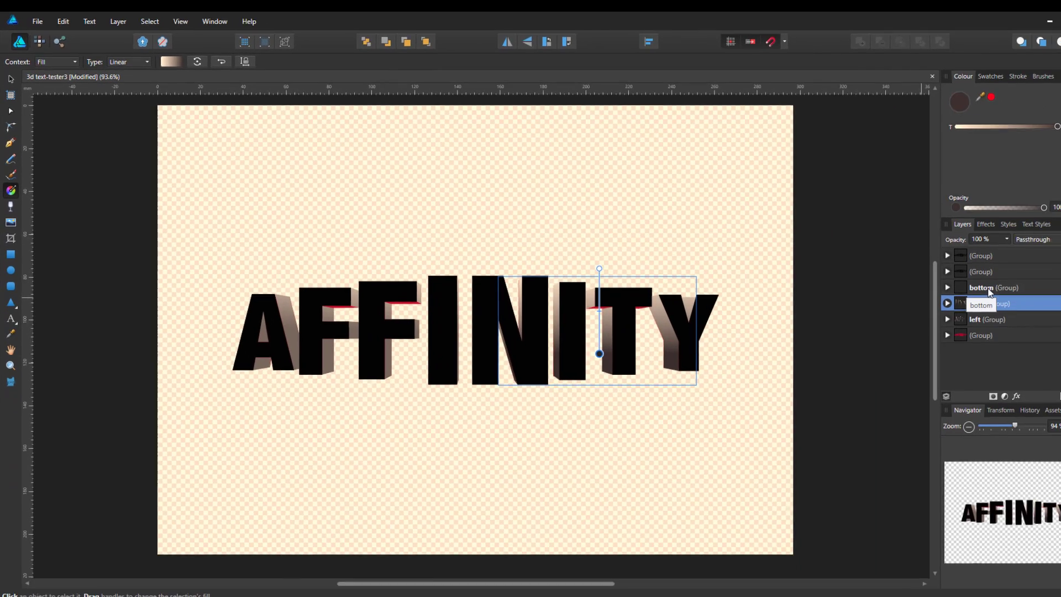
# - Give the bottom group a vertical linear gradient fill and set its end stop to the fifth-darkest Grays swatch
pyautogui.click(960, 280)
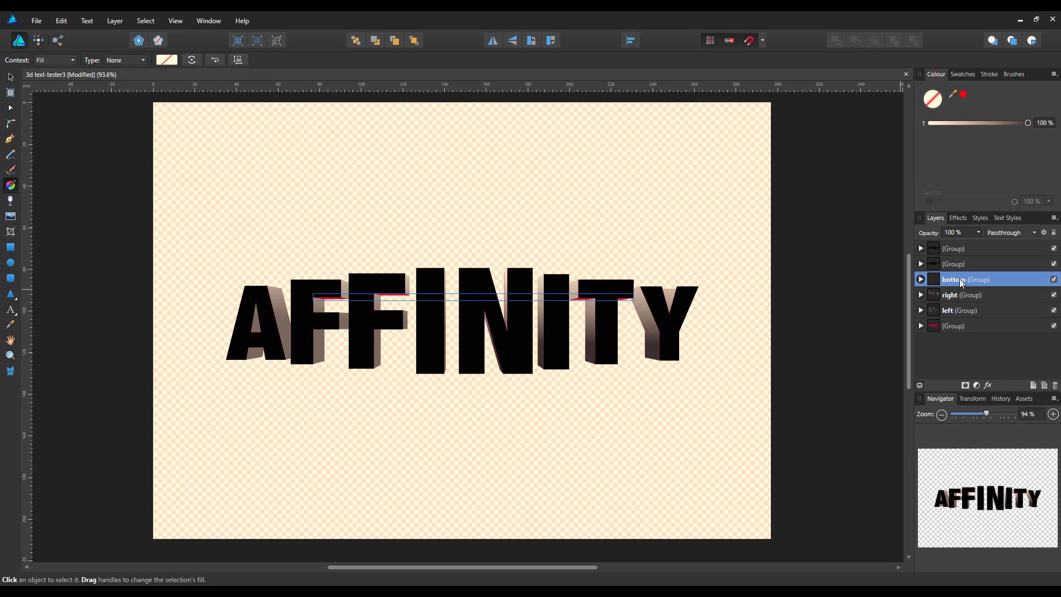
pyautogui.moveTo(360, 311); pyautogui.dragTo(453, 271)
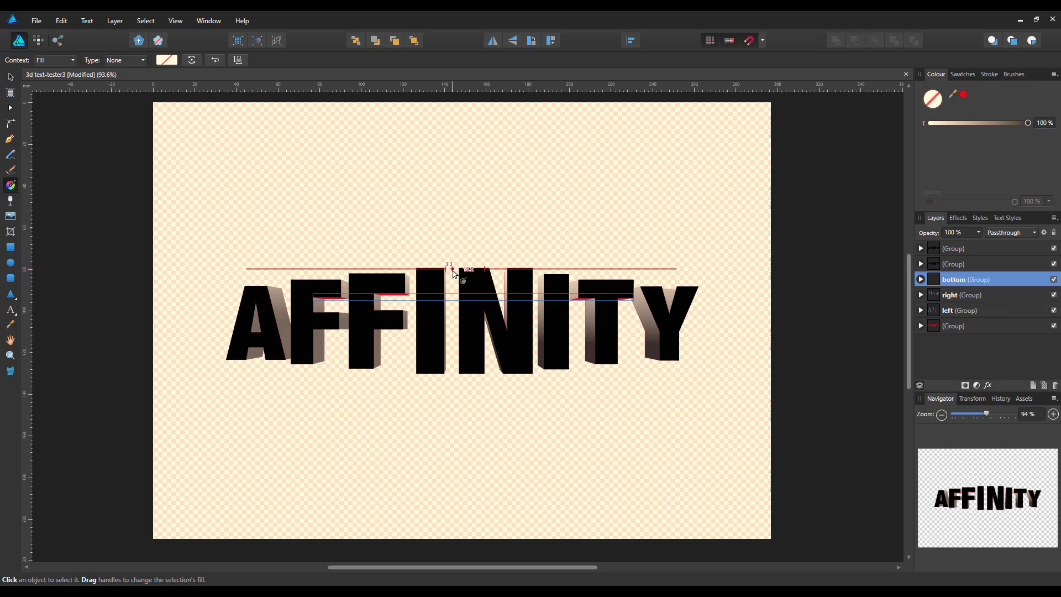
pyautogui.moveTo(452, 271); pyautogui.dragTo(453, 310)
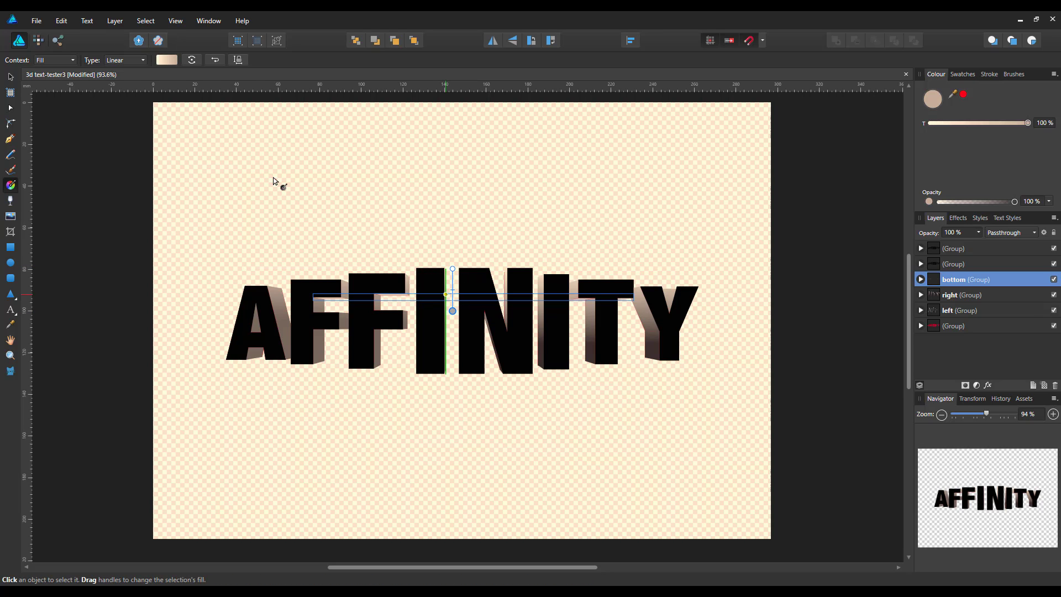
pyautogui.click(167, 60)
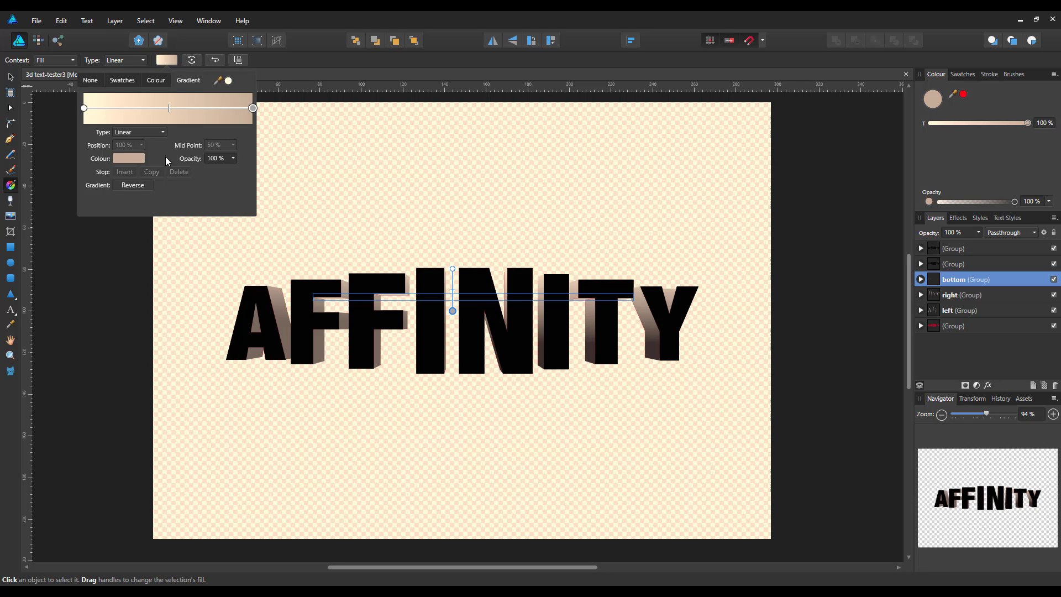
pyautogui.click(124, 160)
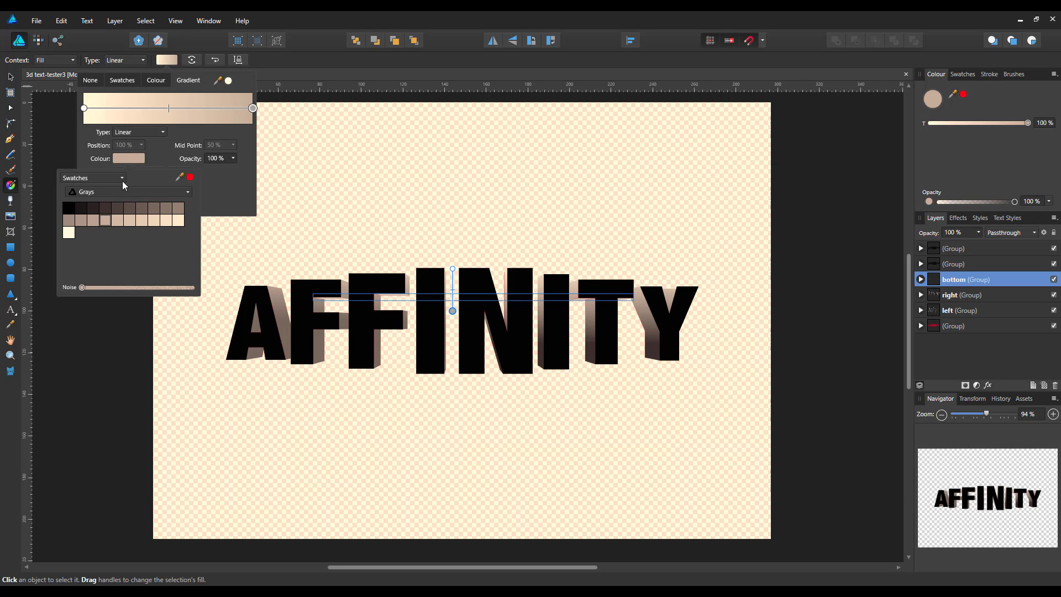
pyautogui.click(118, 210)
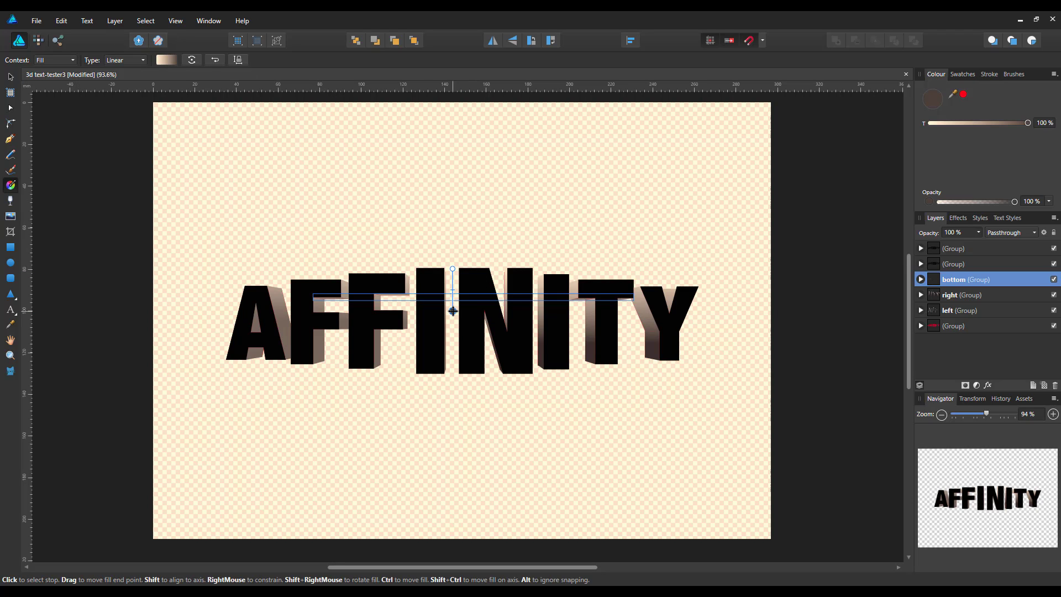
# - Raise the dark end of the bottom group's gradient to the underside of the crossbars and shift its midpoint upward
pyautogui.moveTo(453, 311); pyautogui.dragTo(453, 302)
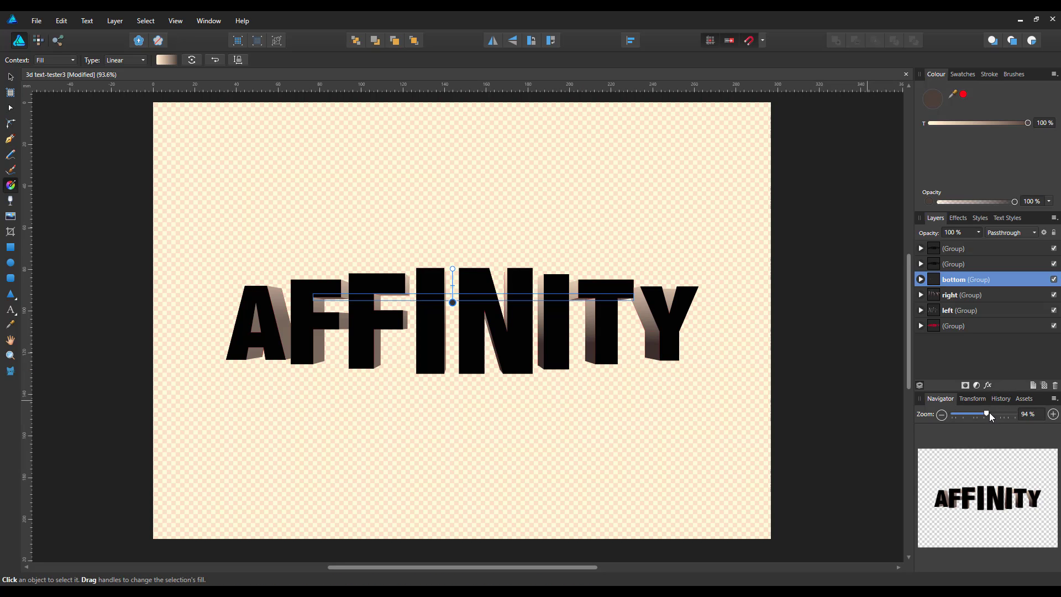
pyautogui.moveTo(990, 413); pyautogui.dragTo(1004, 413)
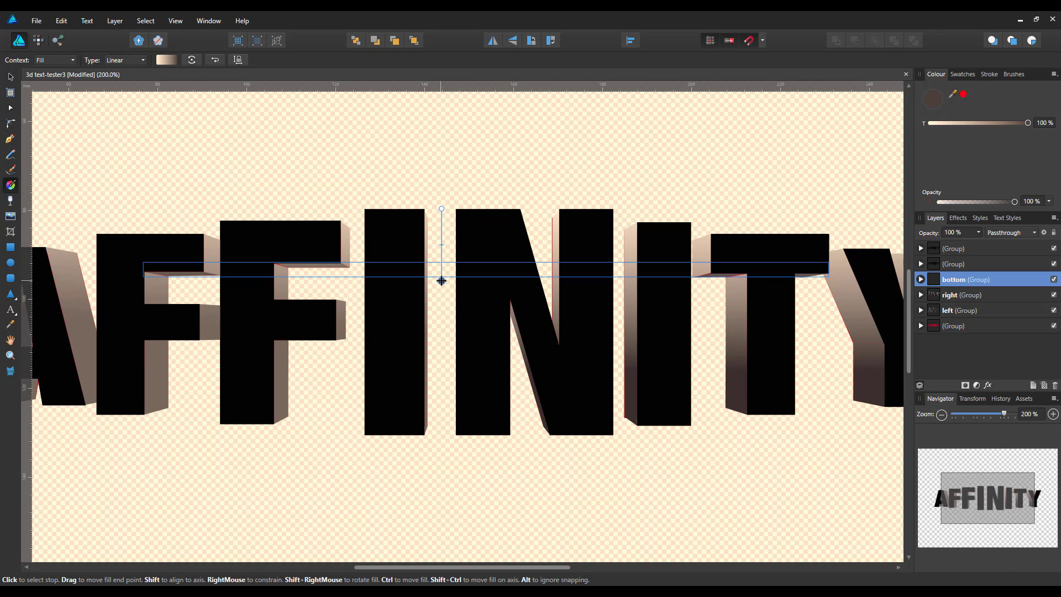
pyautogui.moveTo(442, 281); pyautogui.dragTo(442, 273)
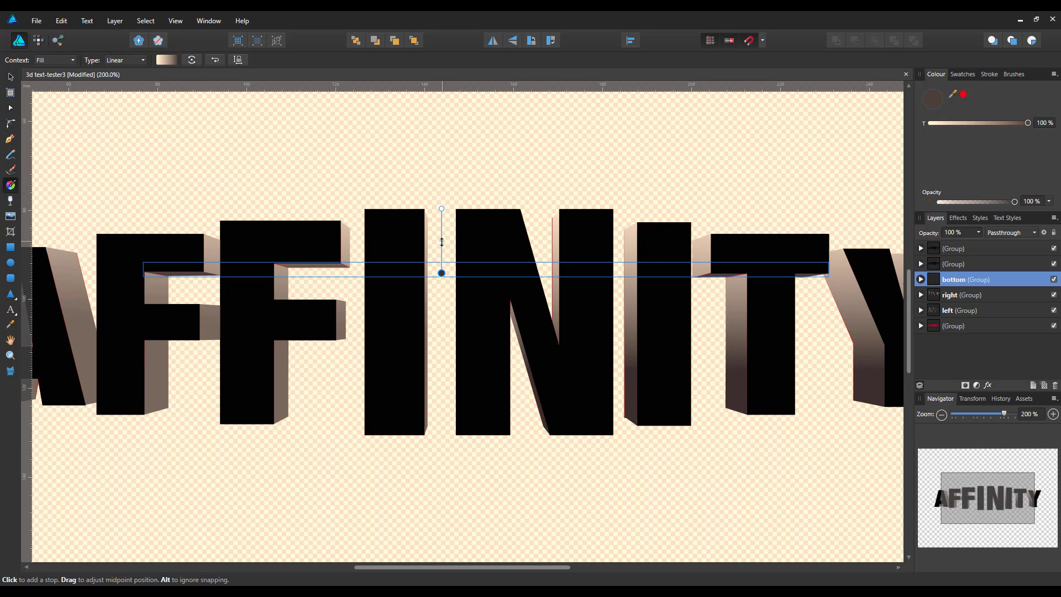
pyautogui.moveTo(442, 243); pyautogui.dragTo(442, 232)
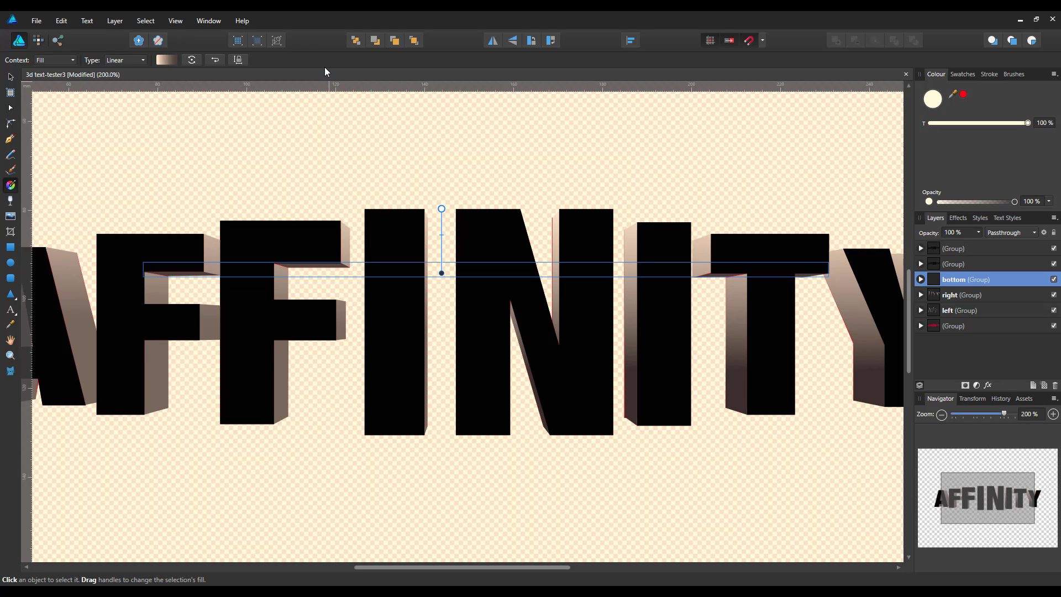
# - In the right group, move the two outer nodes of the side curve on the N's right stem slightly outward over the red edge
pyautogui.click(11, 79)
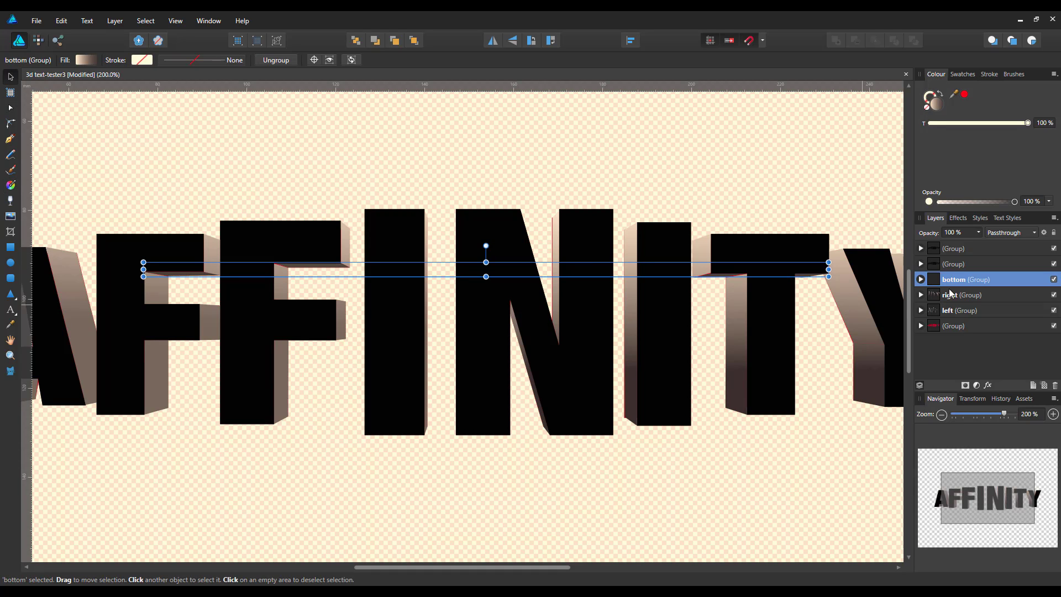
pyautogui.click(998, 295)
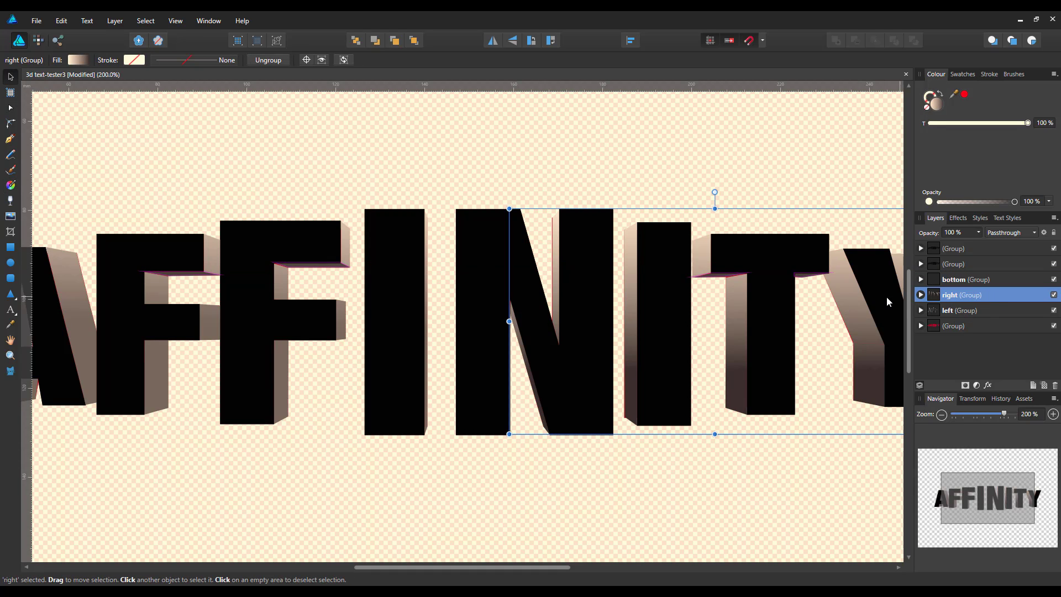
pyautogui.click(920, 295)
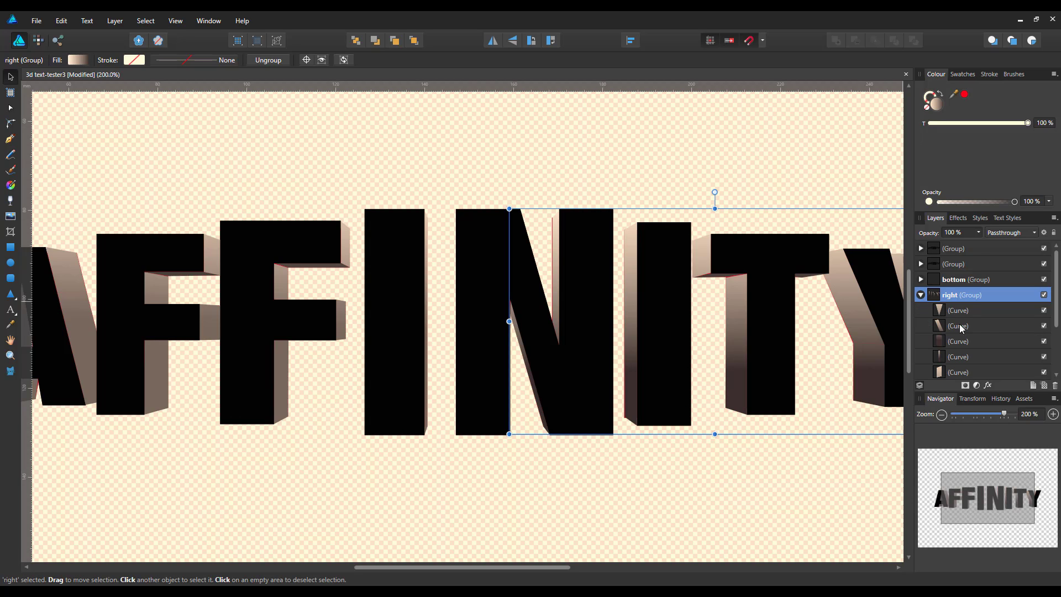
pyautogui.click(997, 328)
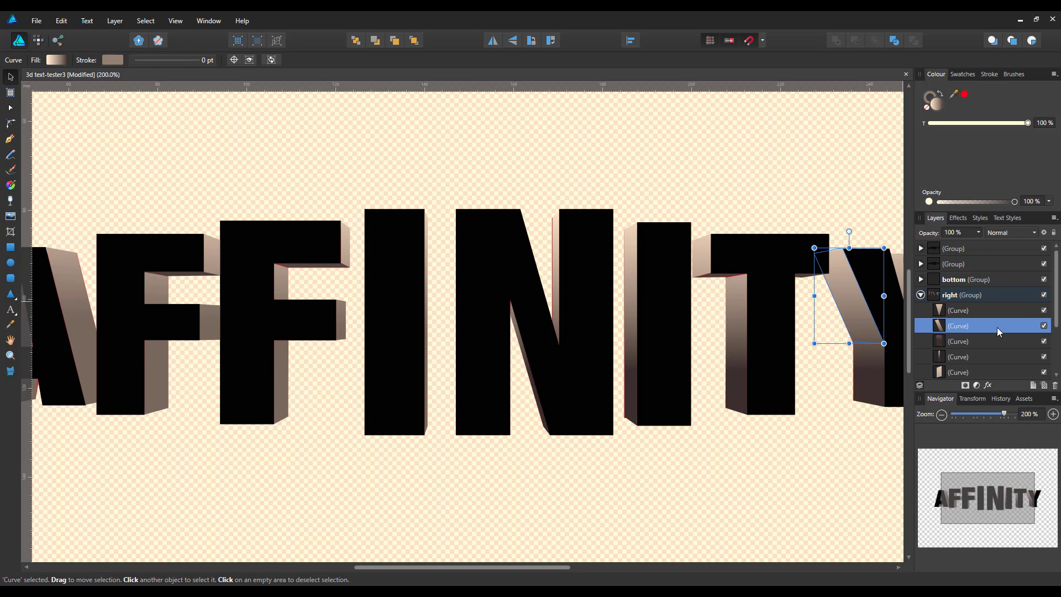
pyautogui.click(998, 343)
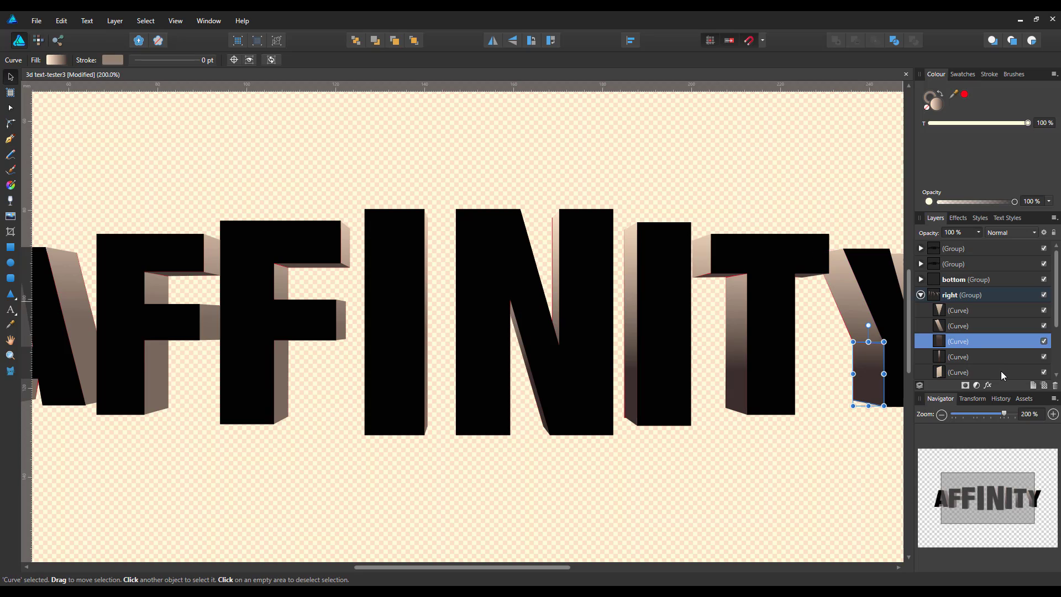
pyautogui.click(1001, 370)
pyautogui.scroll(-1, 1057, 336)
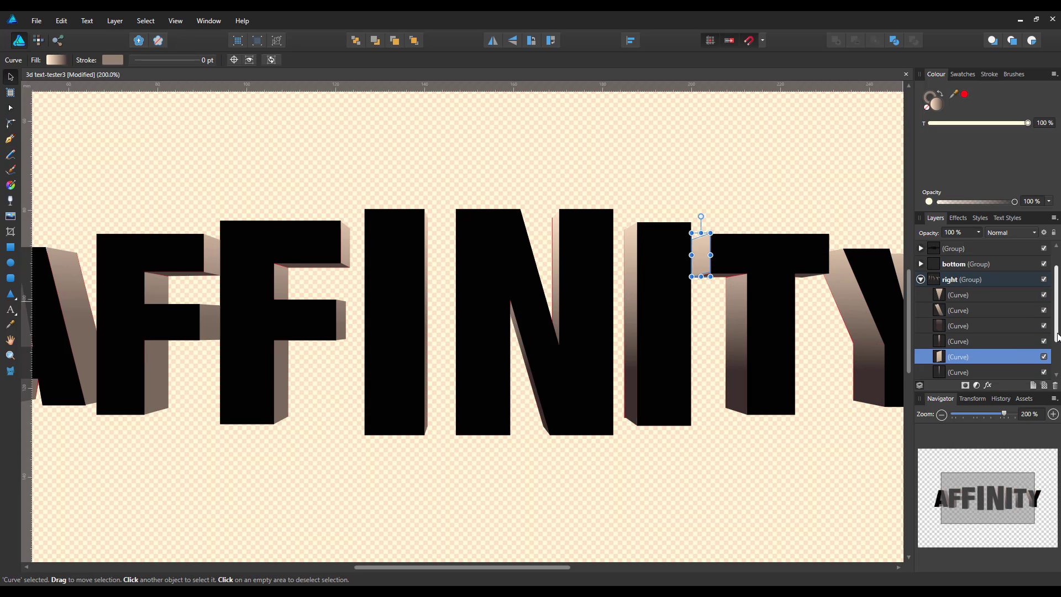
pyautogui.scroll(-2, 1058, 336)
pyautogui.click(994, 344)
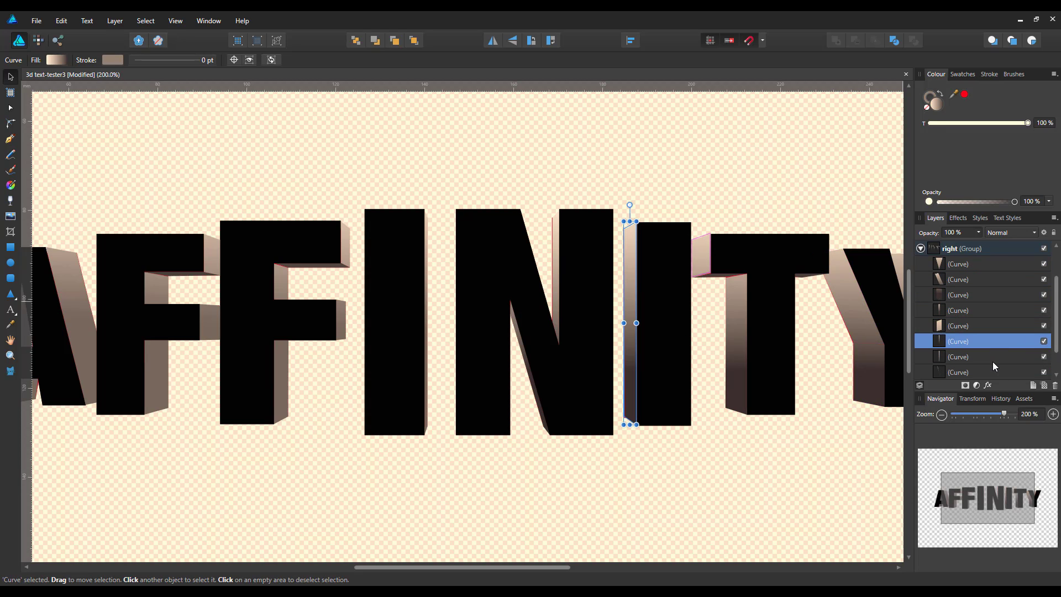
pyautogui.click(993, 359)
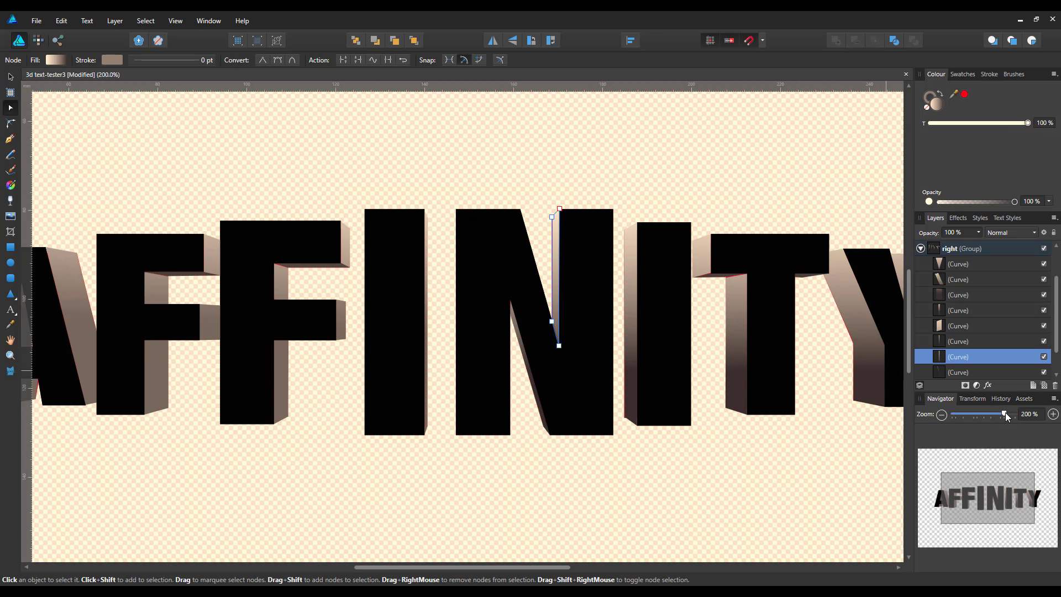
pyautogui.moveTo(1006, 413); pyautogui.dragTo(1009, 413)
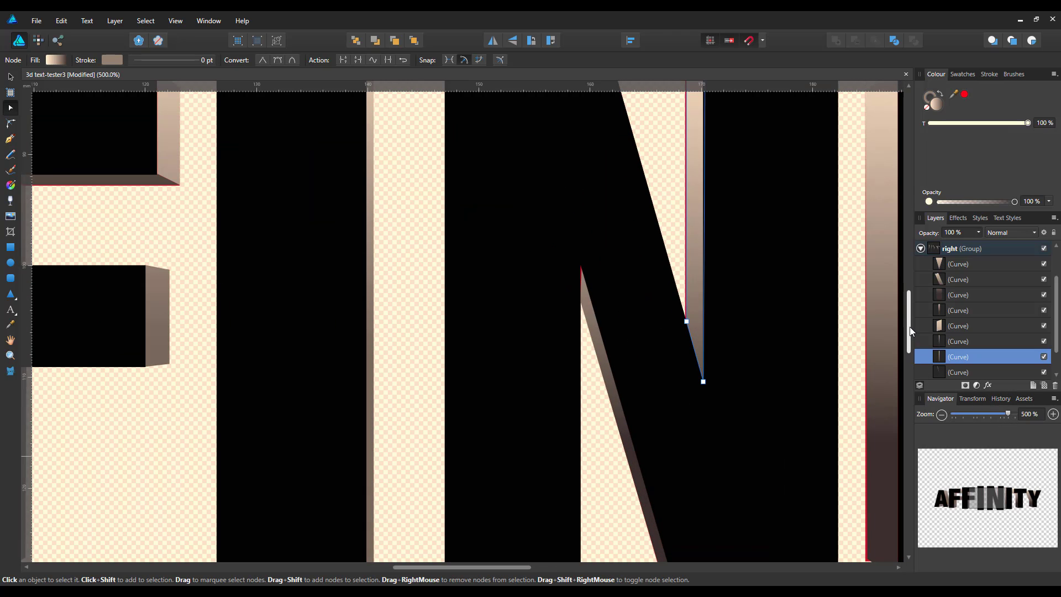
pyautogui.moveTo(910, 327); pyautogui.dragTo(907, 313)
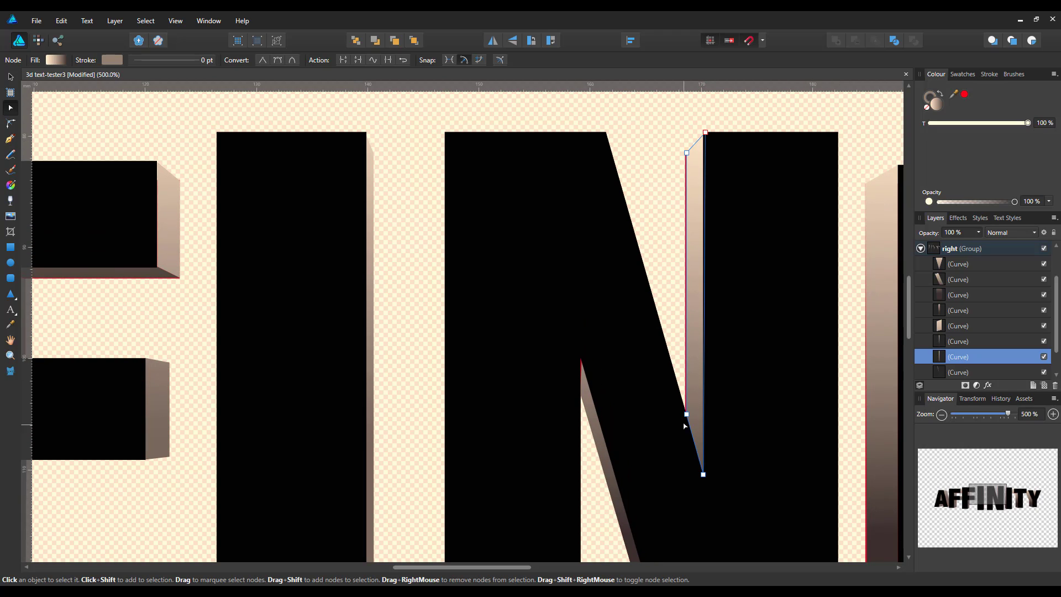
pyautogui.moveTo(686, 415); pyautogui.dragTo(684, 414)
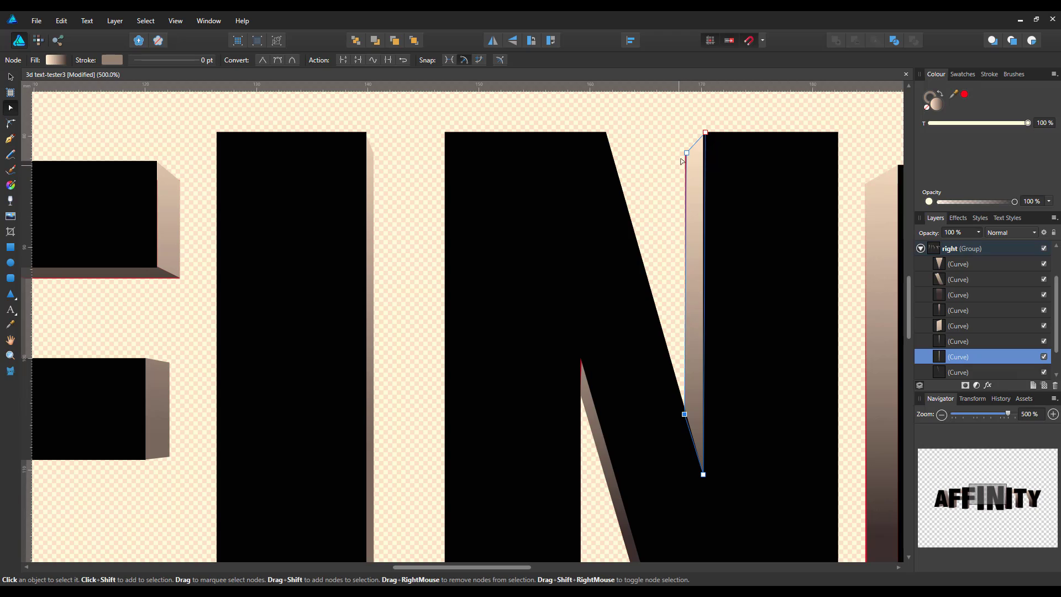
pyautogui.moveTo(687, 154); pyautogui.dragTo(684, 154)
# - Adjust the upper nodes of the right group's curve along the N's diagonal to cover the red edge
pyautogui.click(981, 309)
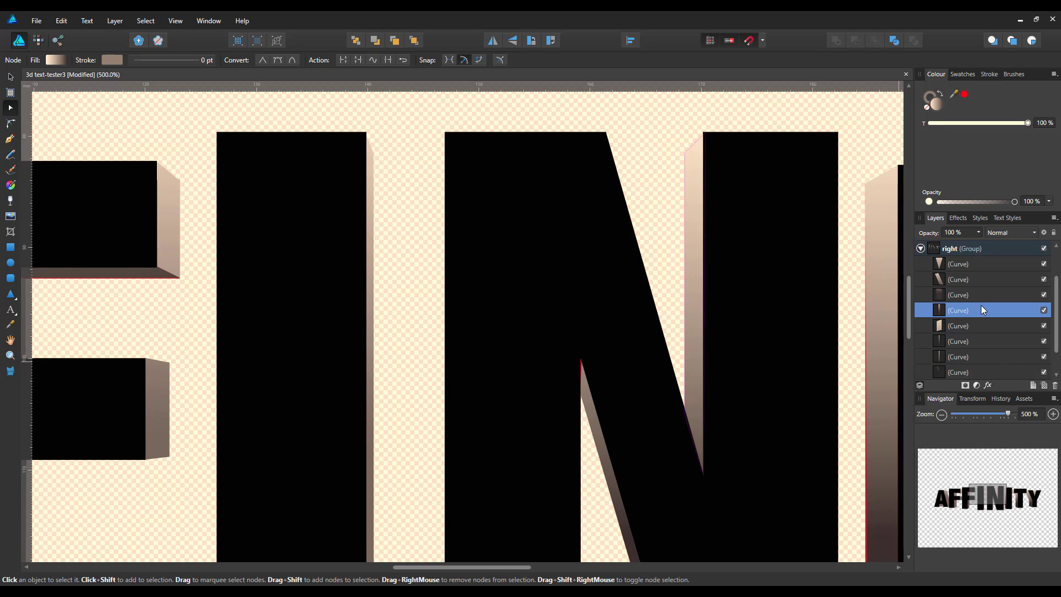
pyautogui.click(982, 298)
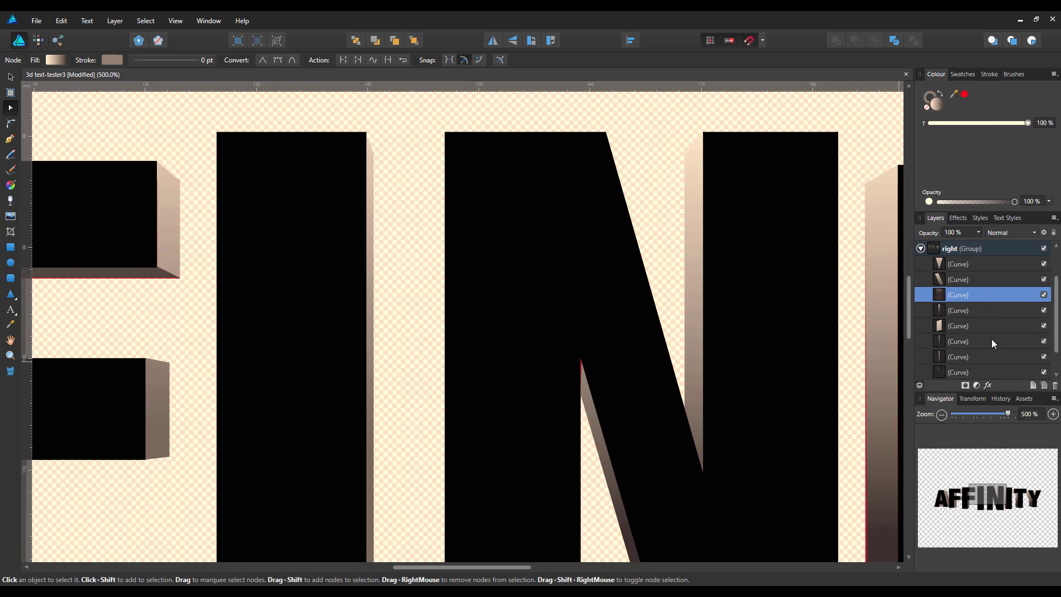
pyautogui.click(993, 372)
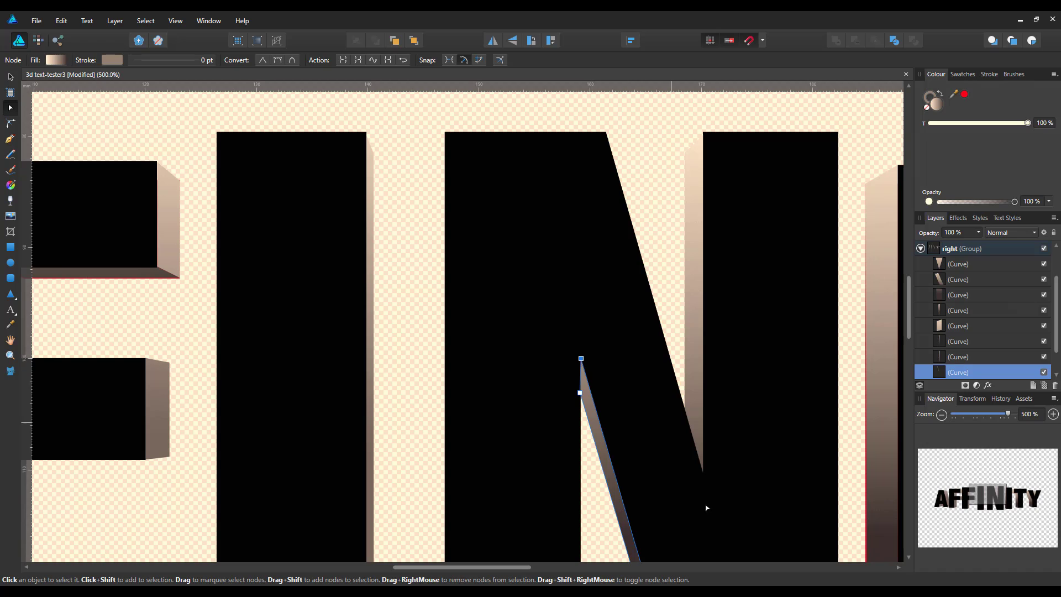
pyautogui.moveTo(990, 492); pyautogui.dragTo(997, 503)
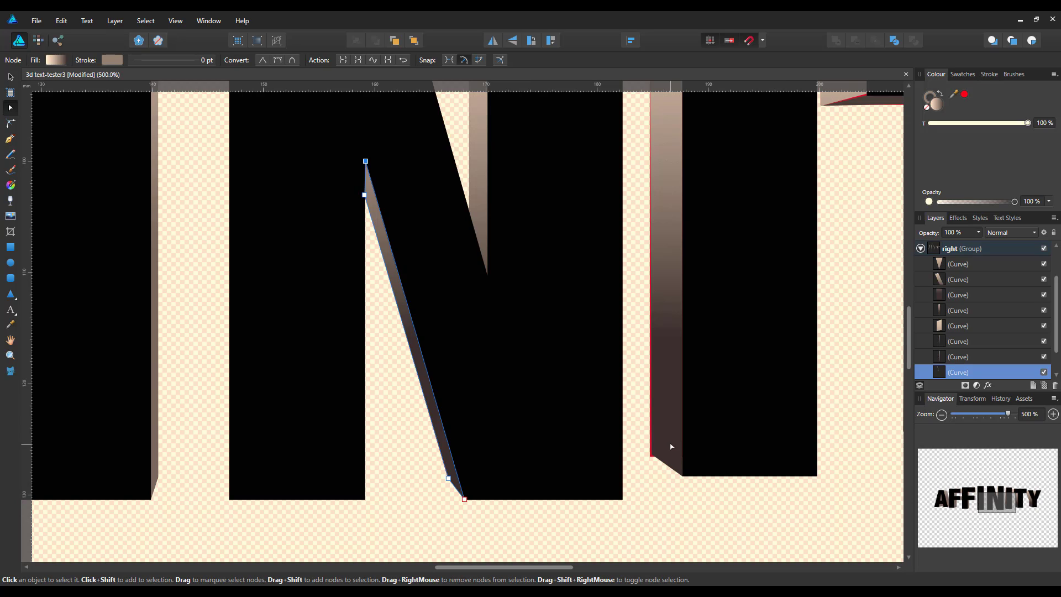
# - Move the lower outer node of the side curve on the I between N and T slightly outward over the red edge
pyautogui.scroll(-1, 1059, 349)
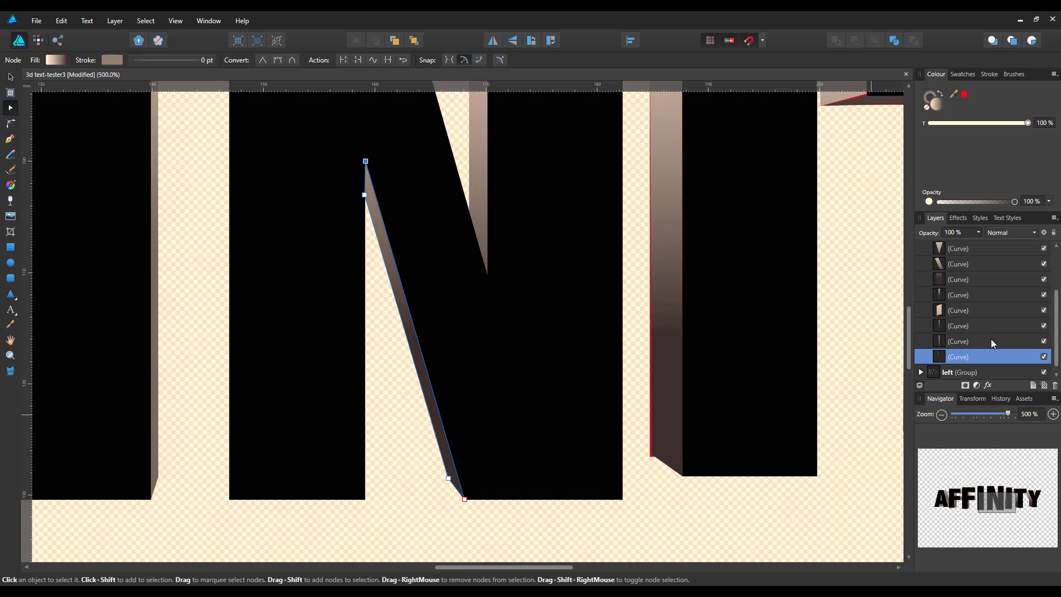
pyautogui.click(992, 340)
pyautogui.click(993, 323)
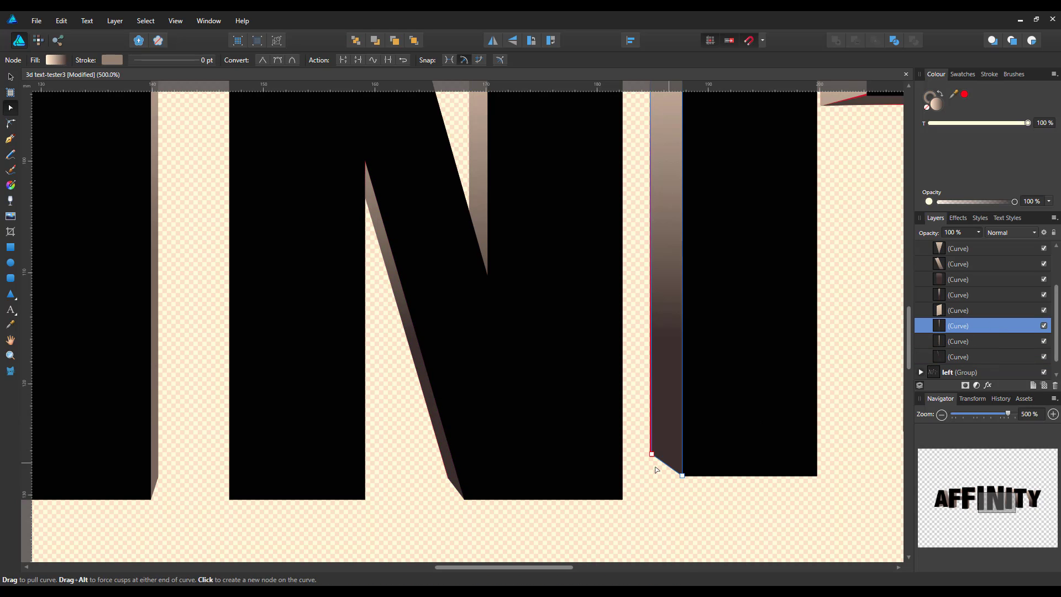
pyautogui.moveTo(652, 455); pyautogui.dragTo(649, 456)
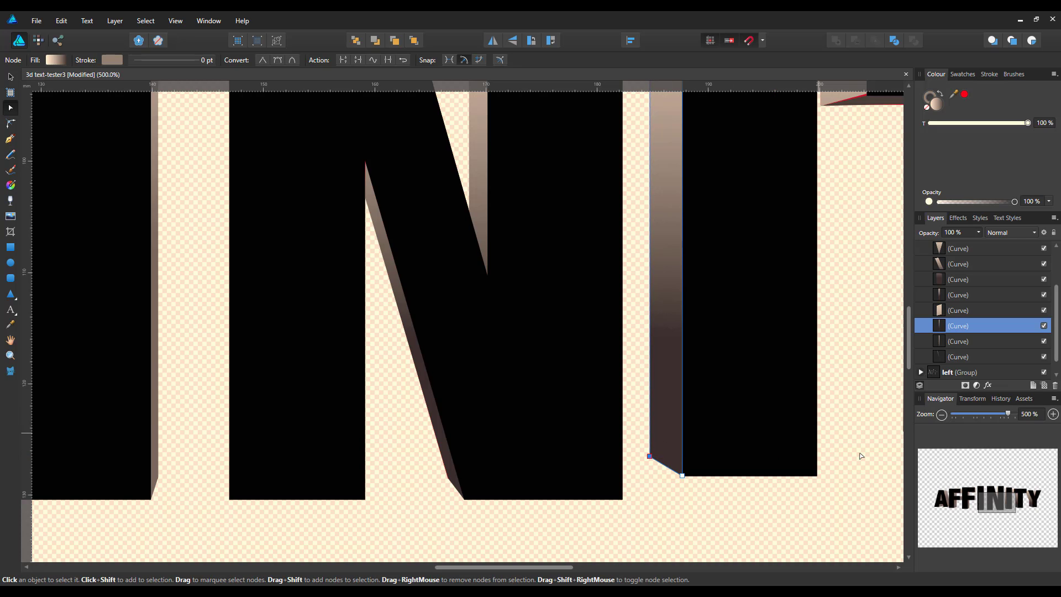
pyautogui.moveTo(1002, 492); pyautogui.dragTo(1018, 502)
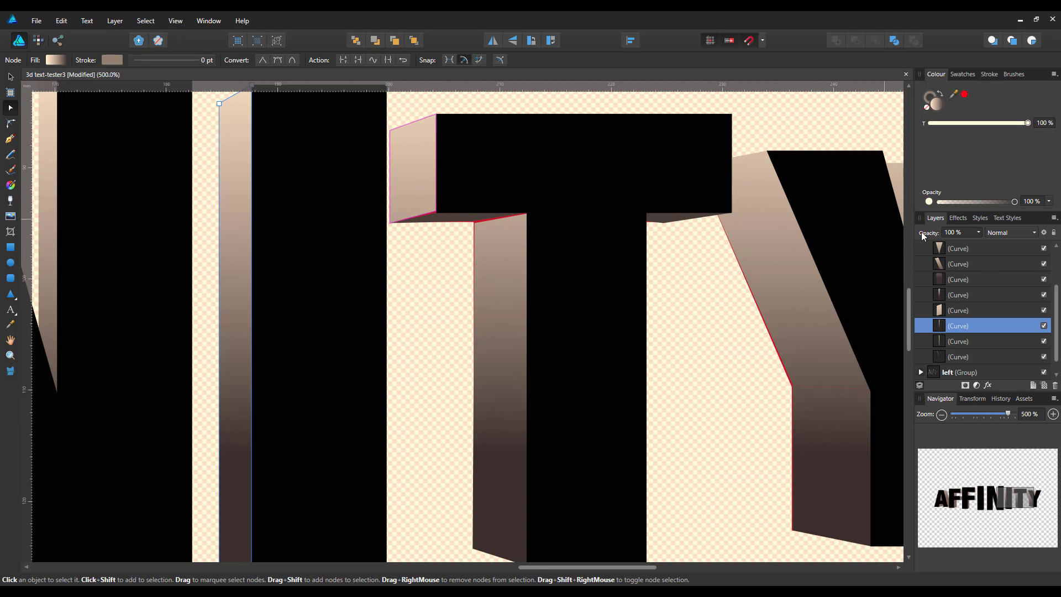
# - In the right group, move the lower inner node of the side curve on the T's crossbar slightly down over the red edge
pyautogui.scroll(1, 1057, 291)
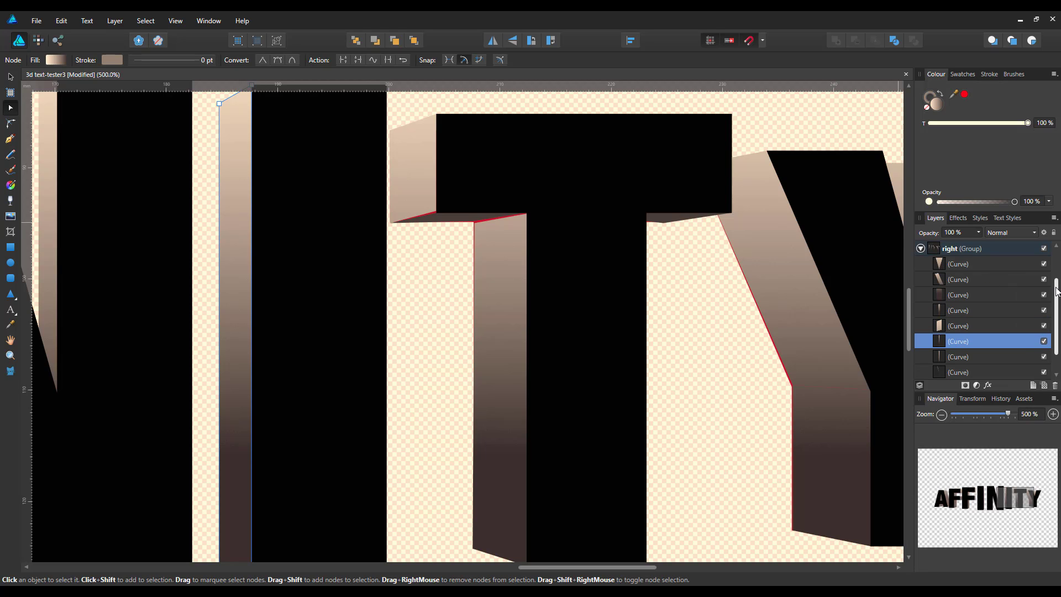
pyautogui.scroll(1, 1057, 291)
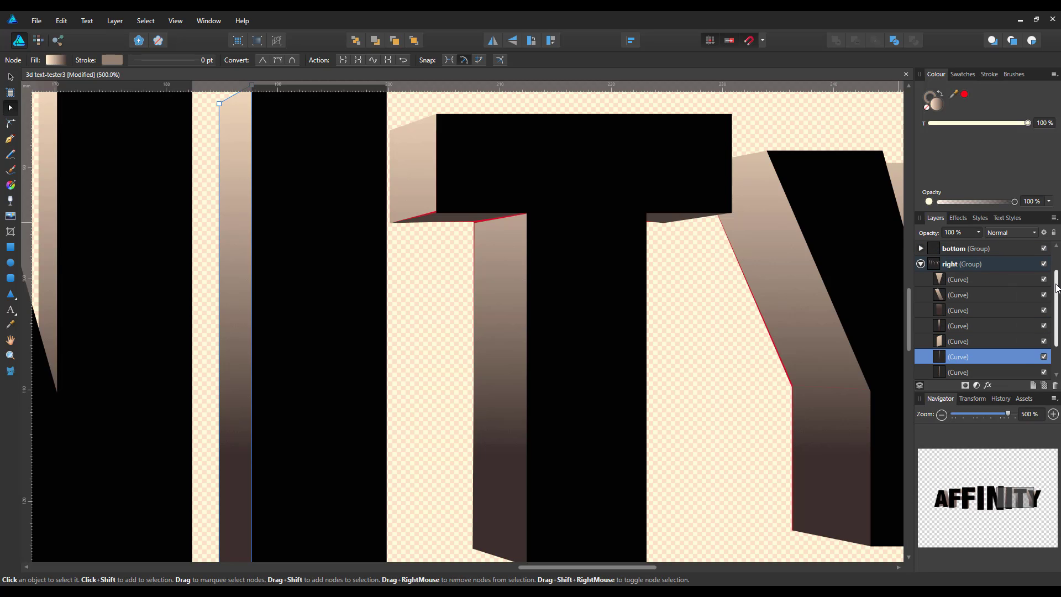
pyautogui.click(980, 341)
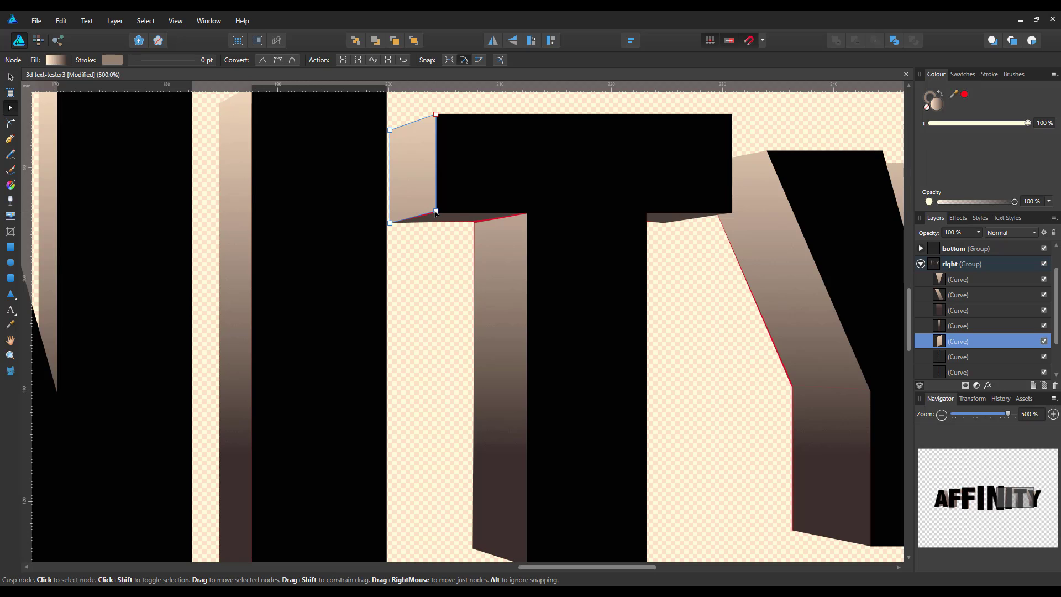
pyautogui.moveTo(435, 211); pyautogui.dragTo(436, 213)
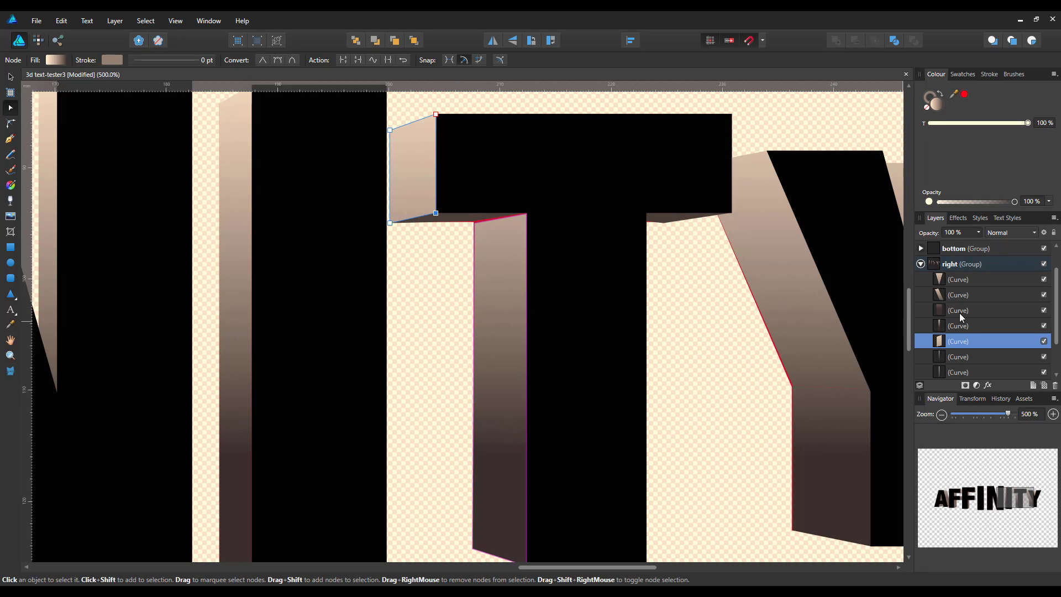
# - Move the upper outer node of the side curve on the T's stem slightly up and outward to cover the red edges
pyautogui.click(985, 357)
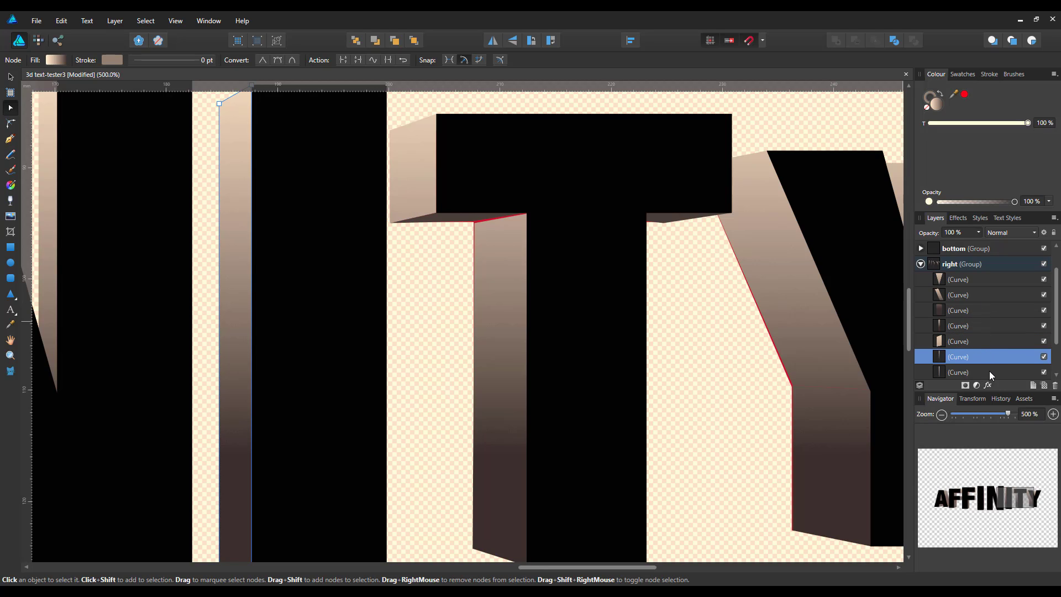
pyautogui.click(989, 372)
pyautogui.scroll(-1, 1058, 345)
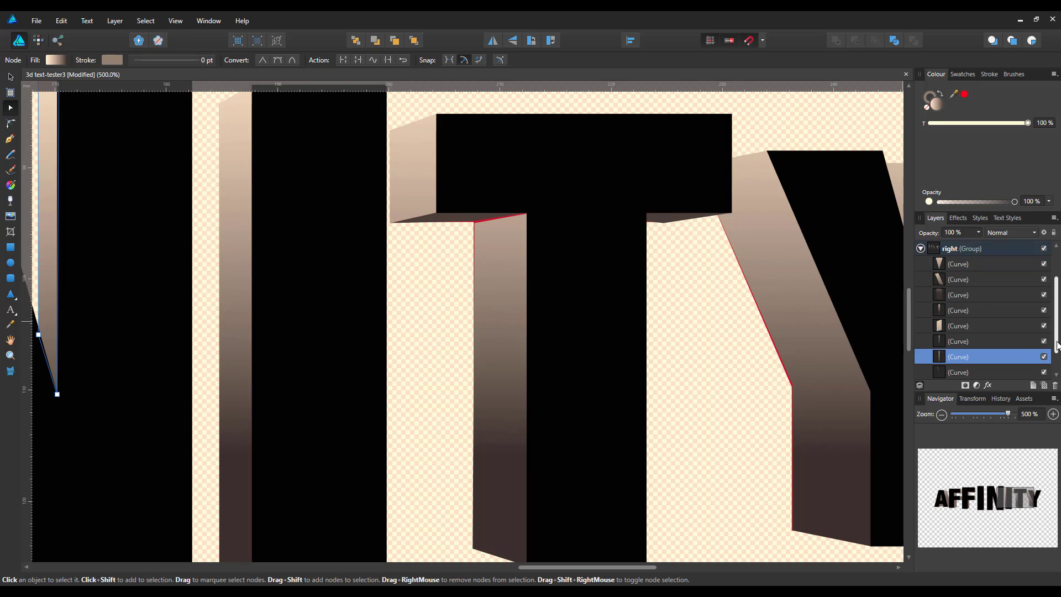
pyautogui.moveTo(1057, 346); pyautogui.dragTo(1058, 356)
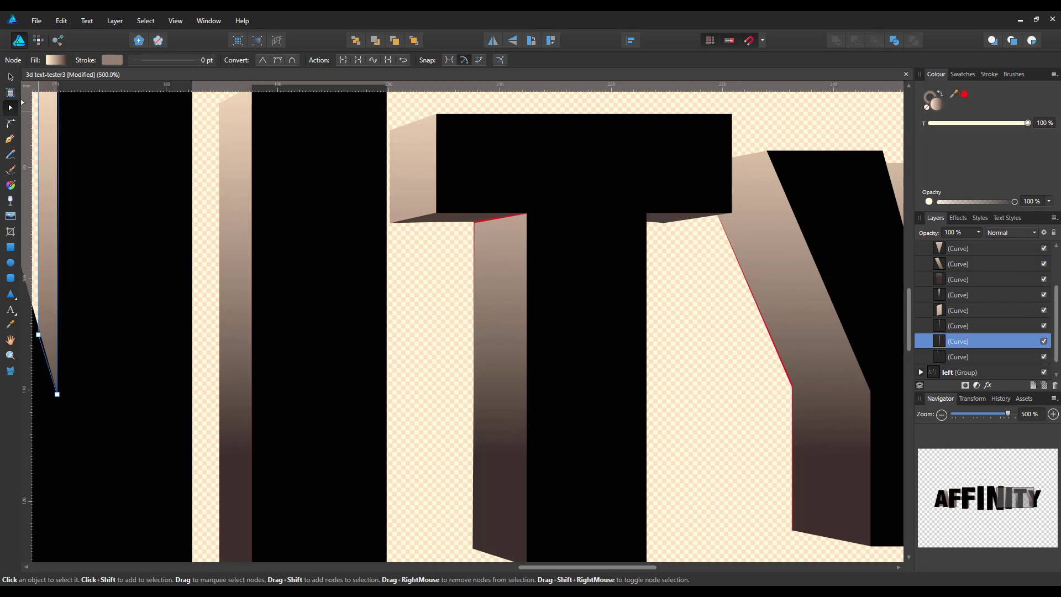
pyautogui.click(10, 77)
pyautogui.click(504, 279)
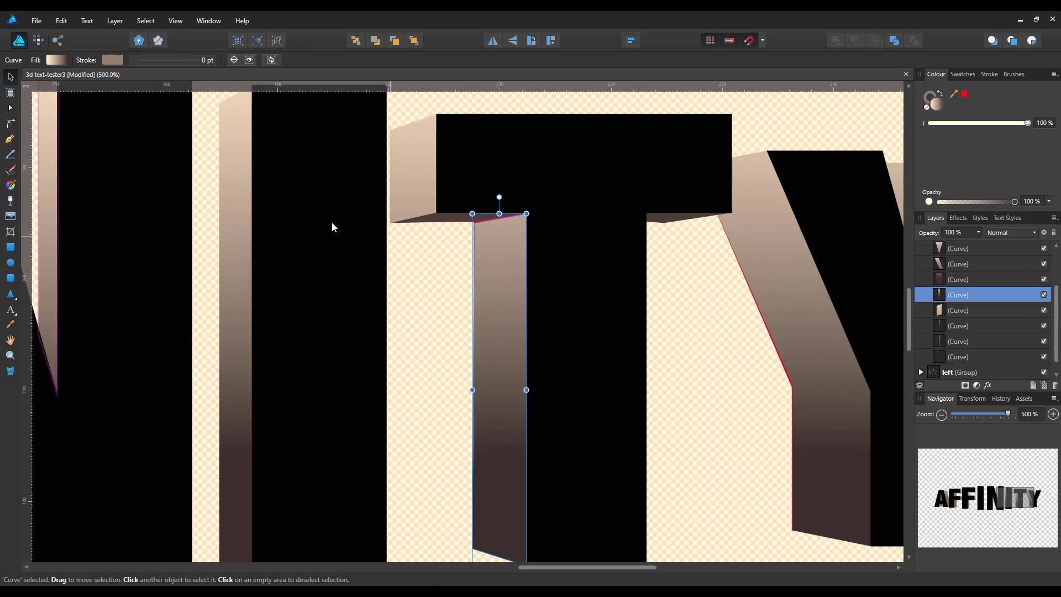
pyautogui.click(10, 108)
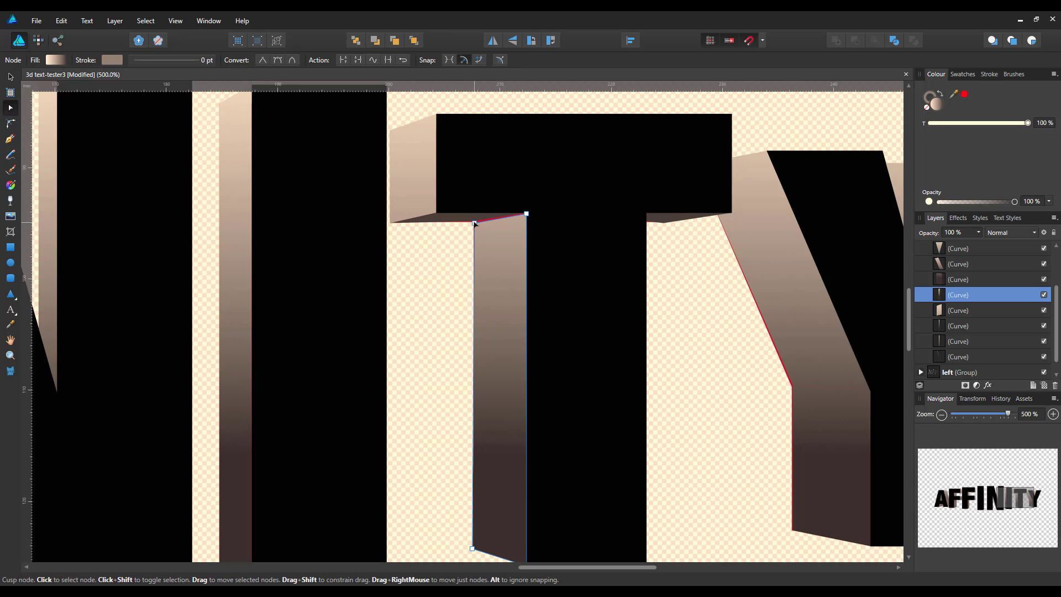
pyautogui.moveTo(475, 224); pyautogui.dragTo(474, 220)
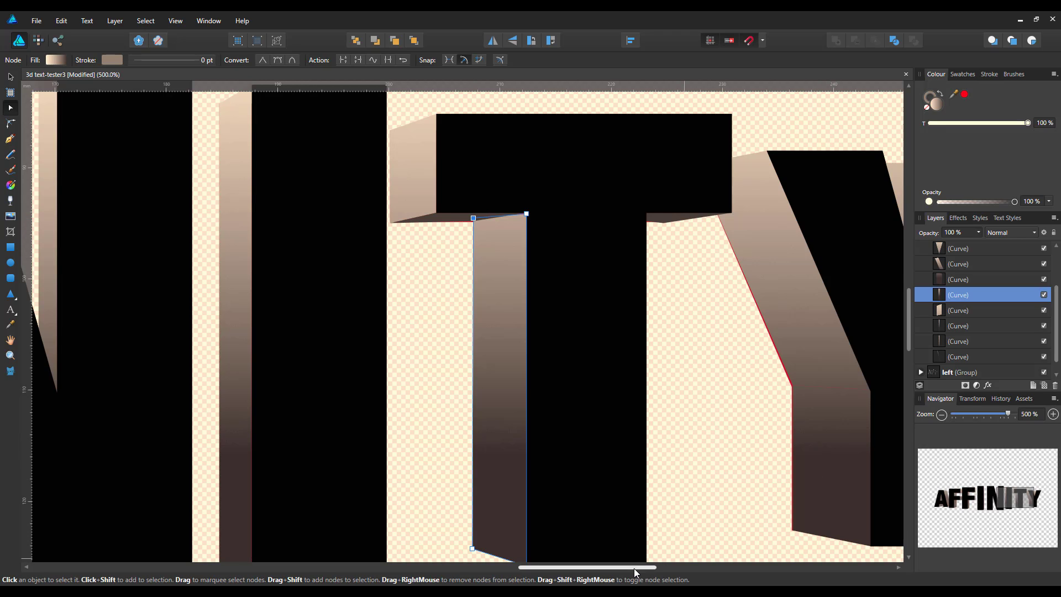
# - In the left group, move the upper right node of the curve between the A's legs outward over the red edge
pyautogui.moveTo(636, 568); pyautogui.dragTo(595, 573)
pyautogui.moveTo(1012, 503); pyautogui.dragTo(958, 505)
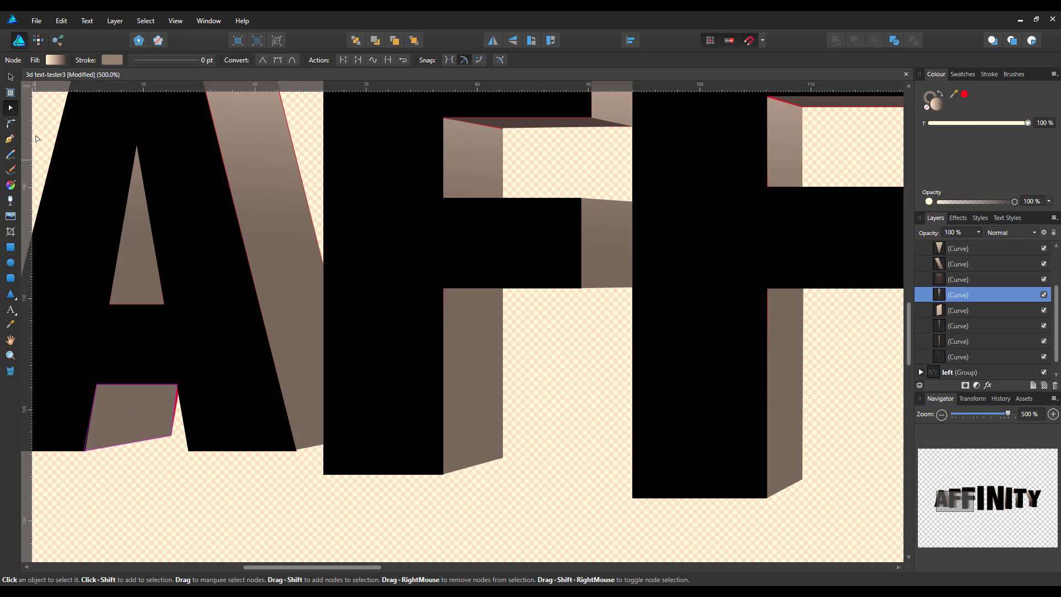
pyautogui.click(11, 77)
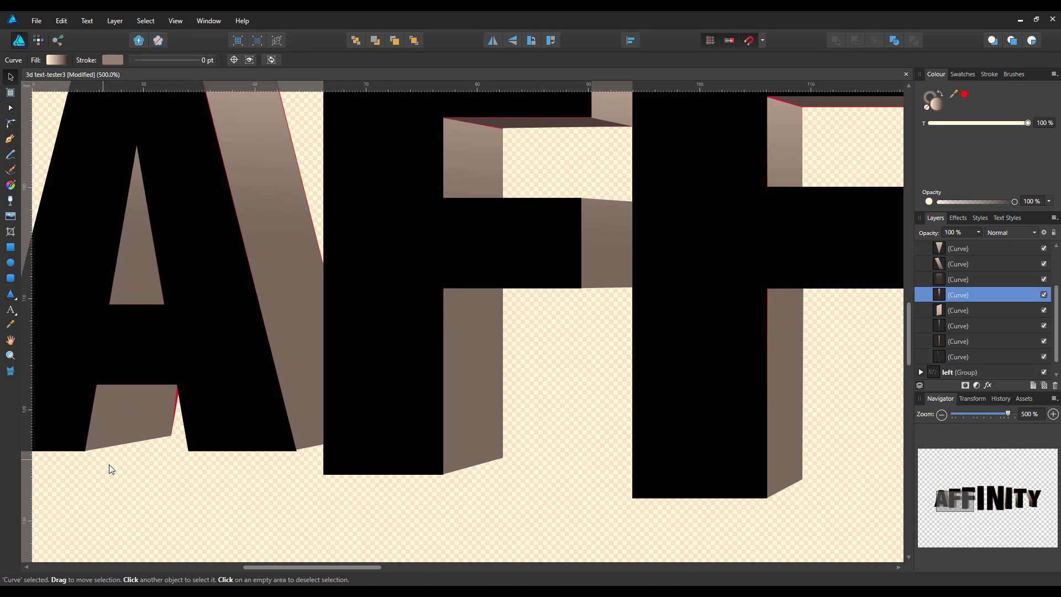
pyautogui.click(129, 416)
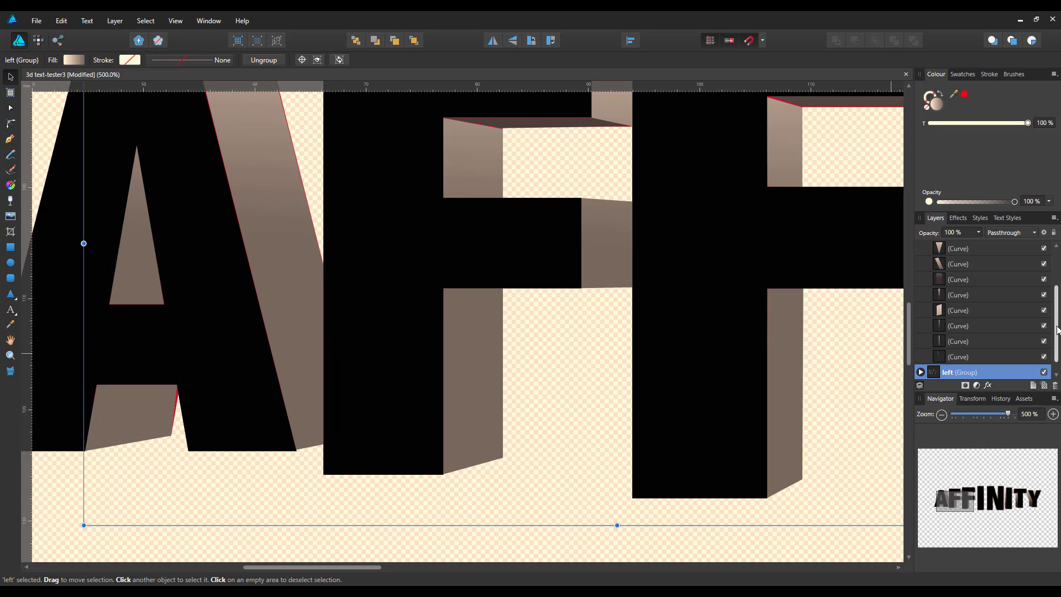
pyautogui.scroll(-1, 1057, 330)
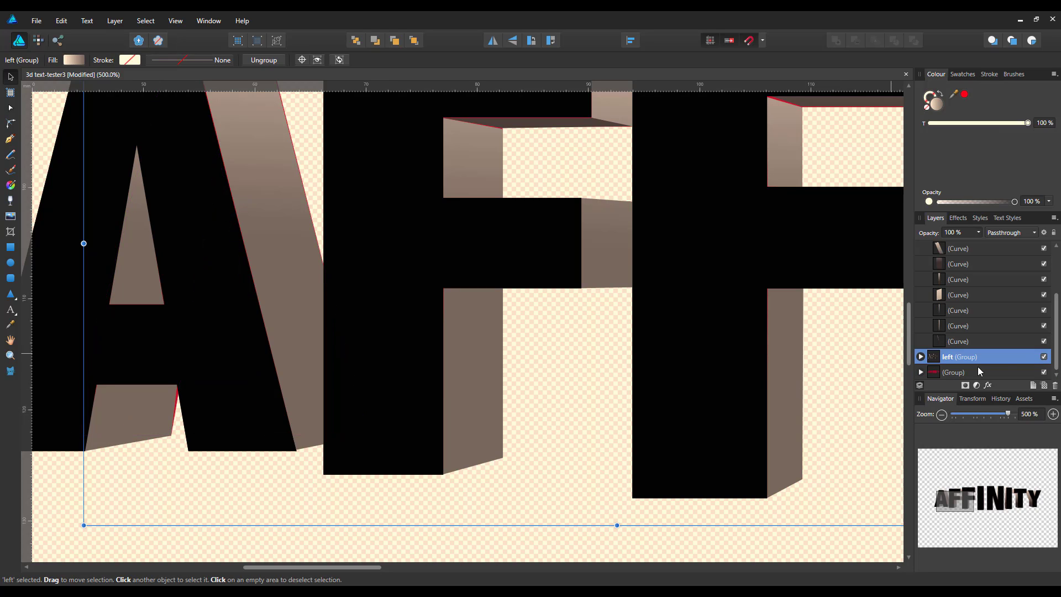
pyautogui.click(921, 357)
pyautogui.scroll(-5, 1057, 332)
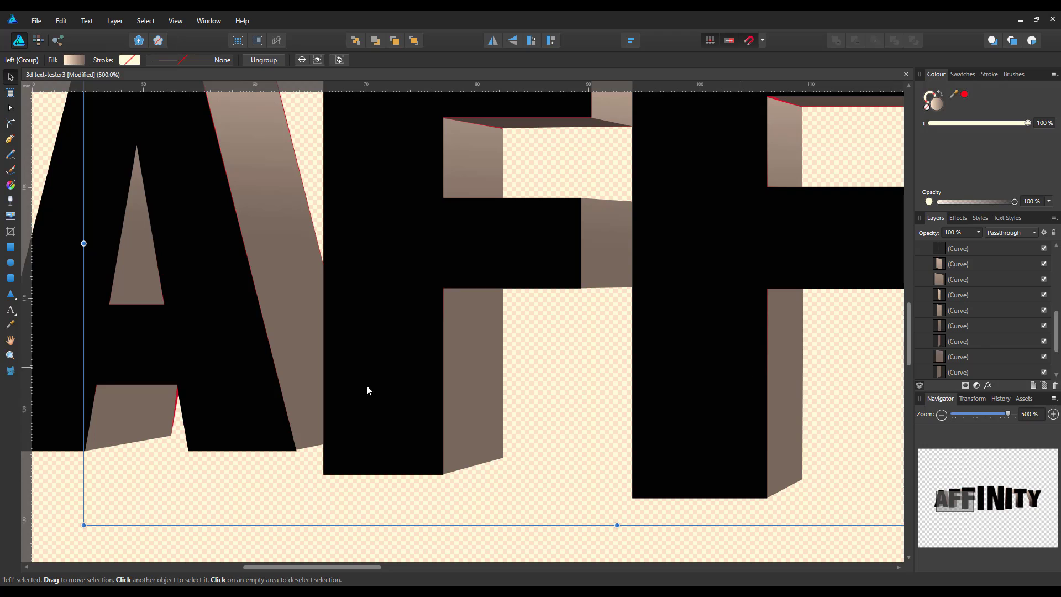
pyautogui.click(147, 417)
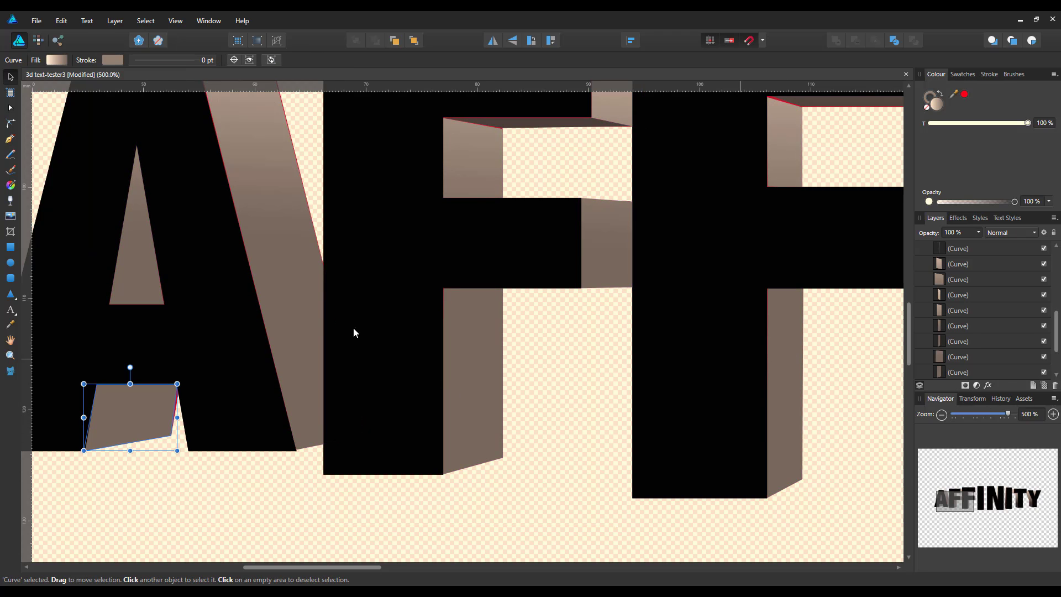
pyautogui.click(10, 107)
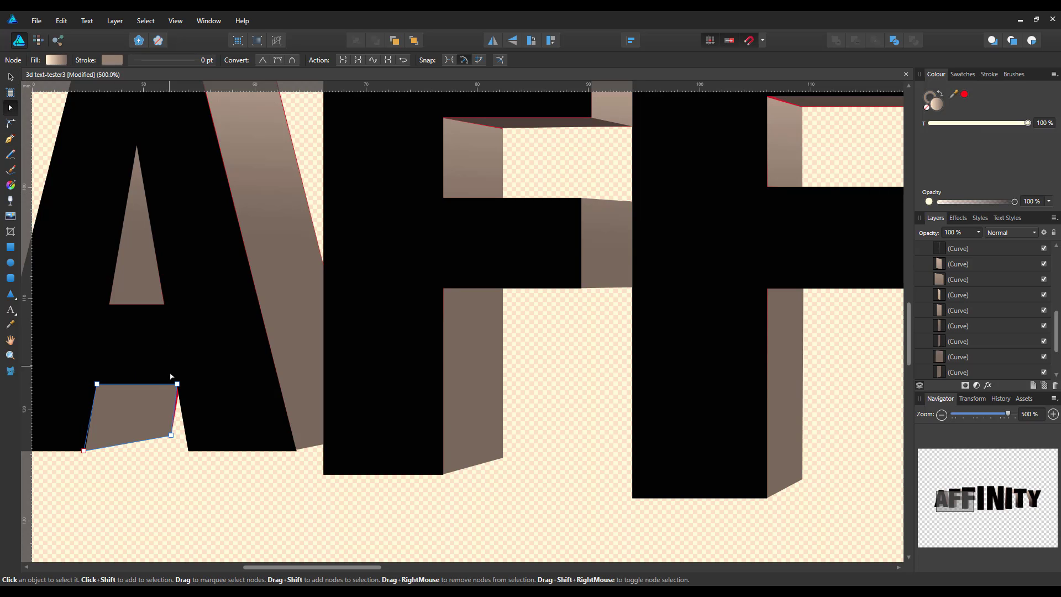
pyautogui.moveTo(179, 388); pyautogui.dragTo(182, 387)
# - Collapse the right group in the layer stack, leaving only the left group's curves listed
pyautogui.moveTo(1057, 331); pyautogui.dragTo(1057, 295)
pyautogui.click(921, 310)
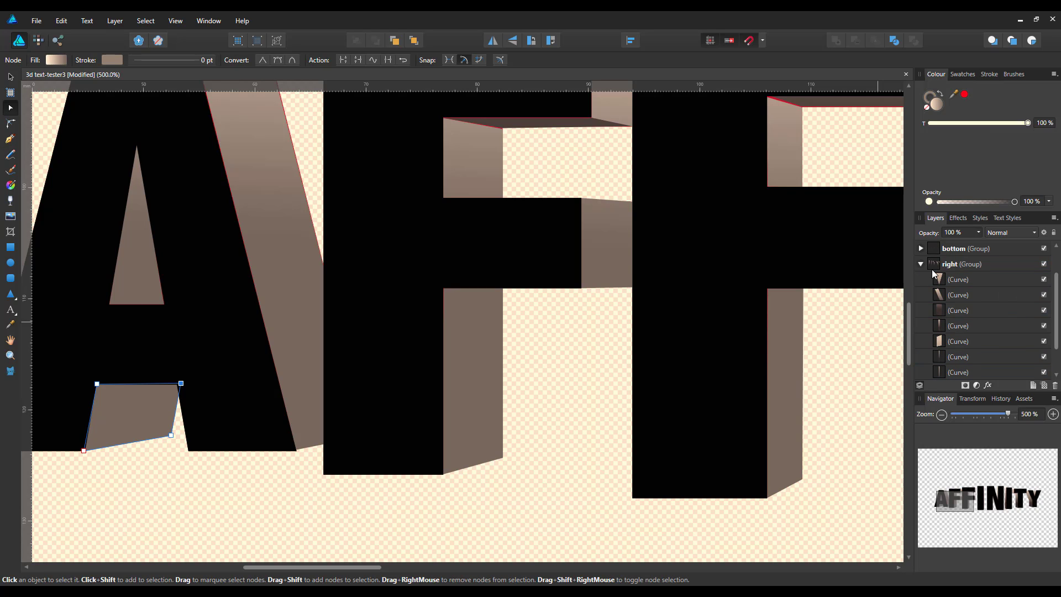
pyautogui.click(920, 265)
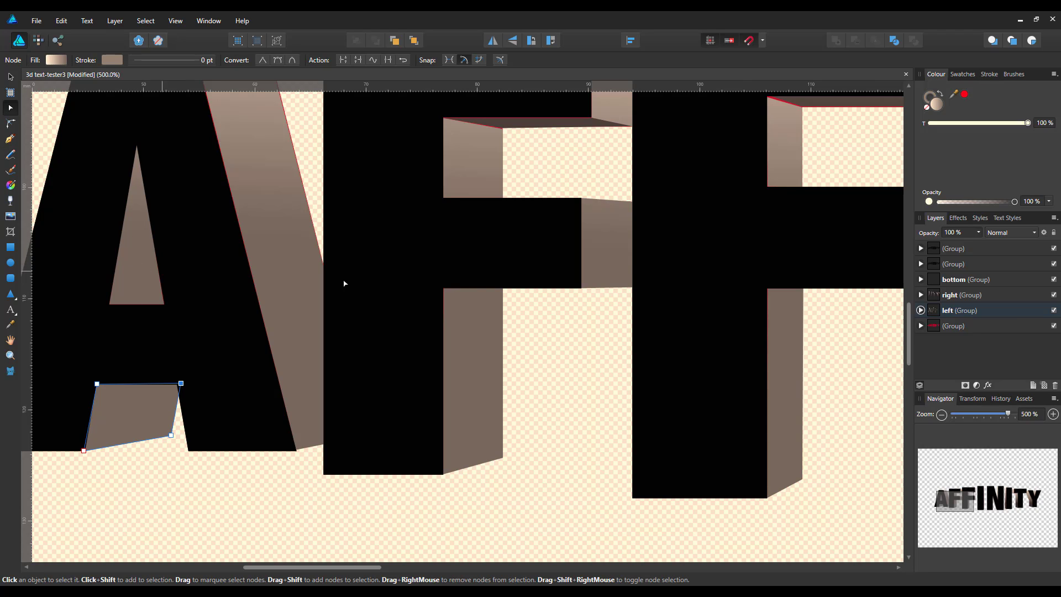
pyautogui.click(921, 310)
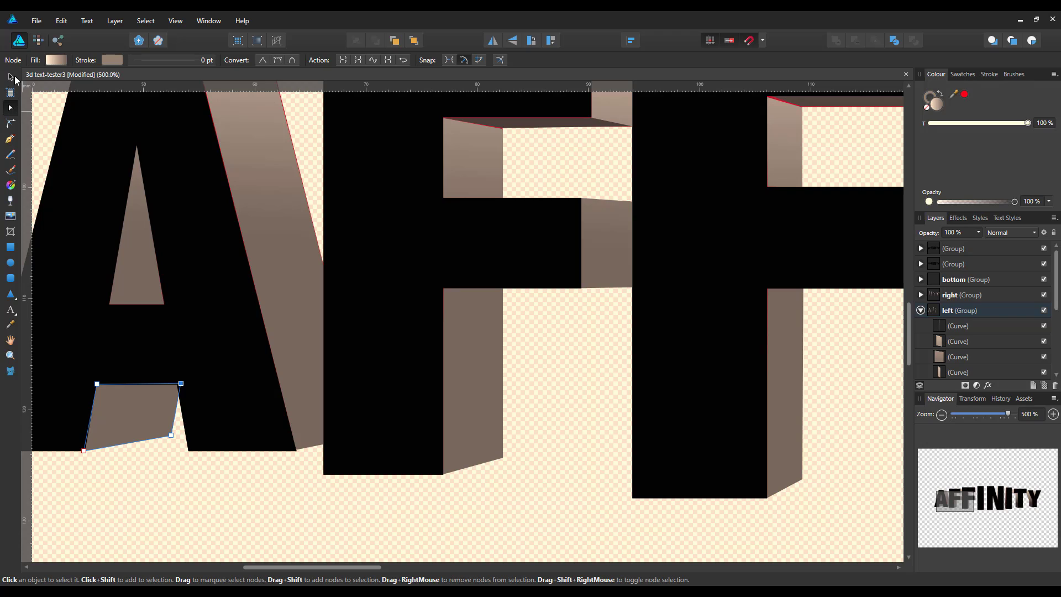
pyautogui.click(10, 77)
pyautogui.click(128, 251)
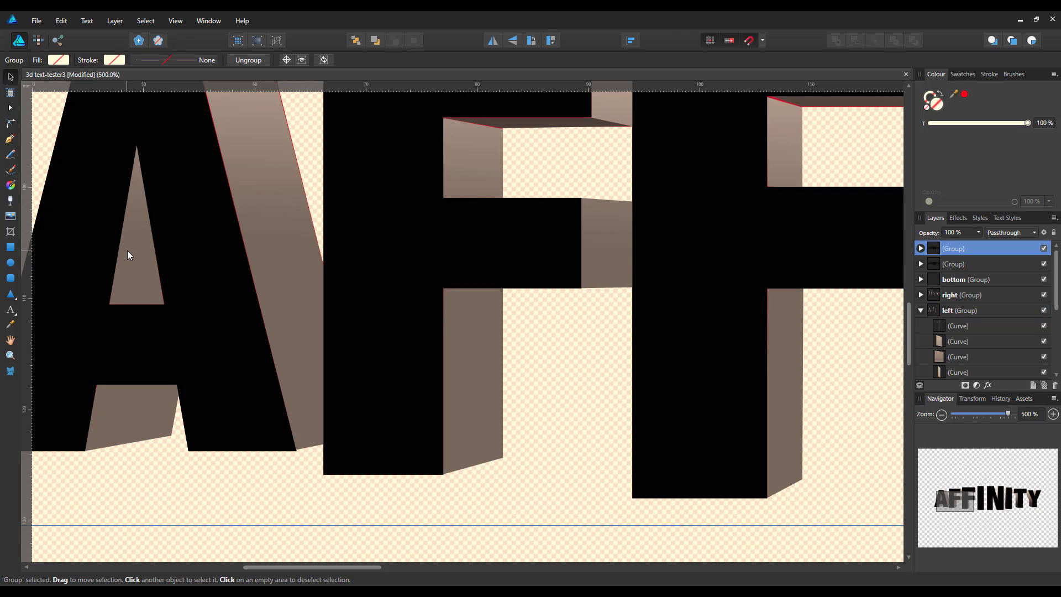
pyautogui.press('a')
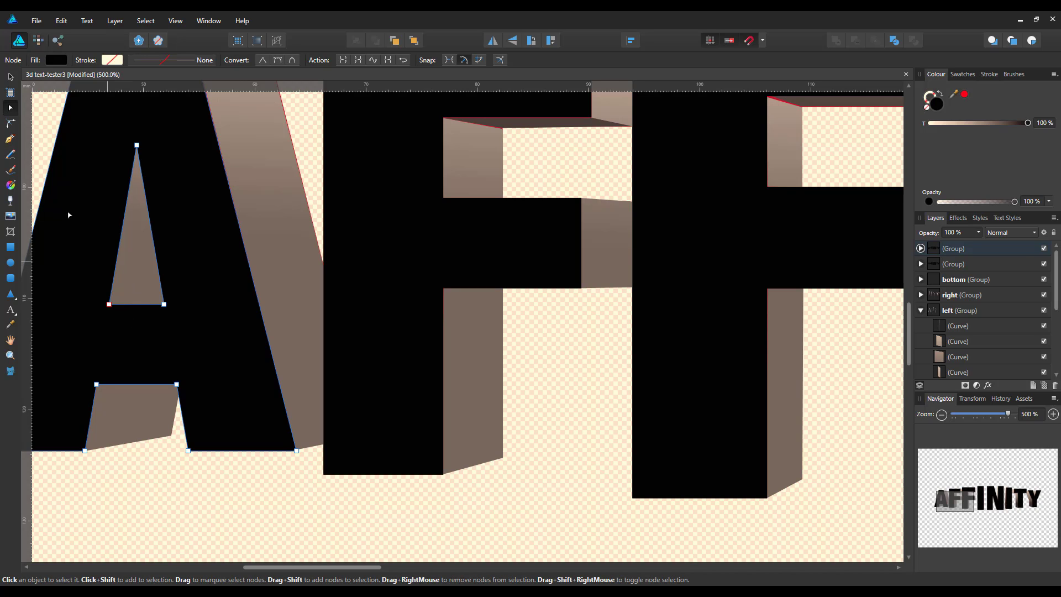
pyautogui.press('v')
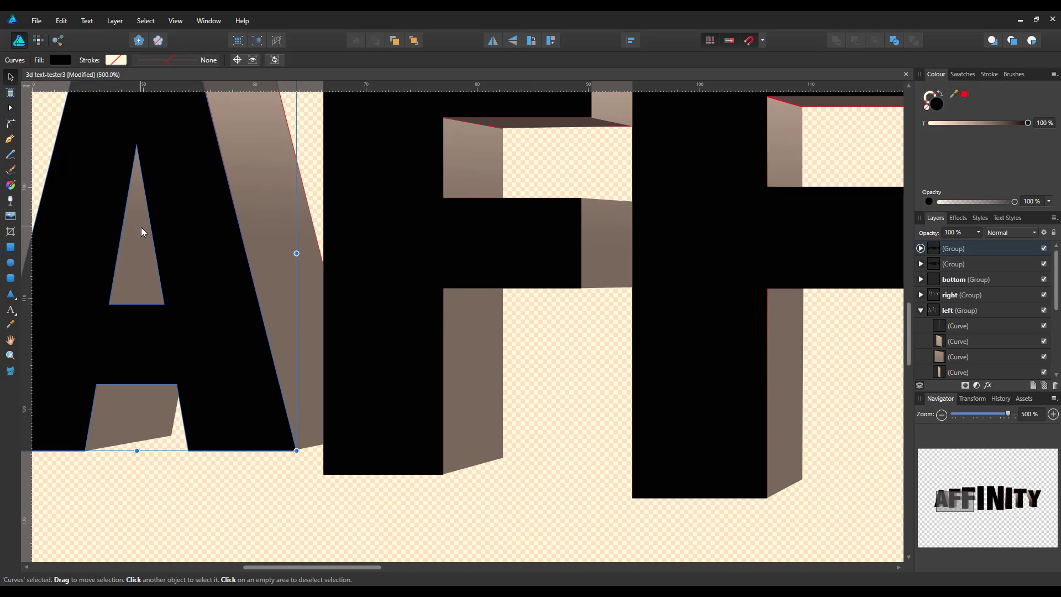
pyautogui.press('a')
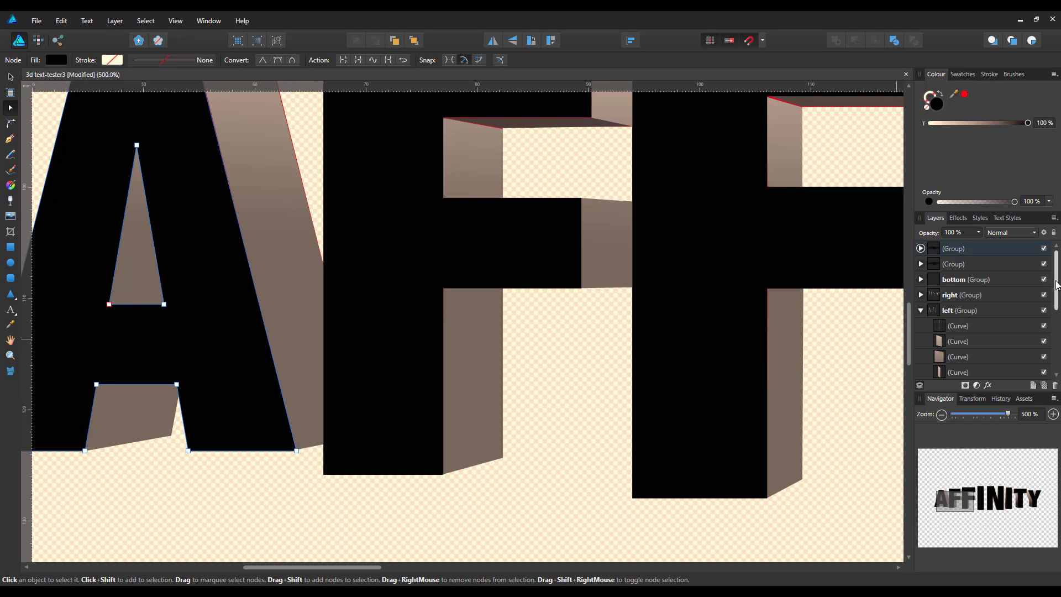
# - Redraw the linear gradient on the left group's curve in the A's triangular opening, diagonally from its right side to its lower left corner
pyautogui.moveTo(1057, 285); pyautogui.dragTo(1057, 346)
pyautogui.click(977, 357)
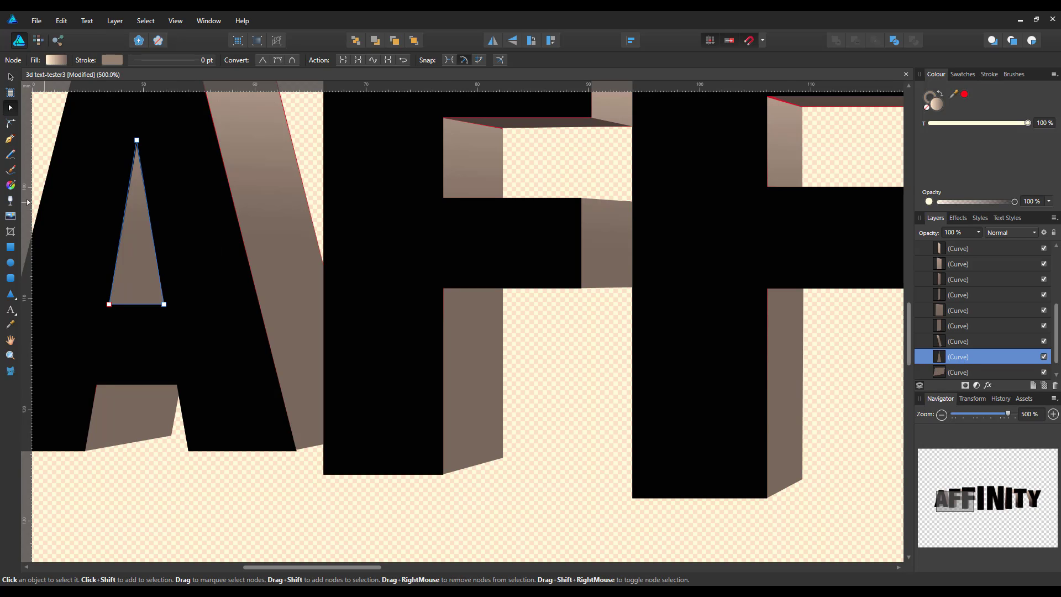
pyautogui.click(10, 187)
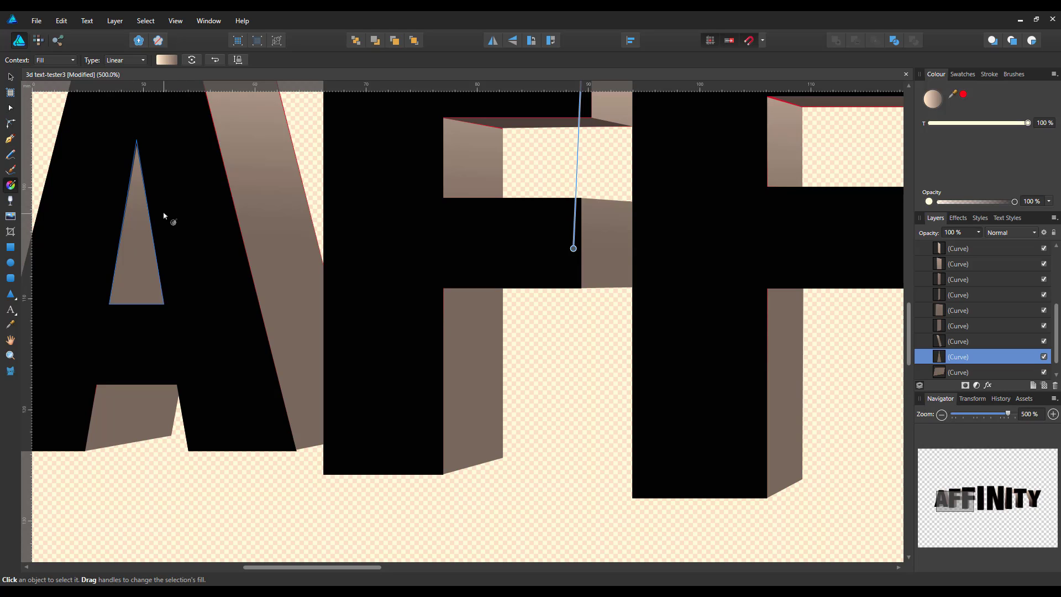
pyautogui.moveTo(161, 200); pyautogui.dragTo(109, 308)
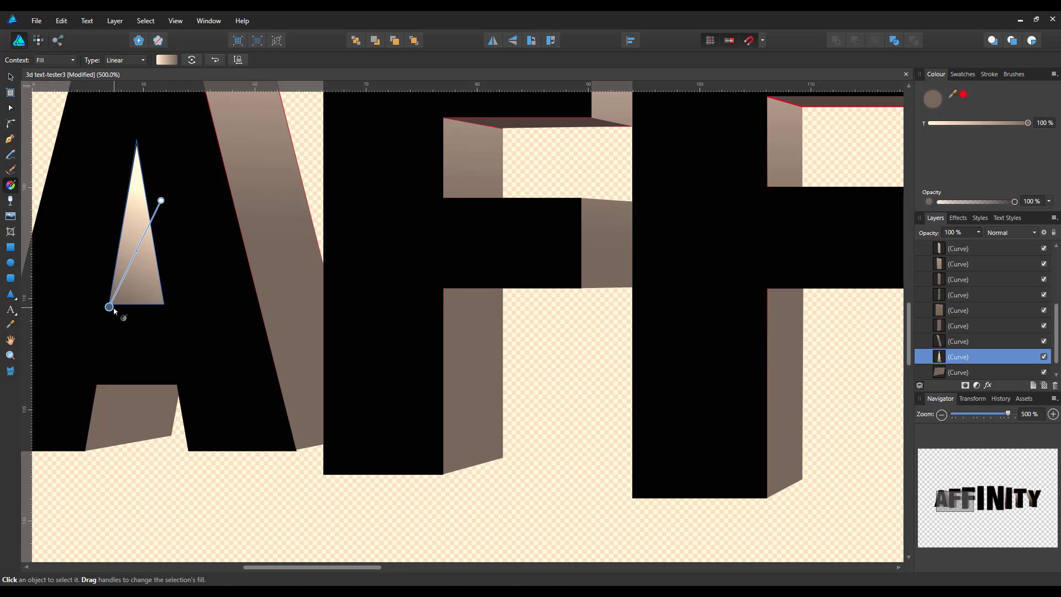
# - Change the end stop of the triangular curve's gradient to a darker brown from the Grays swatches
pyautogui.click(166, 60)
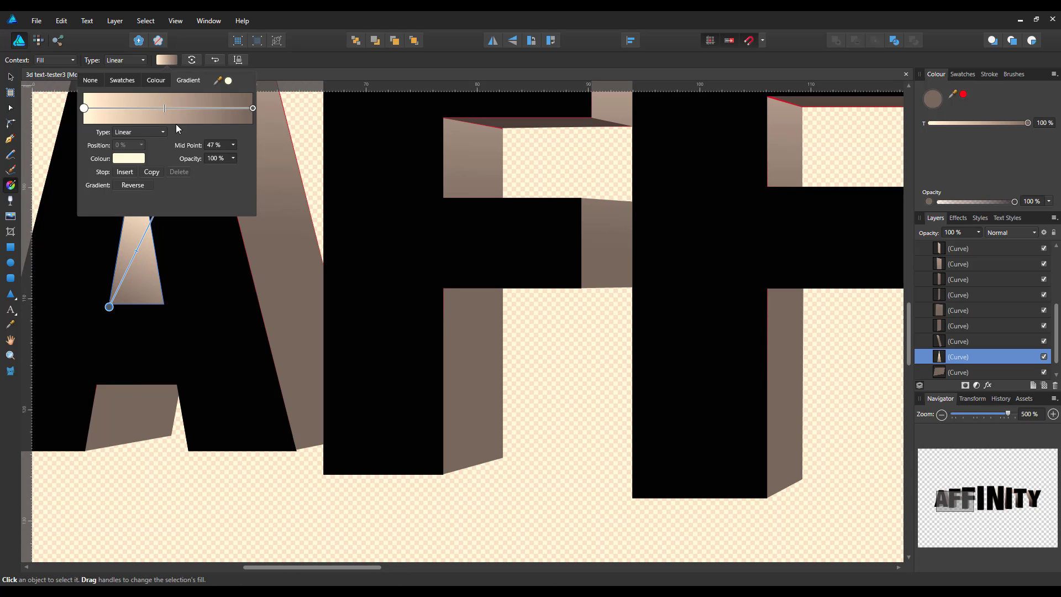
pyautogui.click(252, 108)
pyautogui.click(131, 158)
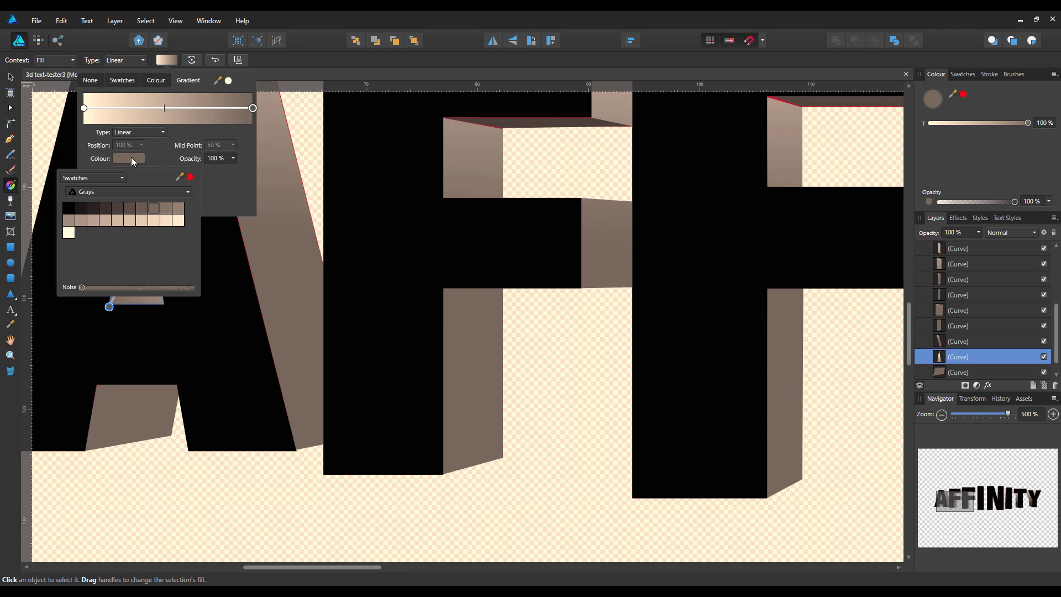
pyautogui.click(116, 212)
pyautogui.click(211, 197)
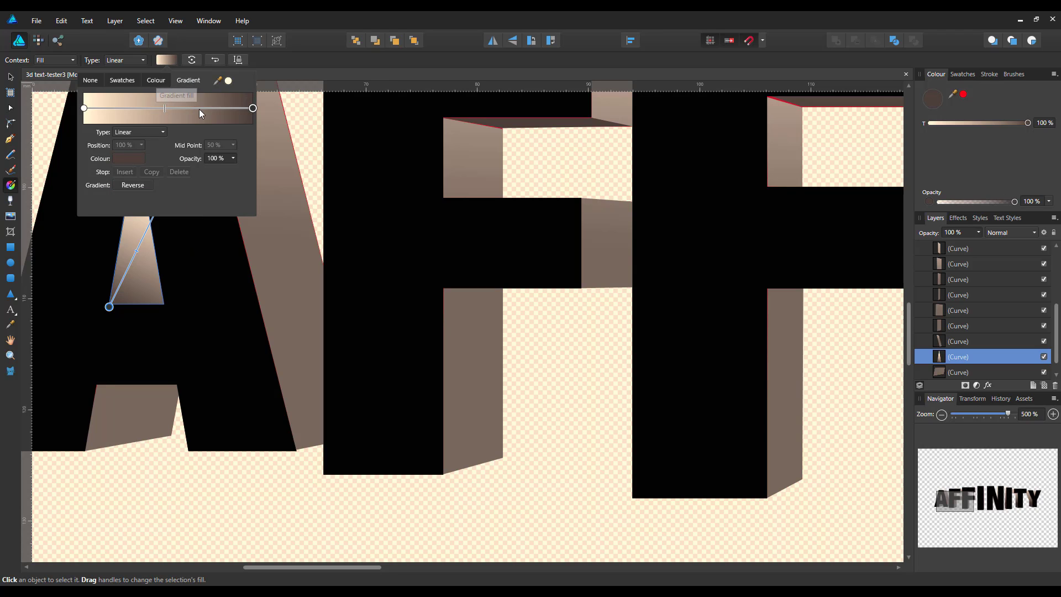
pyautogui.click(160, 201)
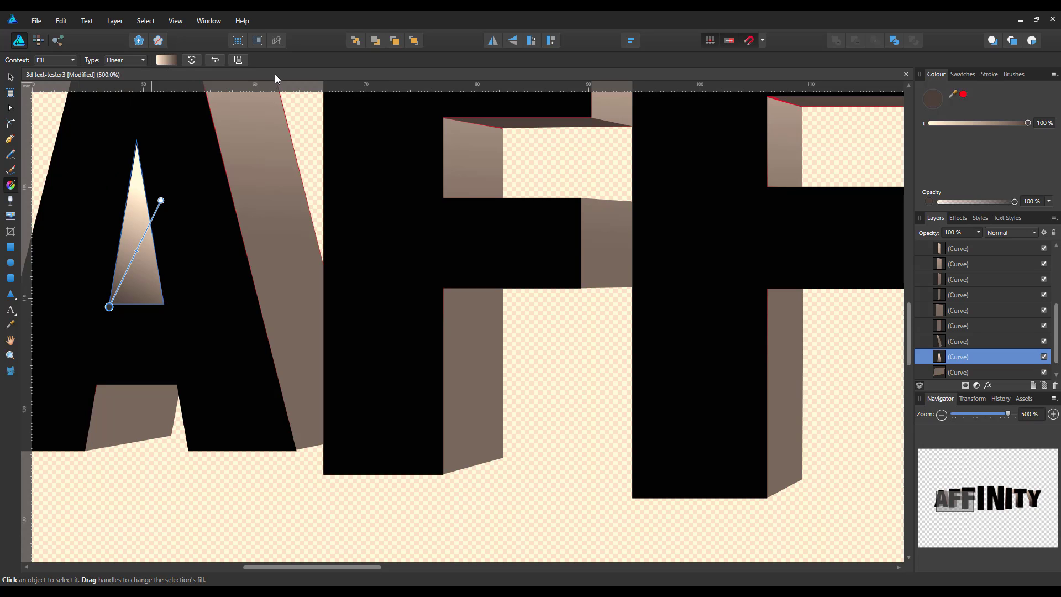
# - Move the light end of the triangle's gradient to the upper right outside the opening and shift its midpoint toward that end
pyautogui.moveTo(160, 200); pyautogui.dragTo(147, 137)
pyautogui.moveTo(152, 139); pyautogui.dragTo(162, 145)
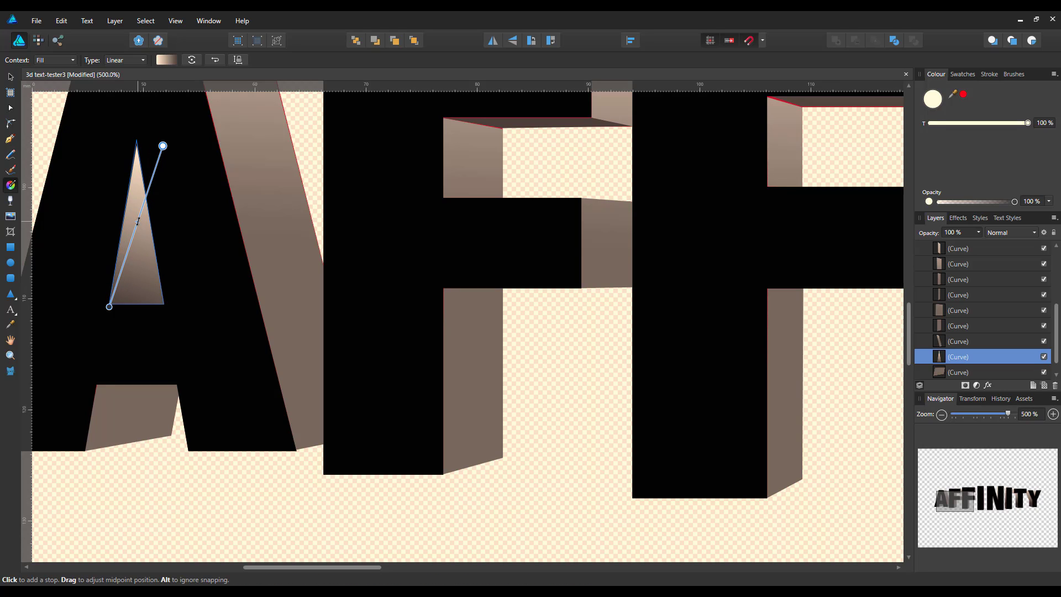
pyautogui.moveTo(138, 222); pyautogui.dragTo(166, 183)
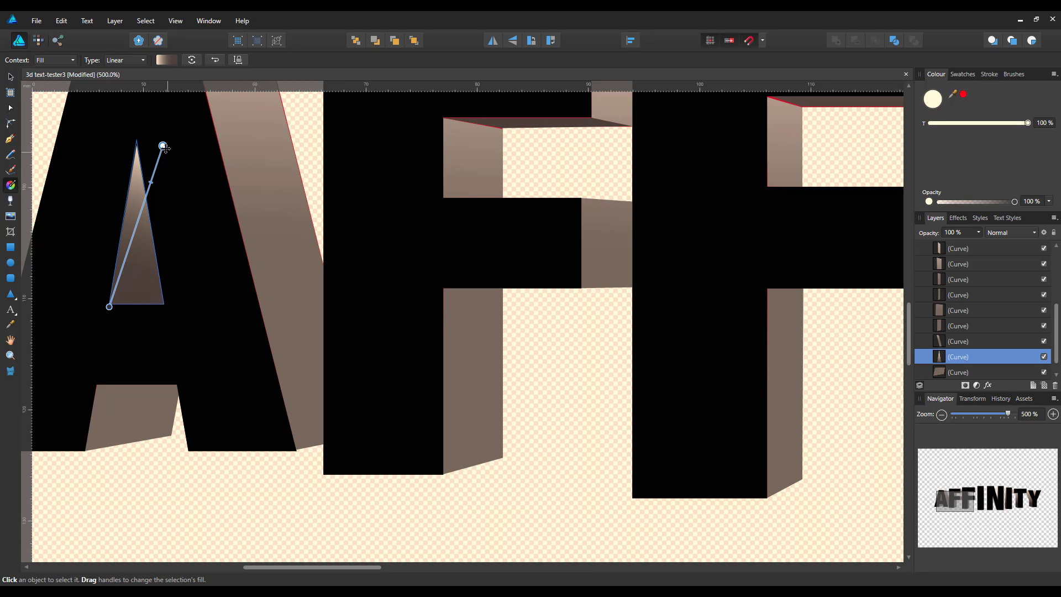
pyautogui.moveTo(163, 146); pyautogui.dragTo(170, 148)
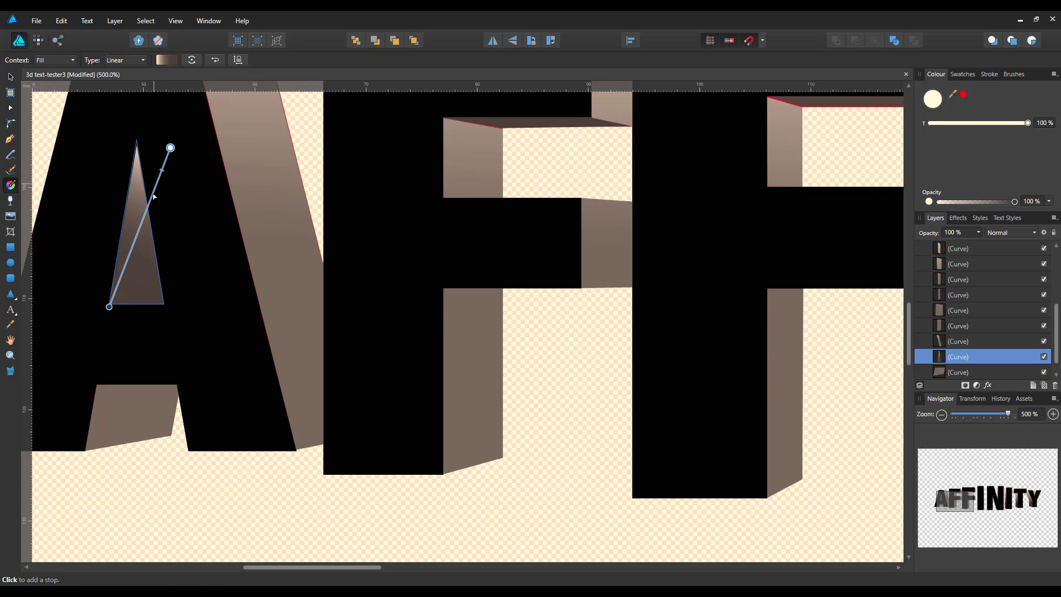
pyautogui.hotkey('ctrl', '0')
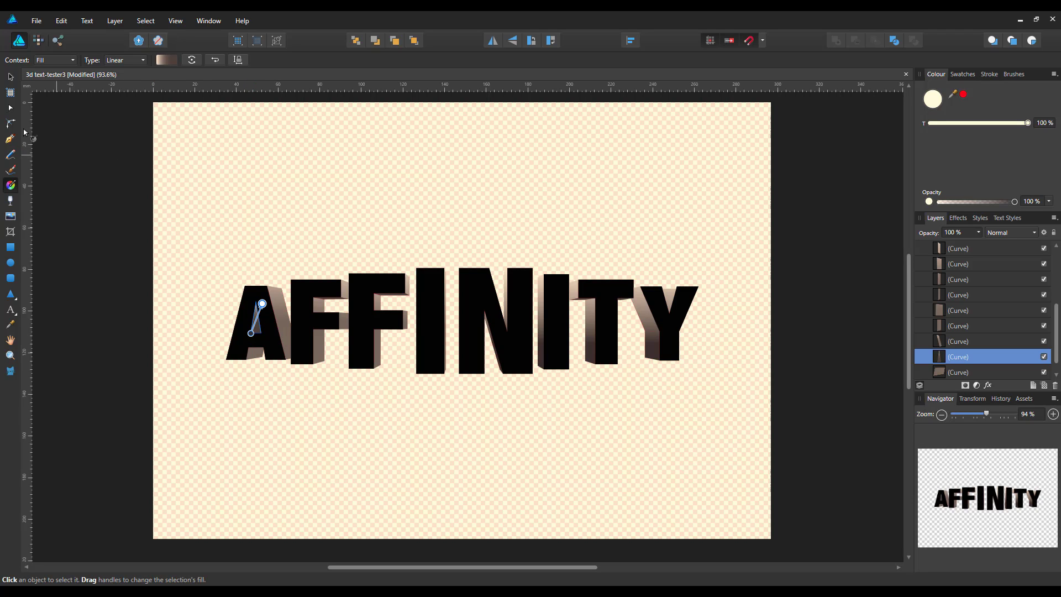
# - Collapse the left group in the layer stack
pyautogui.click(10, 340)
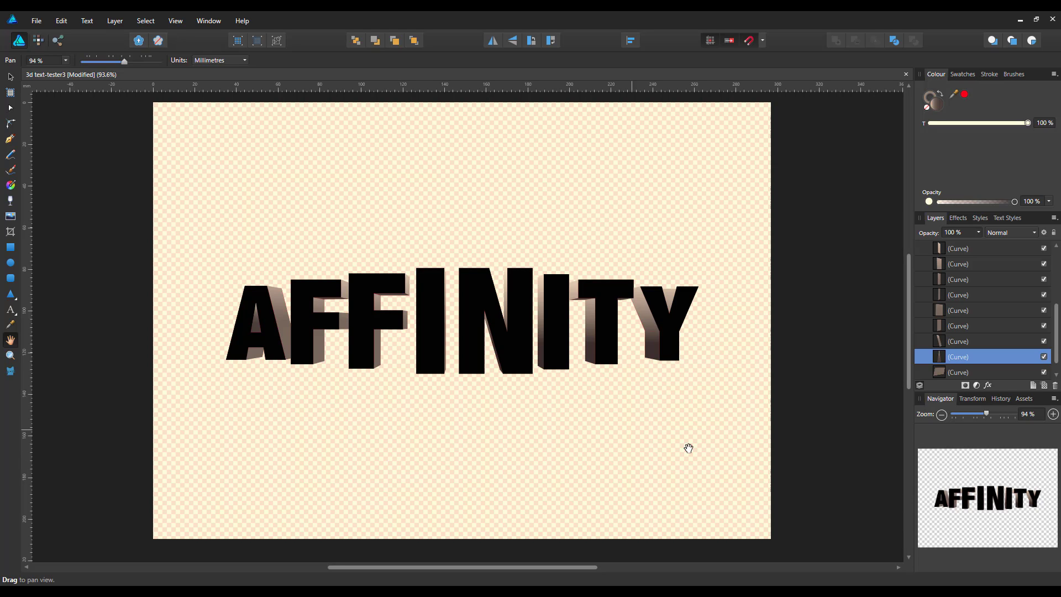
pyautogui.scroll(2, 1057, 327)
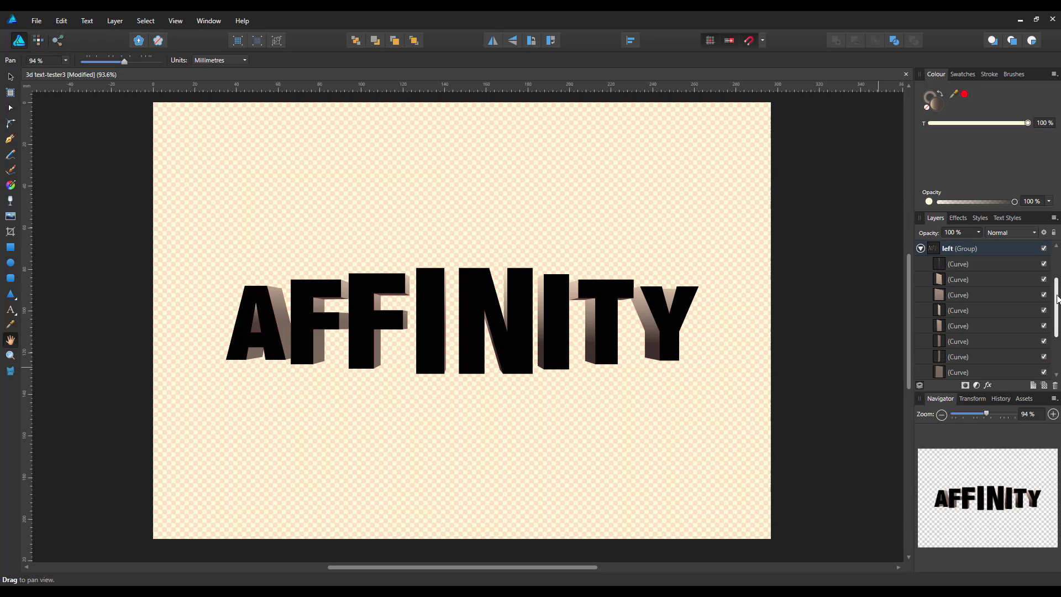
pyautogui.click(922, 250)
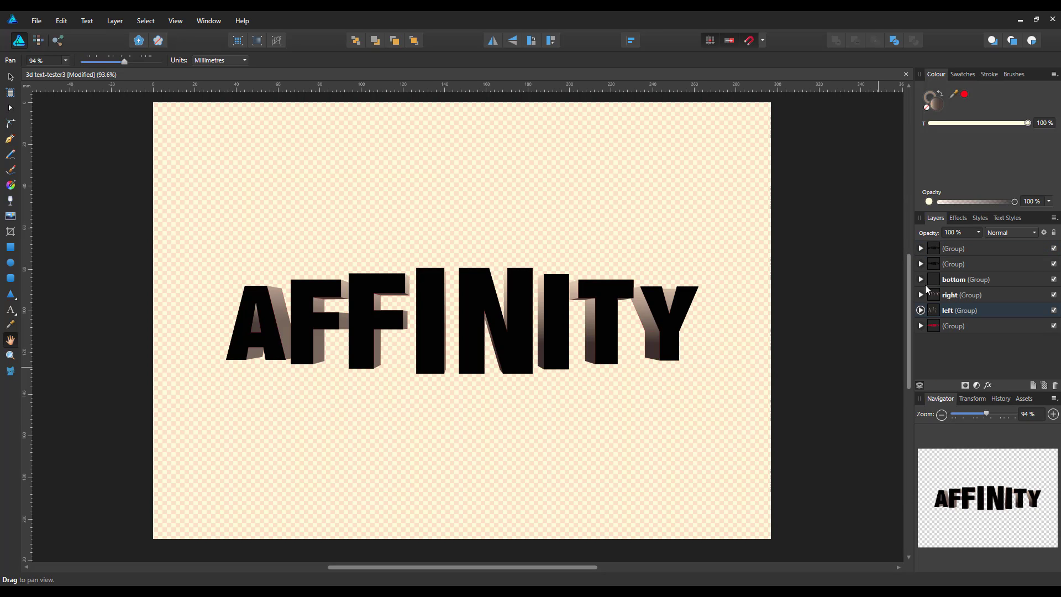
# - Expand the topmost group and select all of its front letter curves, from the Y down to the A
pyautogui.click(967, 248)
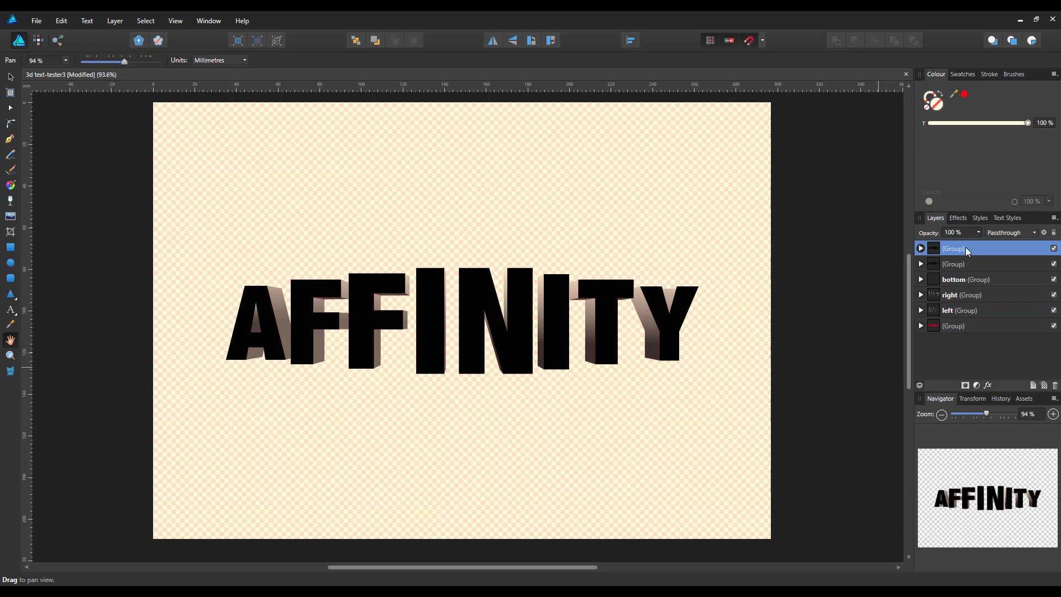
pyautogui.click(922, 249)
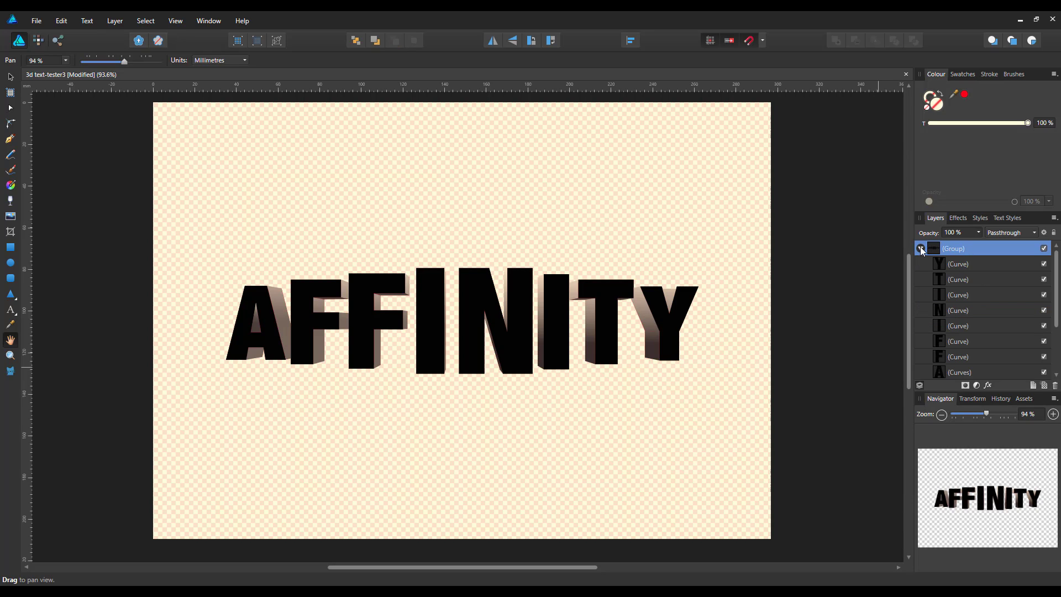
pyautogui.click(999, 265)
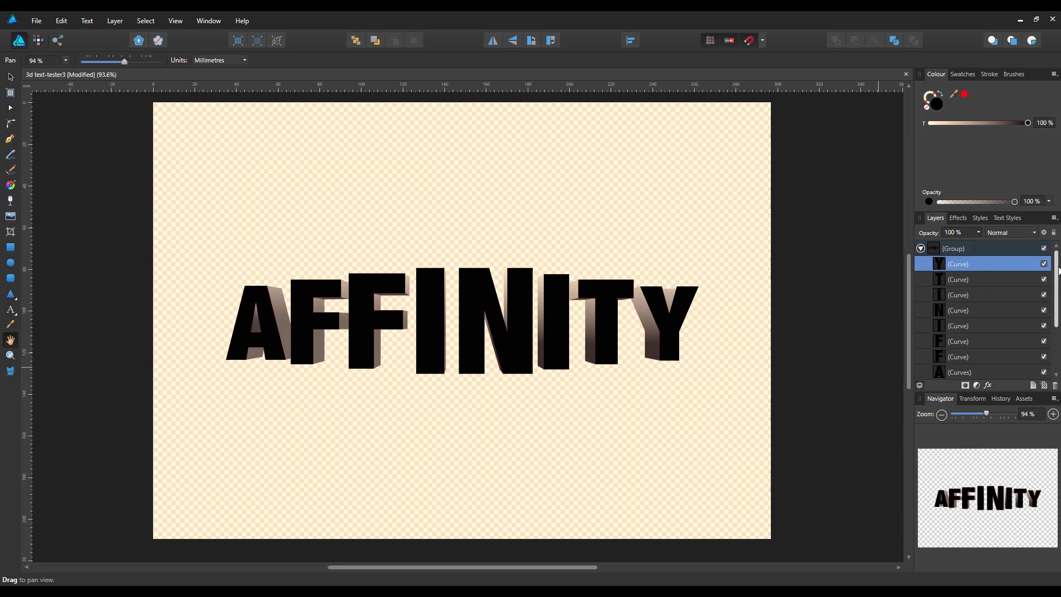
pyautogui.scroll(-1, 1059, 284)
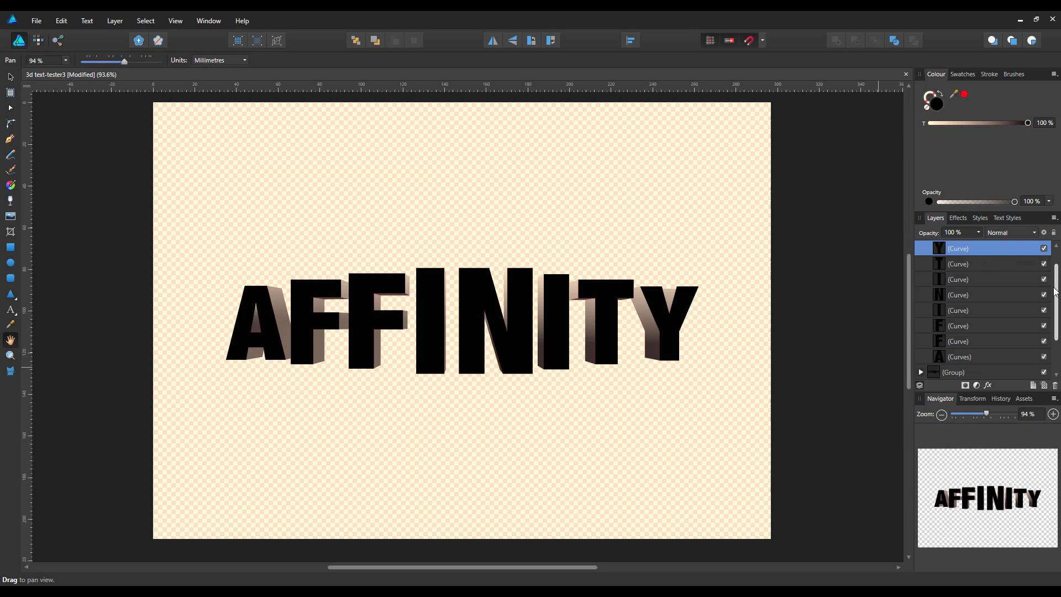
pyautogui.keyDown('shift'); pyautogui.click(984, 356); pyautogui.keyUp('shift')
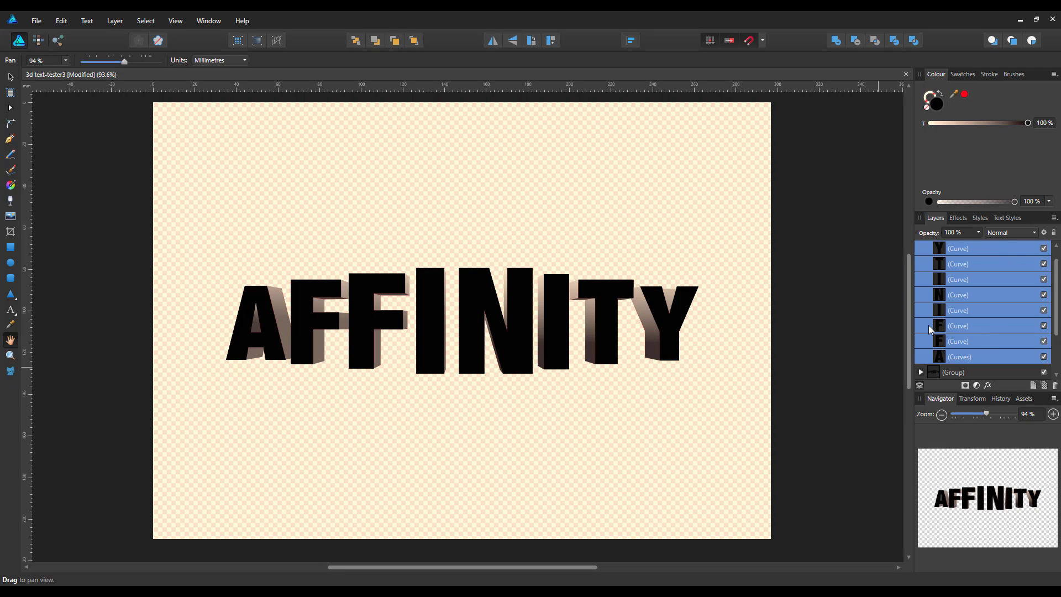
# - Try Style 2 and Style 4 from the Test 3D Text styles on the selected letter faces and settle on Style 1
pyautogui.click(981, 218)
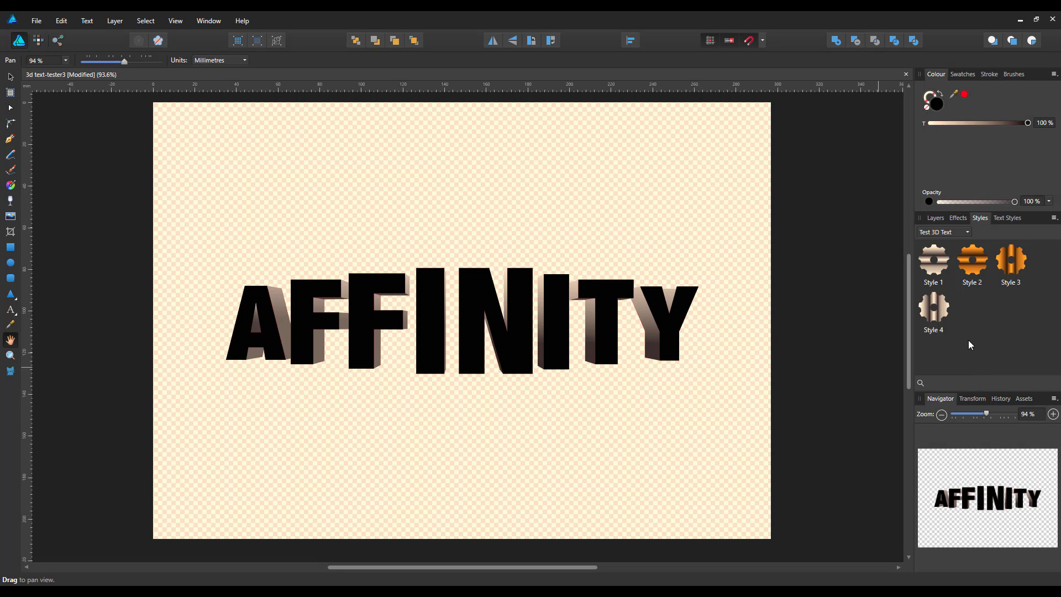
pyautogui.click(936, 268)
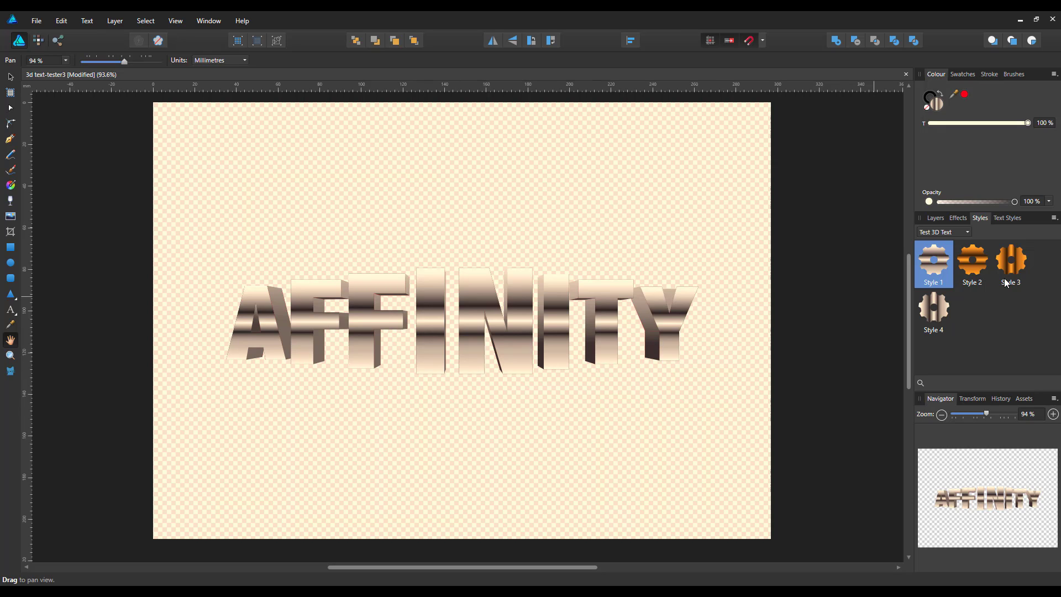
pyautogui.click(974, 267)
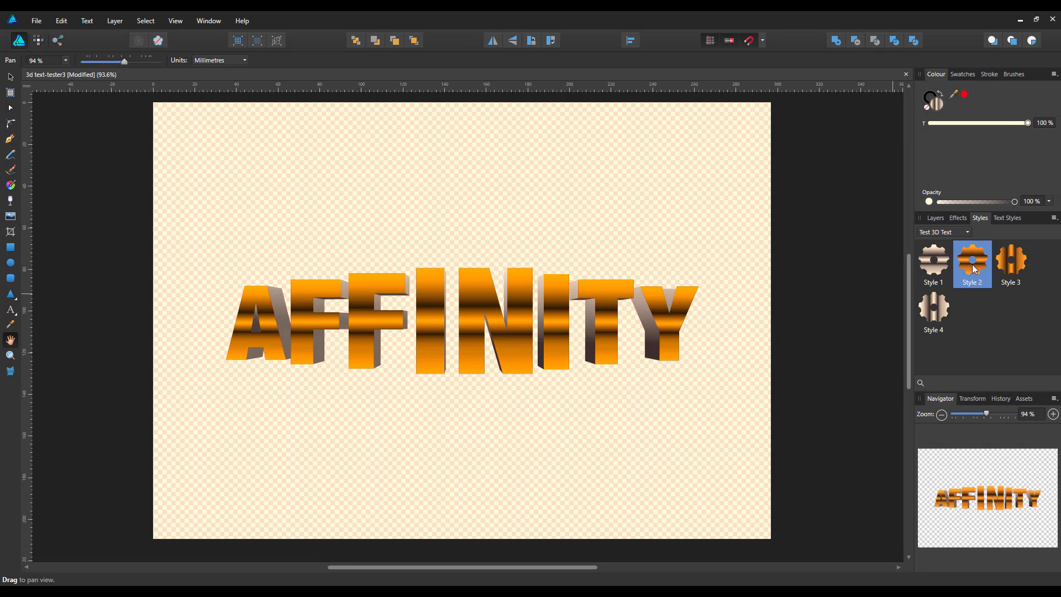
pyautogui.click(945, 313)
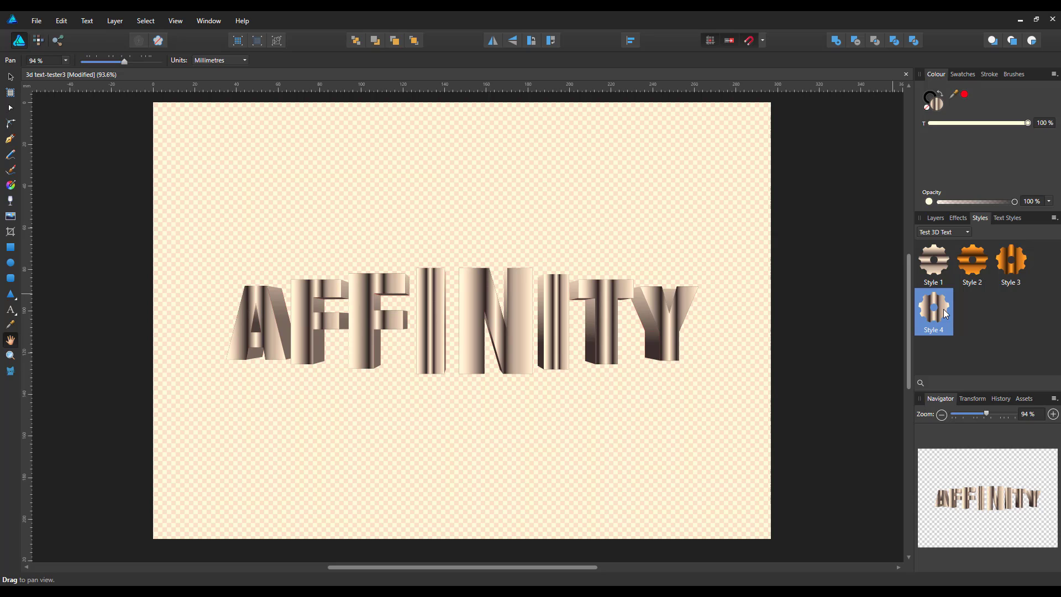
pyautogui.click(939, 274)
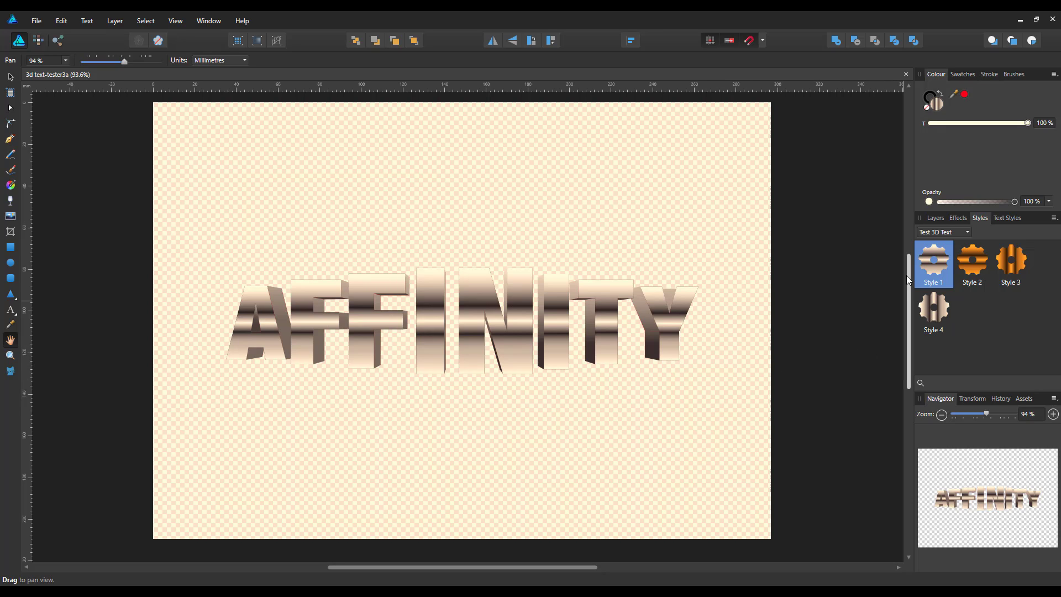
# - Return to the layer stack and collapse the topmost group of letter faces
pyautogui.click(936, 219)
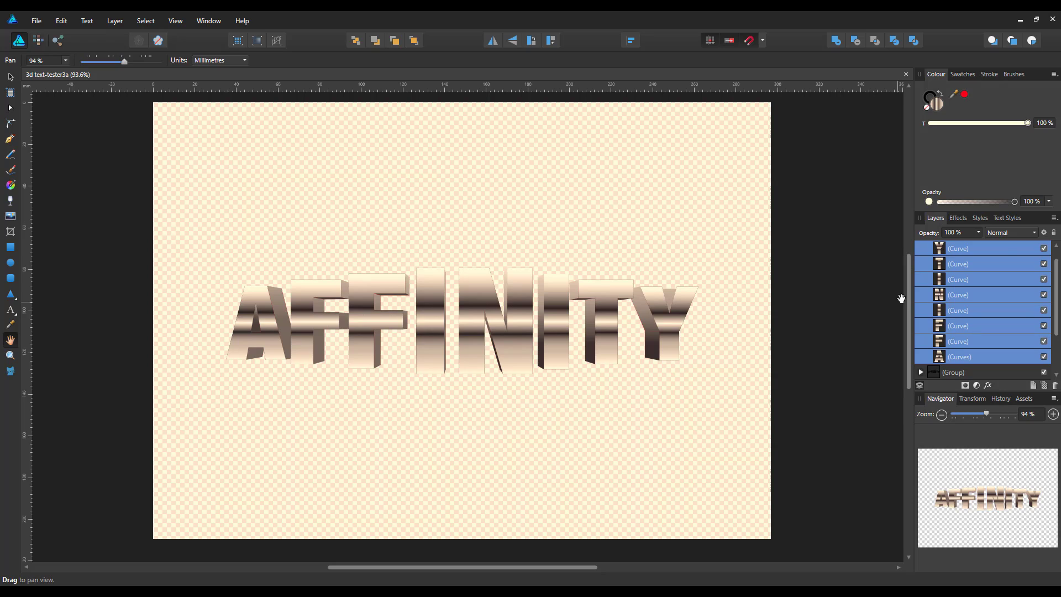
pyautogui.scroll(2, 1057, 263)
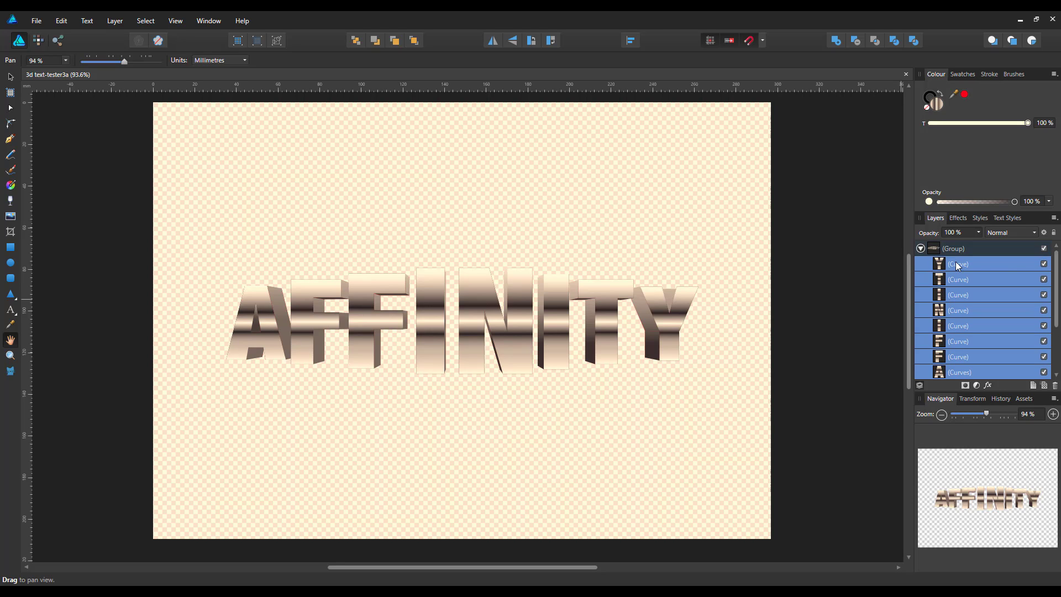
pyautogui.click(921, 249)
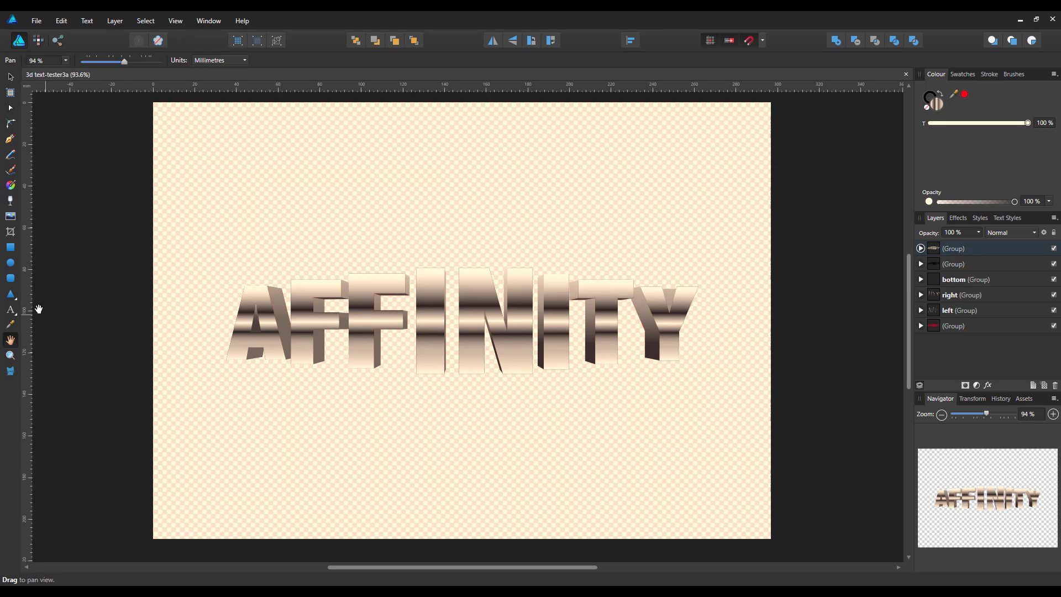
# - Draw a rectangle covering the whole page and change its fill type to Elliptical
pyautogui.click(11, 248)
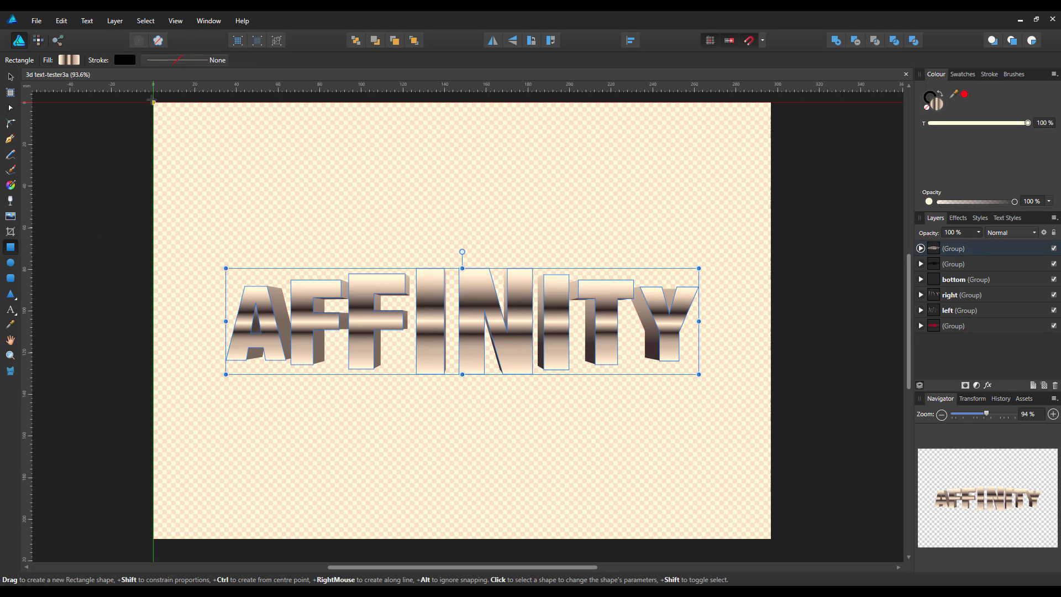
pyautogui.moveTo(154, 103); pyautogui.dragTo(772, 541)
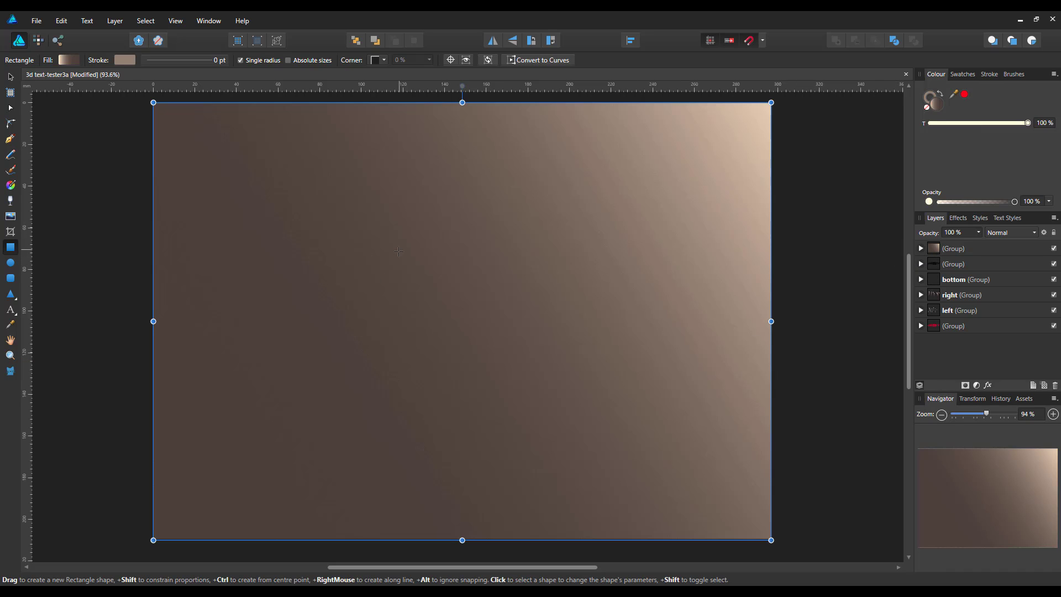
pyautogui.click(10, 185)
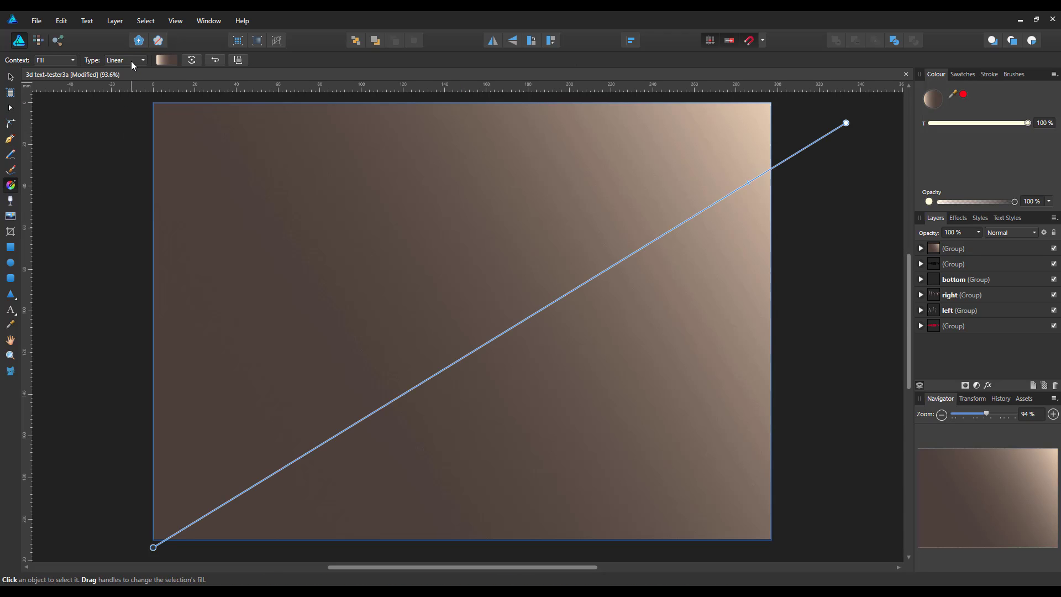
pyautogui.click(142, 61)
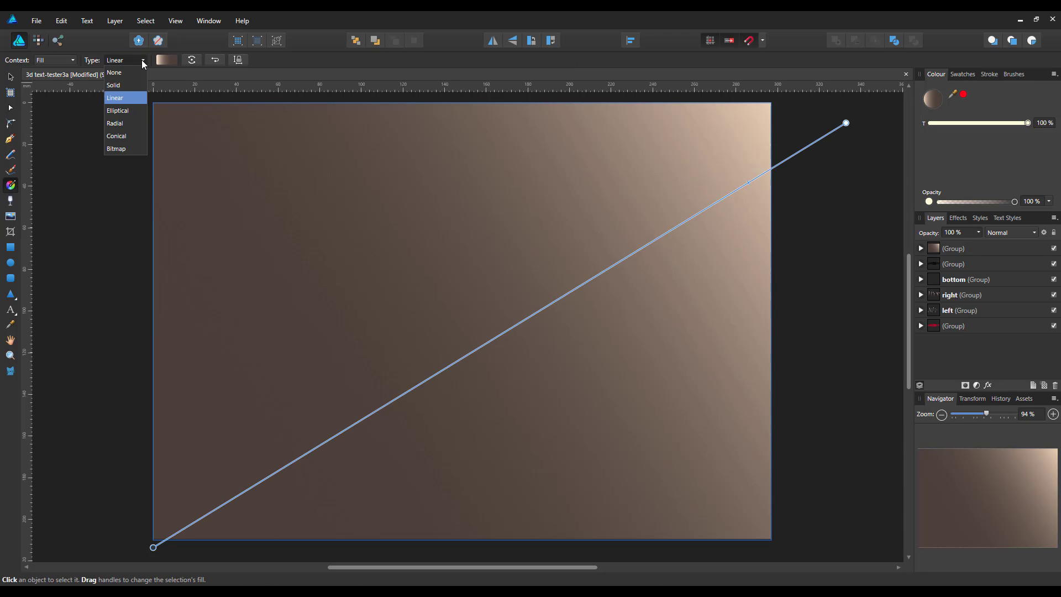
pyautogui.click(118, 111)
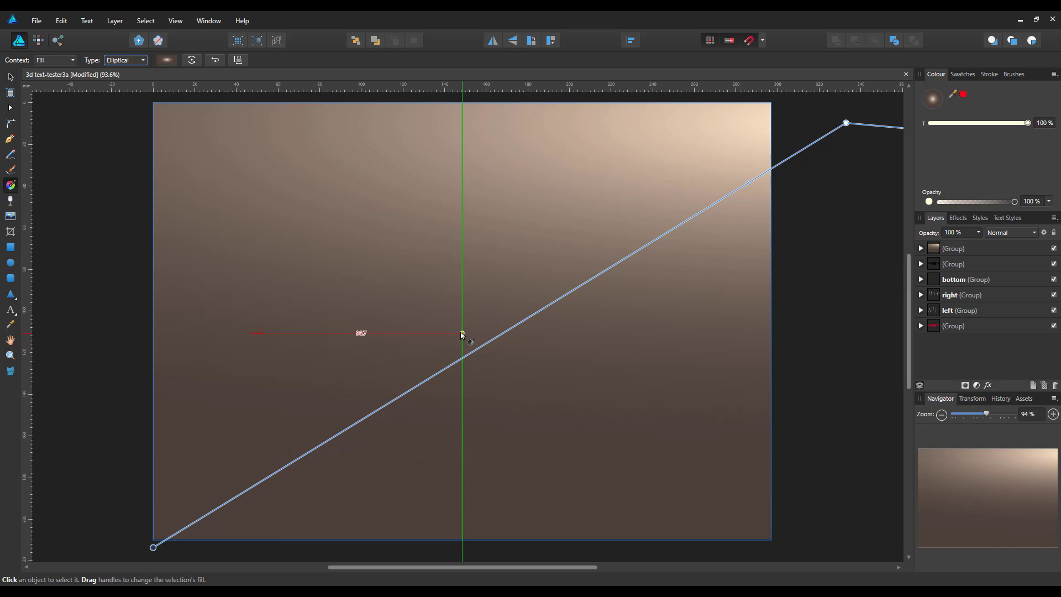
# - Redraw the rectangle's elliptical gradient from just below the page centre out to the right page edge
pyautogui.click(463, 339)
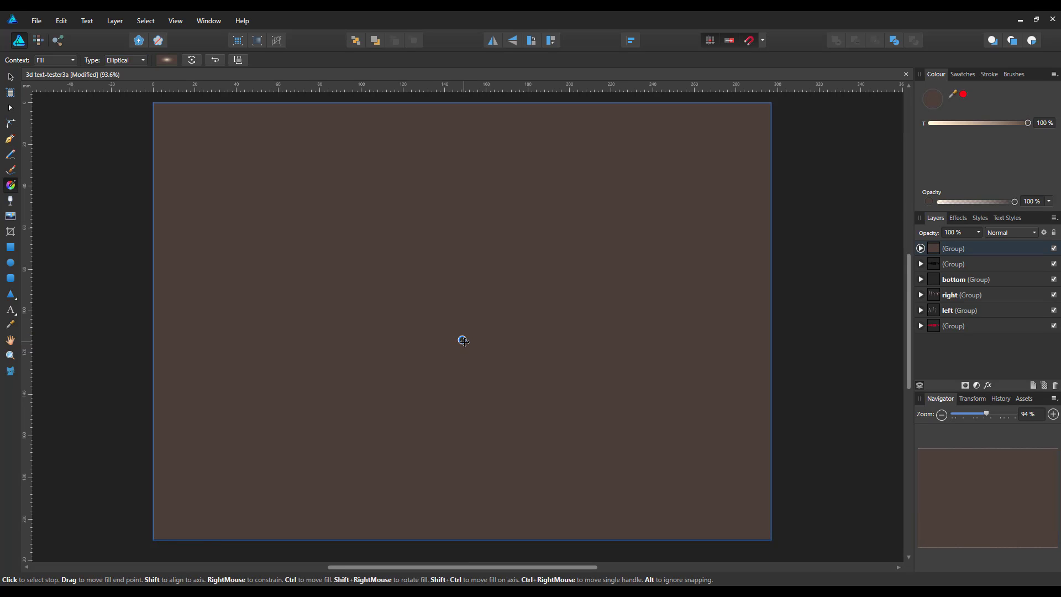
pyautogui.moveTo(462, 342); pyautogui.dragTo(461, 334)
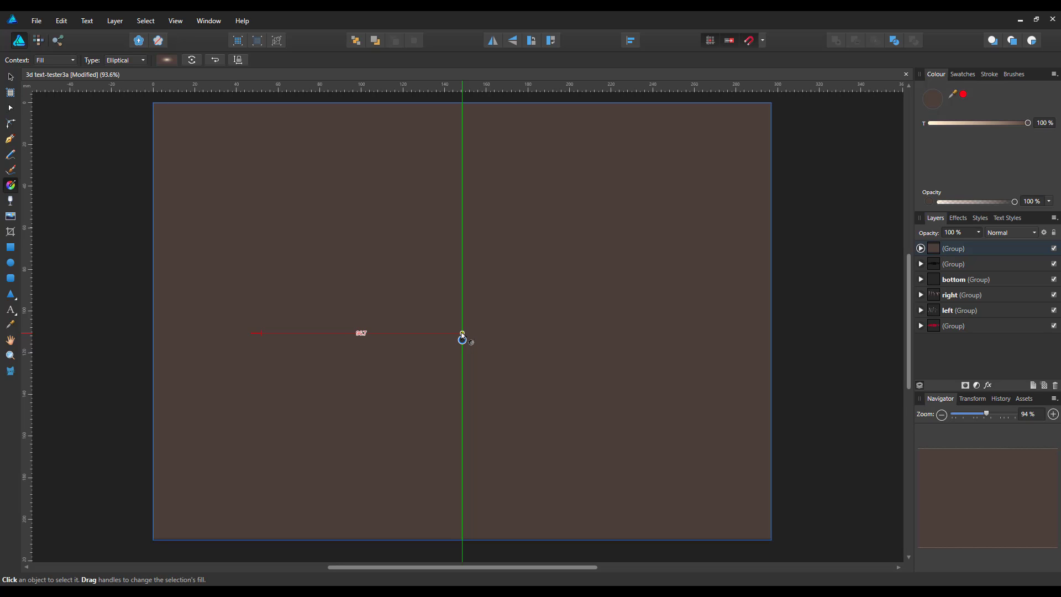
pyautogui.moveTo(463, 336); pyautogui.dragTo(770, 328)
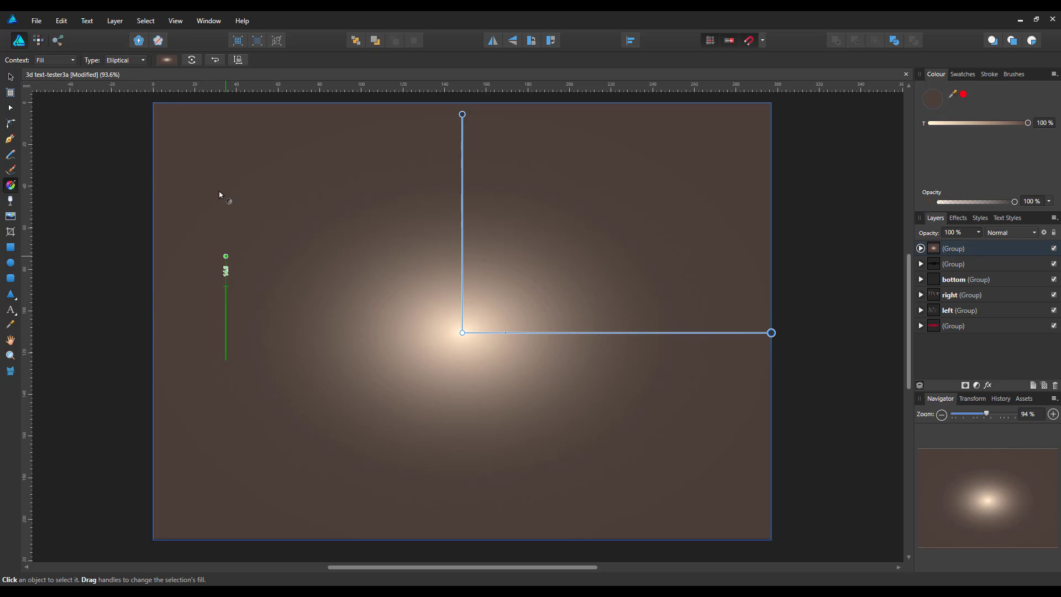
# - Set the centre stop of the rectangle's elliptical gradient to the RGB hex colour b46262
pyautogui.click(161, 63)
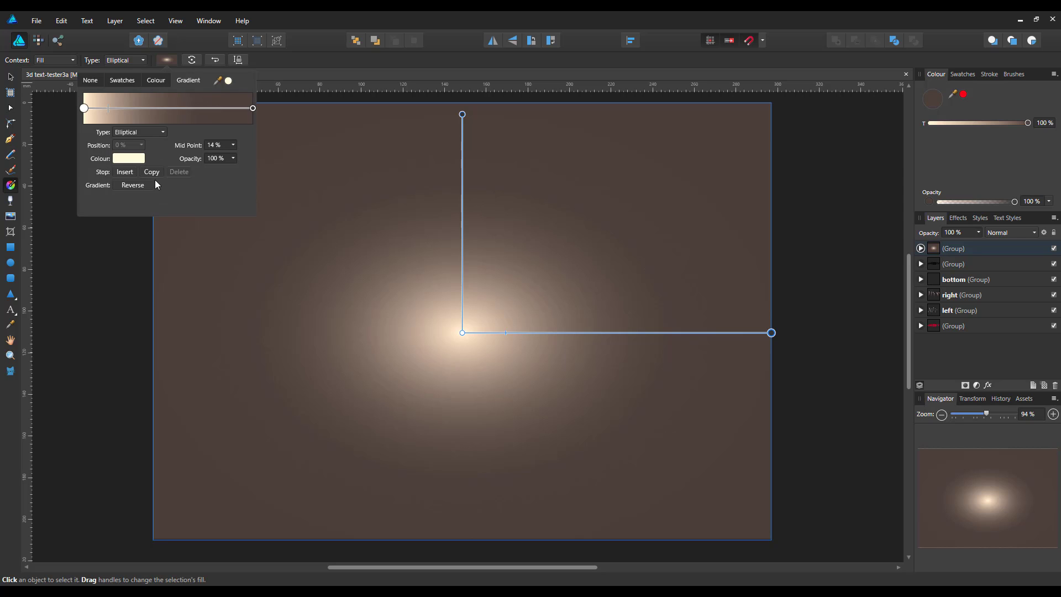
pyautogui.click(131, 160)
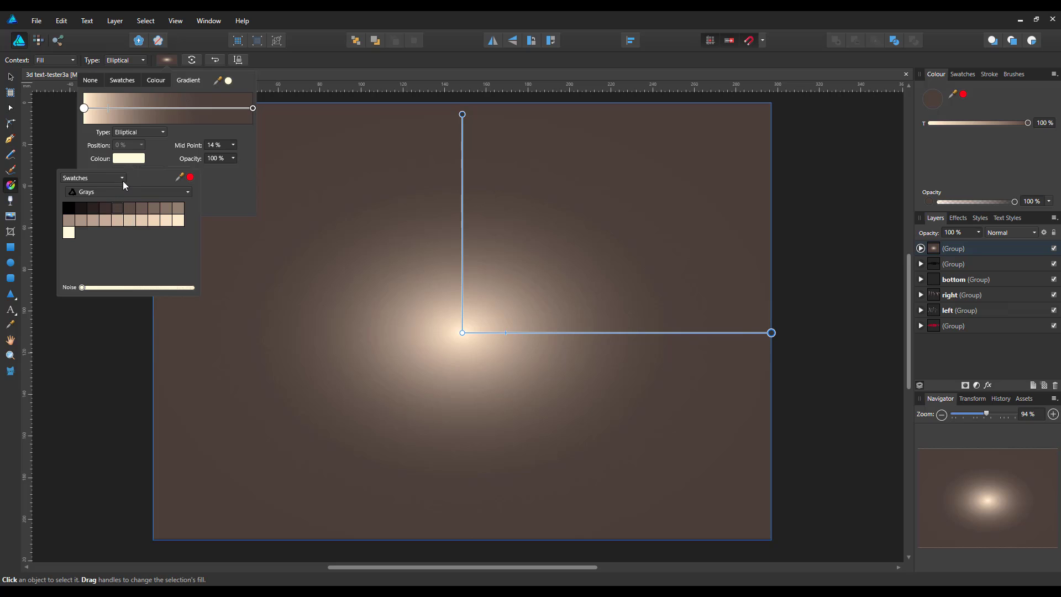
pyautogui.click(123, 180)
pyautogui.click(103, 207)
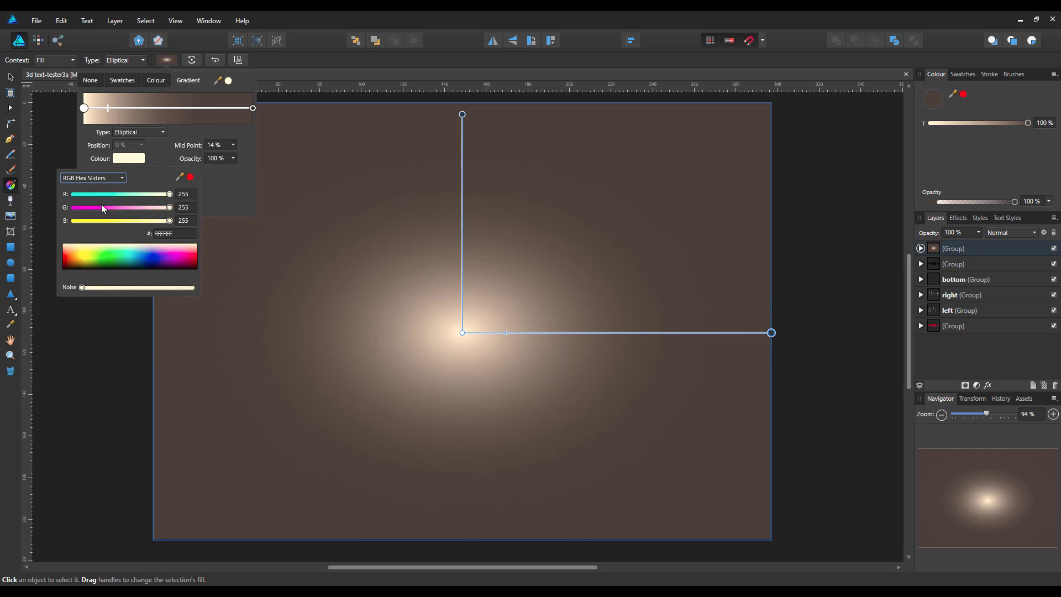
pyautogui.click(169, 235)
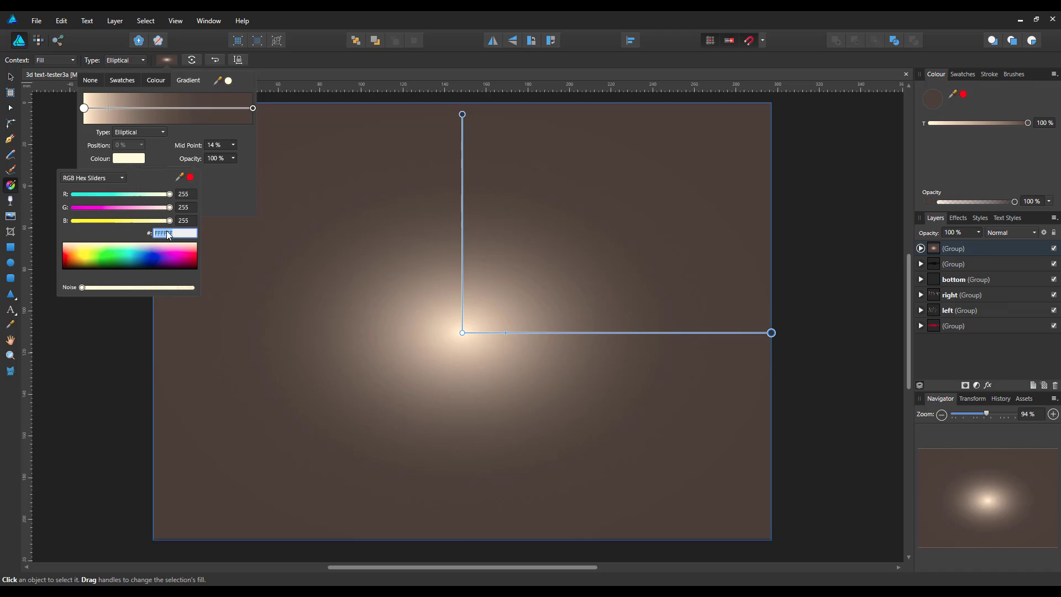
pyautogui.write('b46262')
pyautogui.press('Return')
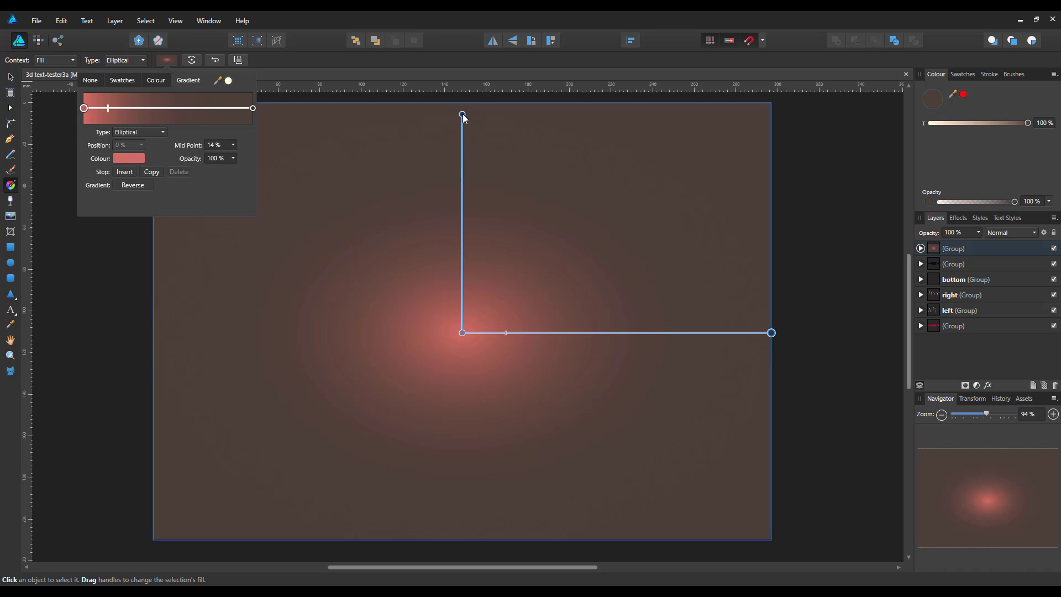
# - Reshape the gradient into a flatter ellipse reaching slightly past the right page edge, with its midpoint at 50%
pyautogui.moveTo(463, 115); pyautogui.dragTo(462, 193)
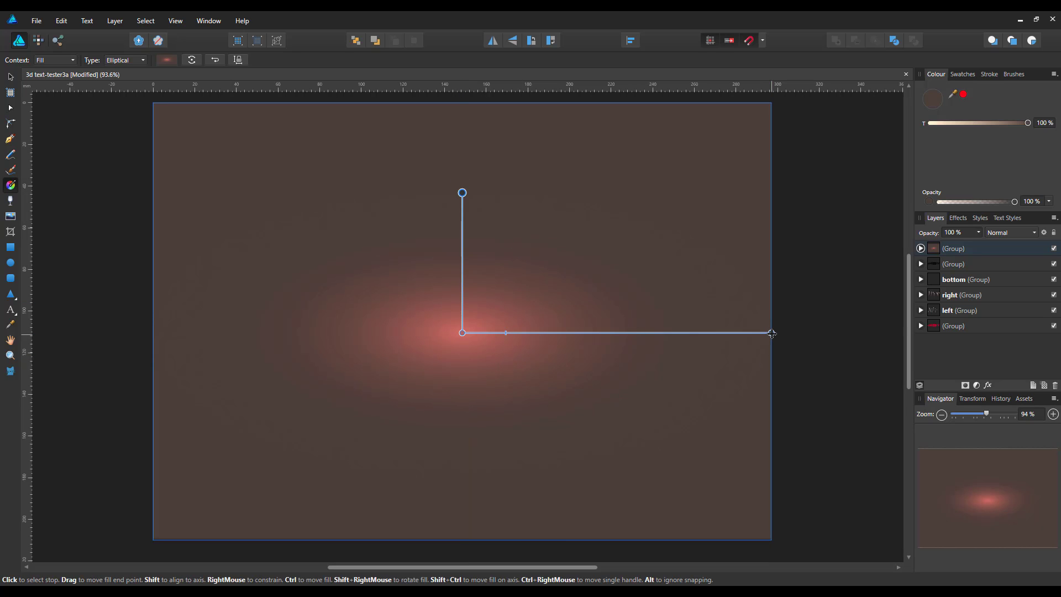
pyautogui.moveTo(773, 334)
pyautogui.mouseDown()
pyautogui.moveTo(550, 333)
pyautogui.moveTo(495, 350)
pyautogui.moveTo(592, 335)
pyautogui.moveTo(785, 342)
pyautogui.mouseUp()
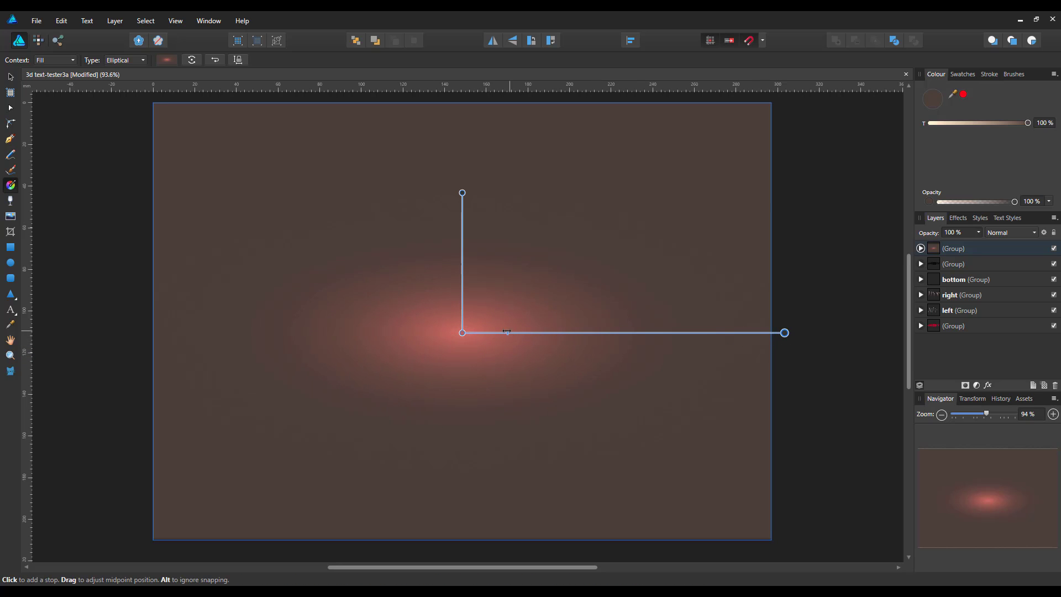
pyautogui.moveTo(508, 333)
pyautogui.mouseDown()
pyautogui.moveTo(641, 332)
pyautogui.moveTo(623, 334)
pyautogui.mouseUp()
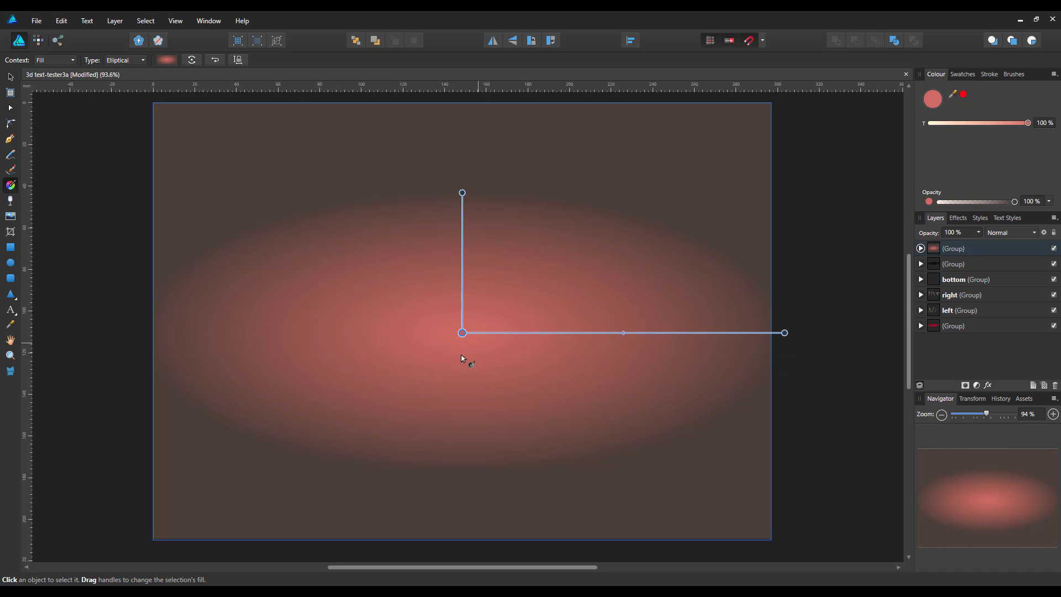
# - Change the outer stop of the rectangle's elliptical gradient to black
pyautogui.click(165, 60)
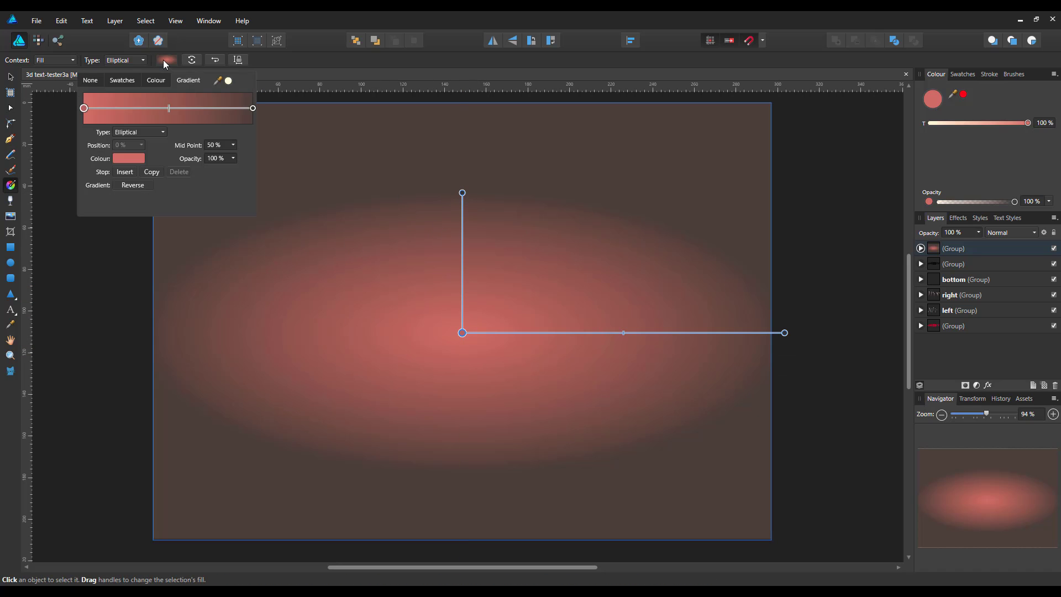
pyautogui.click(253, 109)
pyautogui.click(127, 159)
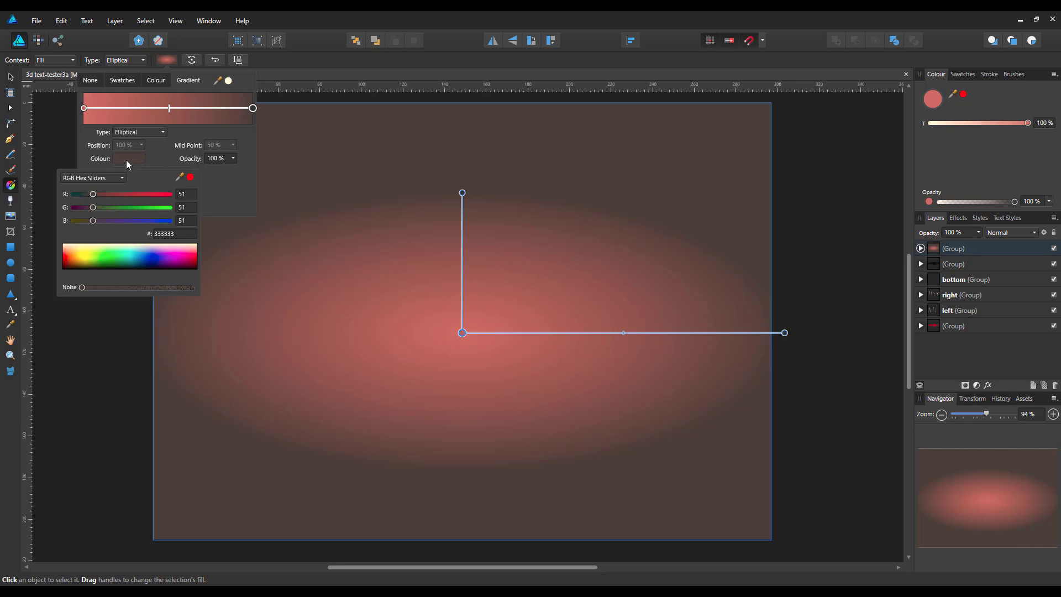
pyautogui.moveTo(80, 270); pyautogui.dragTo(64, 273)
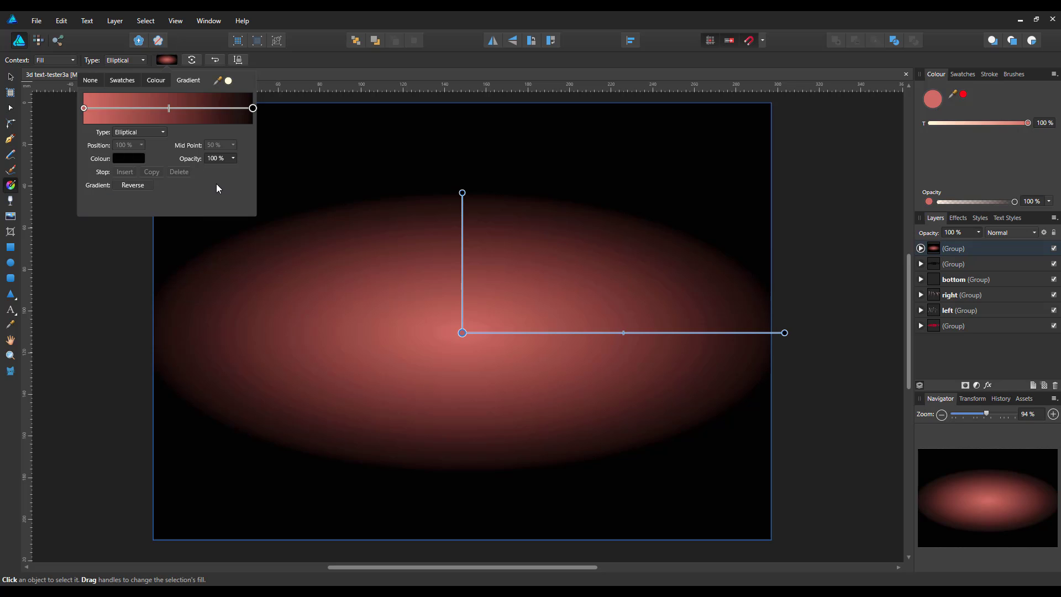
# - Add noise of about two-thirds strength to the colour of the rectangle gradient's centre stop
pyautogui.click(84, 108)
pyautogui.click(128, 159)
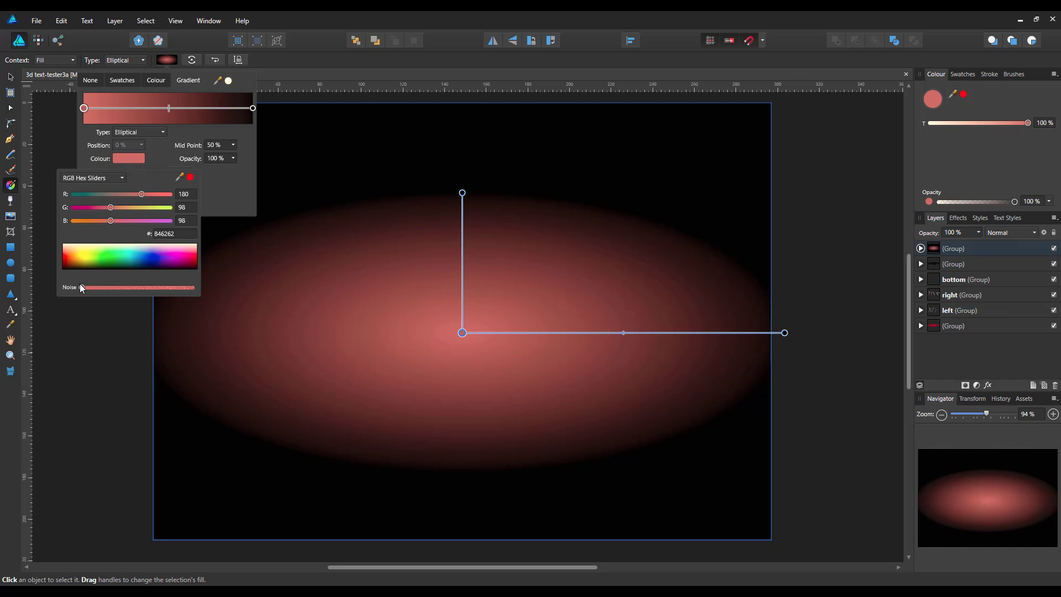
pyautogui.moveTo(82, 287); pyautogui.dragTo(156, 288)
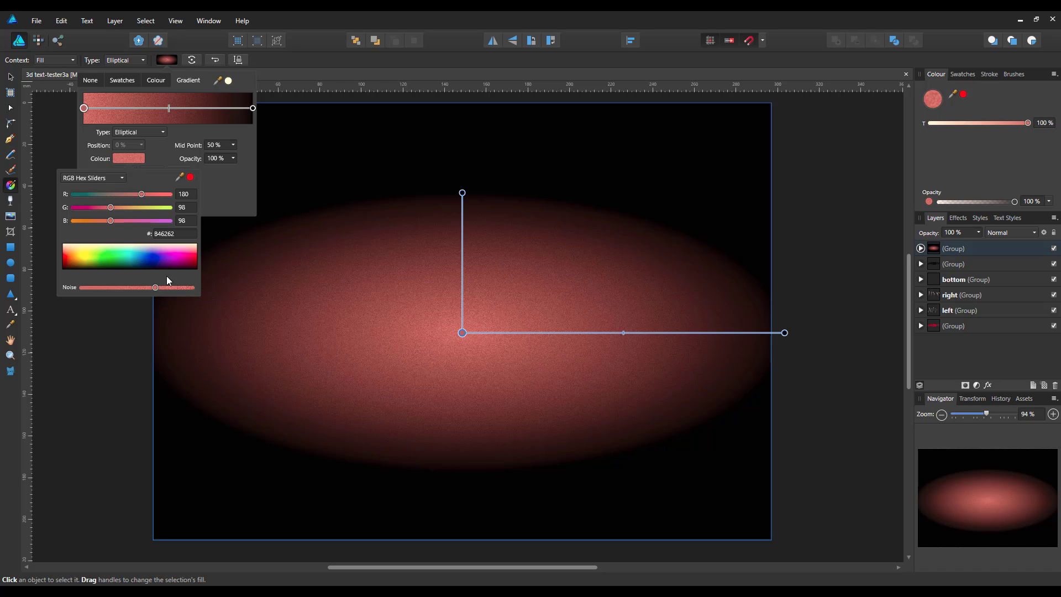
pyautogui.click(220, 187)
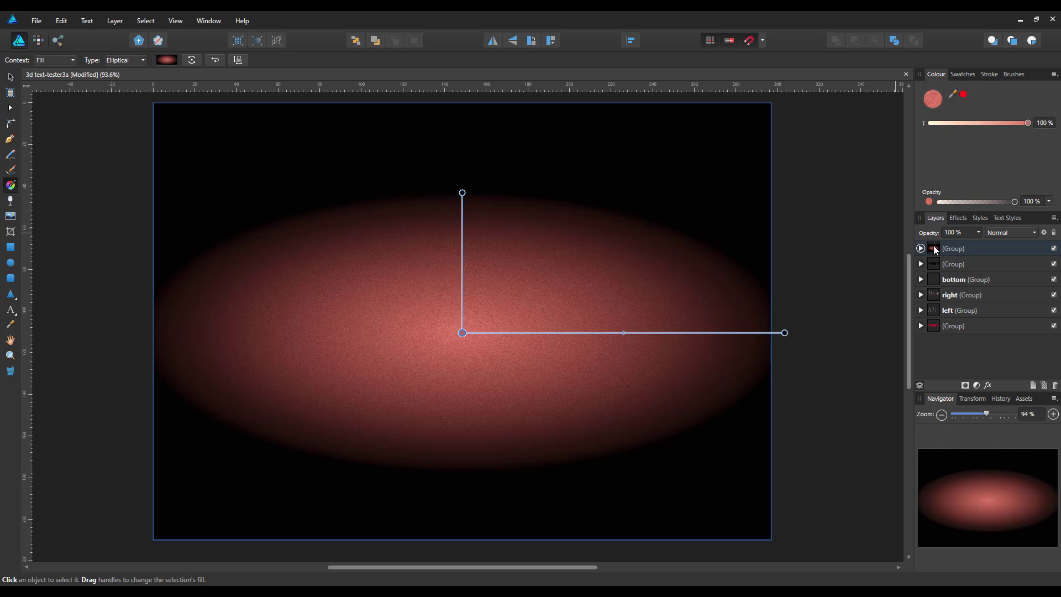
# - Send the gradient's group to the bottom of the layer stack and make the ellipse flatter, wider past the right page edge, and slightly higher
pyautogui.moveTo(935, 250); pyautogui.dragTo(935, 341)
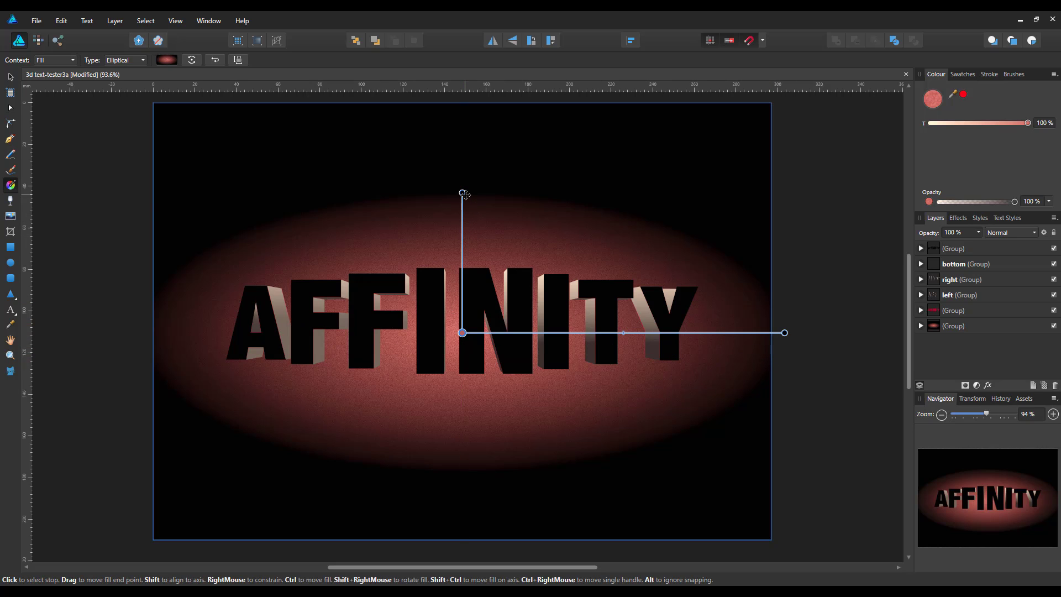
pyautogui.moveTo(464, 193)
pyautogui.mouseDown()
pyautogui.moveTo(462, 241)
pyautogui.moveTo(461, 181)
pyautogui.moveTo(456, 215)
pyautogui.moveTo(461, 205)
pyautogui.mouseUp()
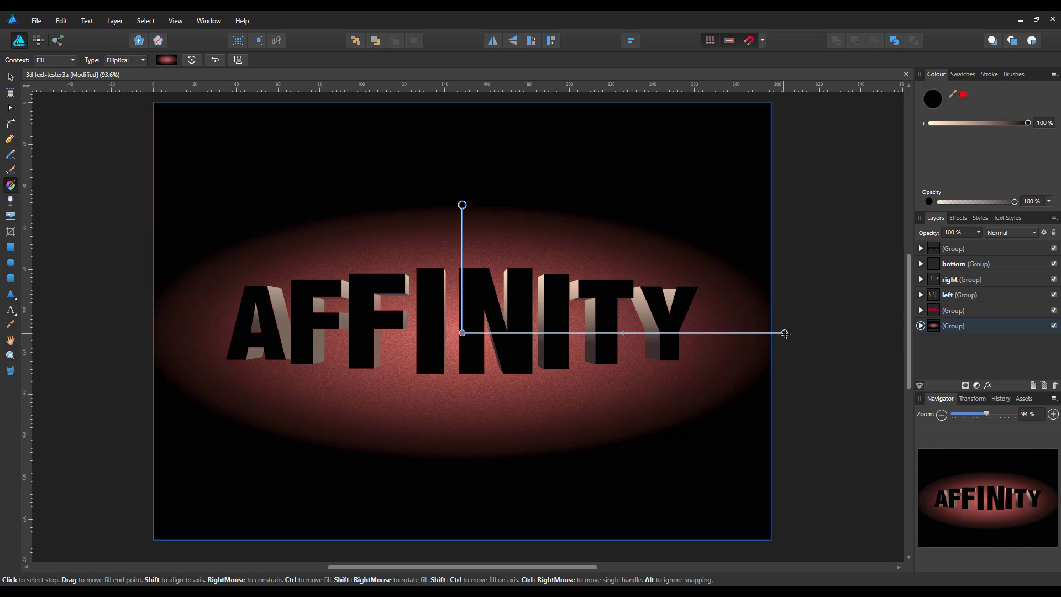
pyautogui.moveTo(787, 333); pyautogui.dragTo(880, 333)
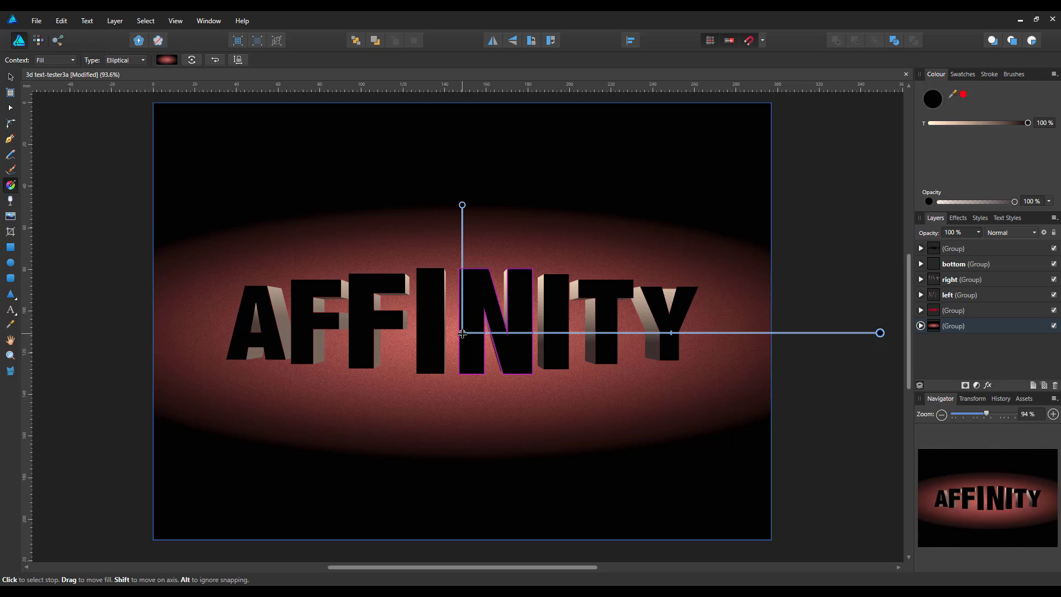
pyautogui.moveTo(463, 333); pyautogui.dragTo(463, 323)
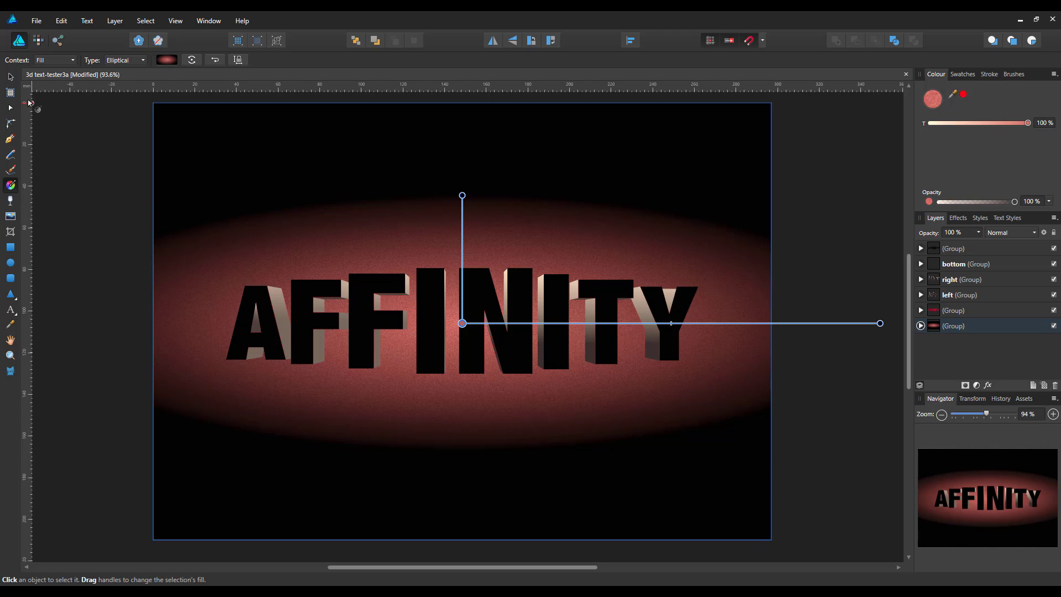
# - Place the gradient rectangle at the bottom of its group, beneath all the letter-face curves
pyautogui.click(11, 76)
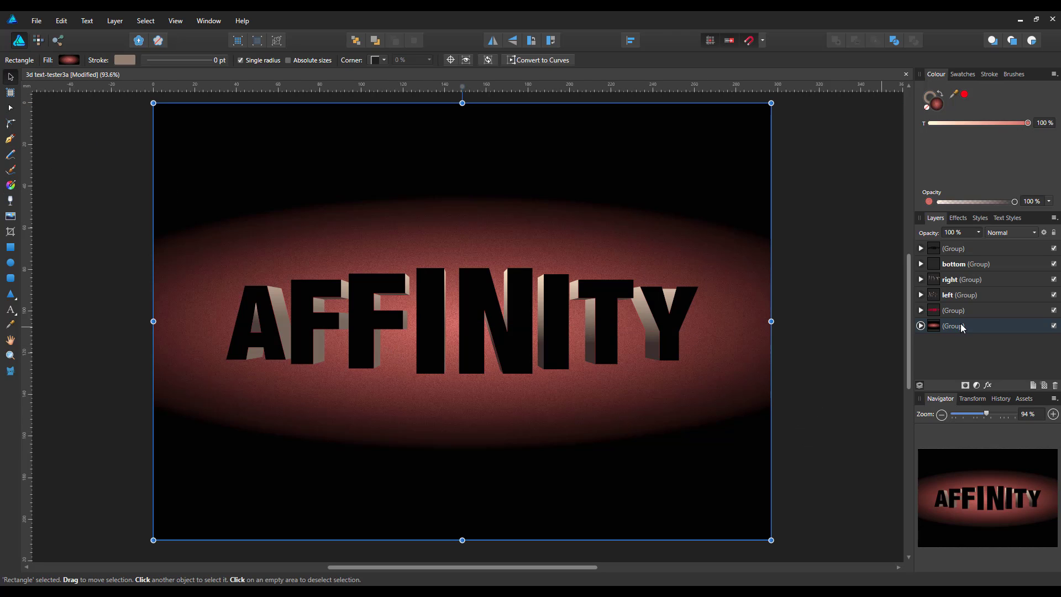
pyautogui.click(938, 327)
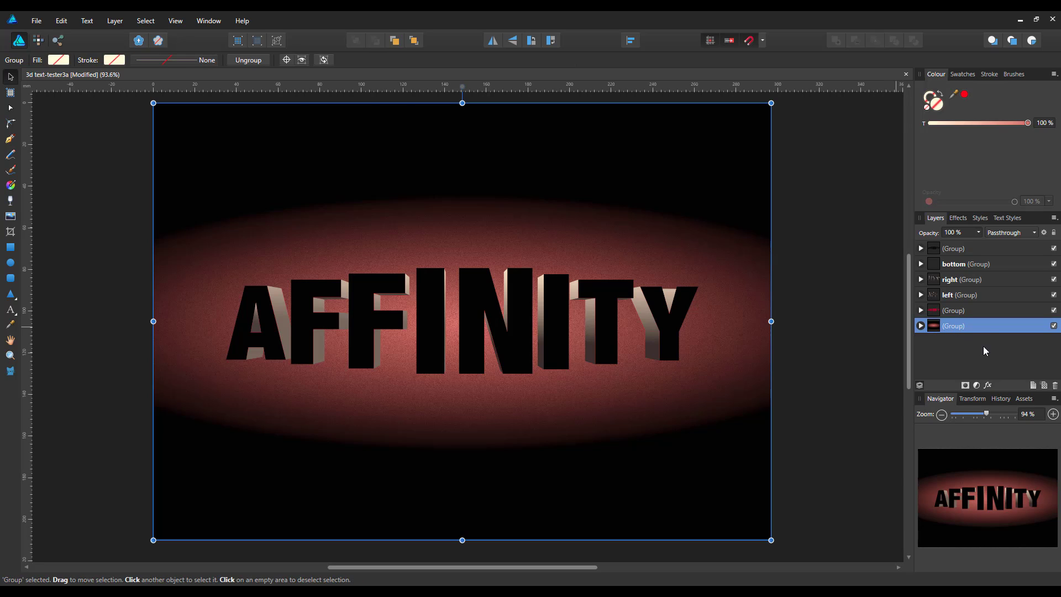
pyautogui.click(921, 326)
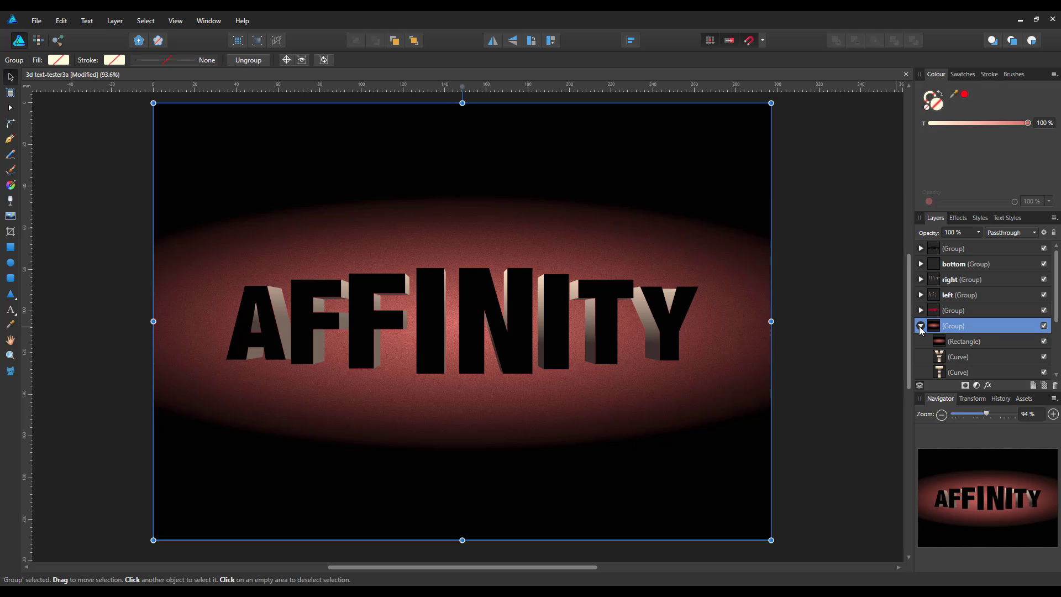
pyautogui.click(921, 327)
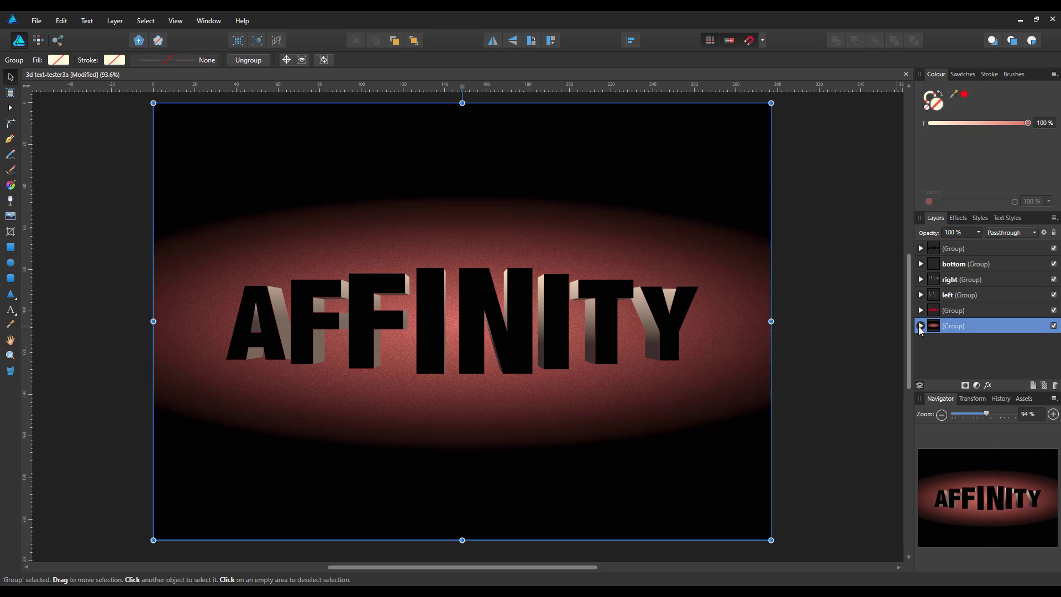
pyautogui.click(921, 326)
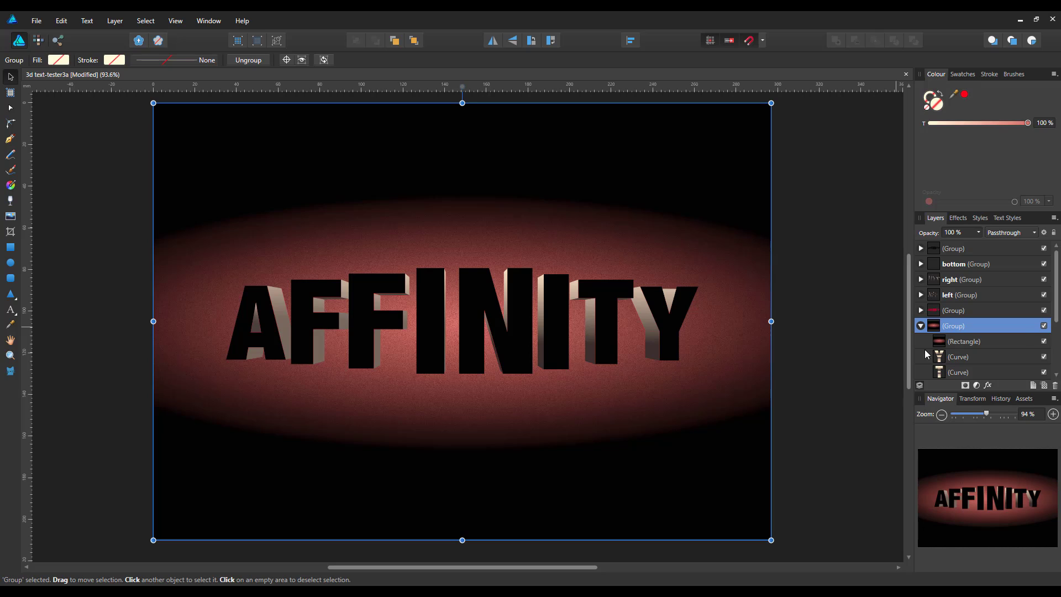
pyautogui.scroll(-3, 940, 345)
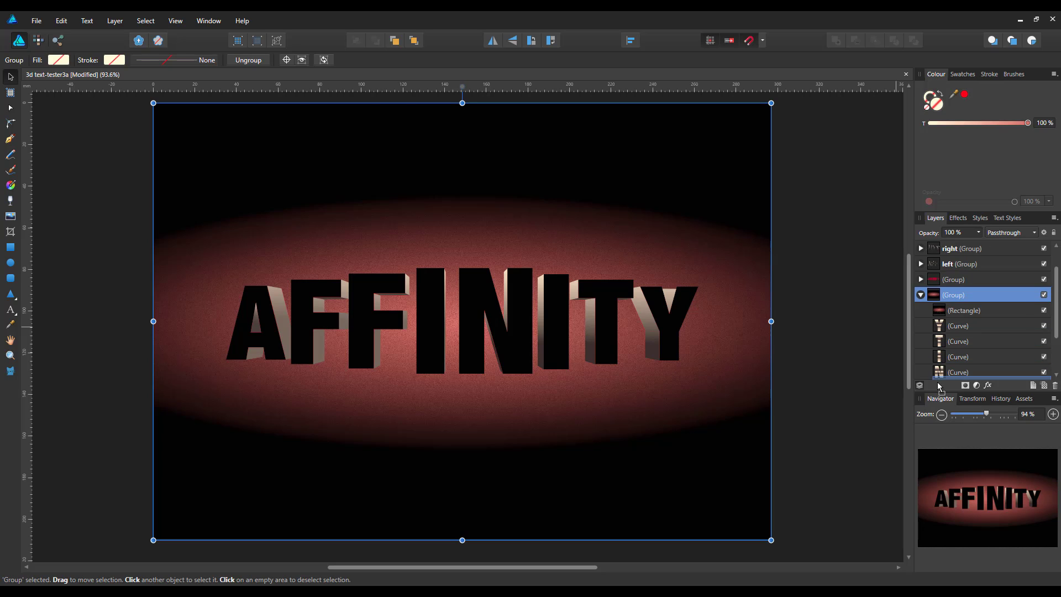
pyautogui.moveTo(938, 397)
pyautogui.mouseDown()
pyautogui.moveTo(943, 317)
pyautogui.moveTo(946, 387)
pyautogui.mouseUp()
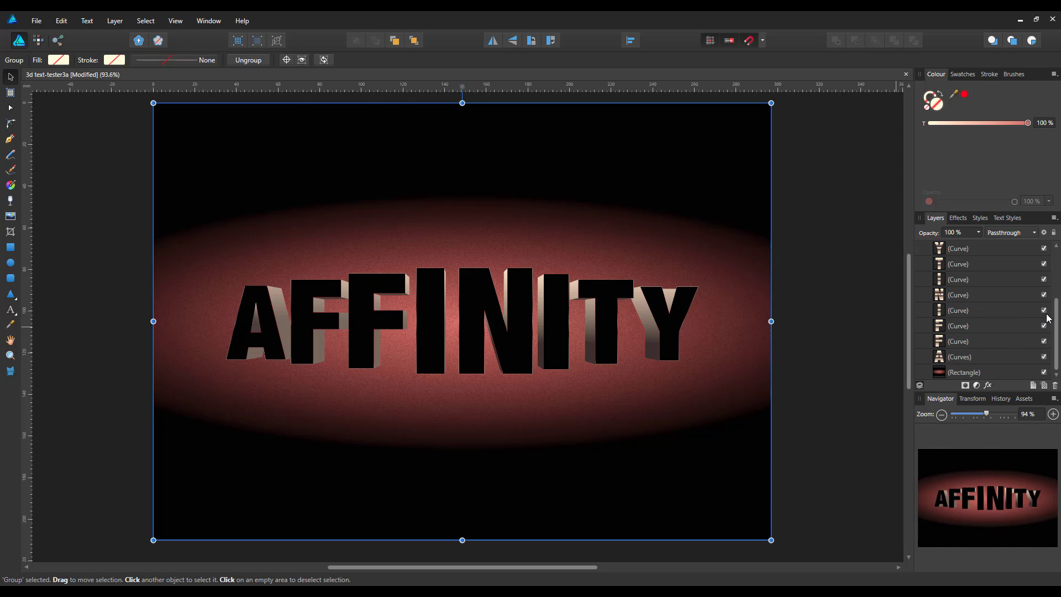
pyautogui.moveTo(1057, 310); pyautogui.dragTo(1058, 300)
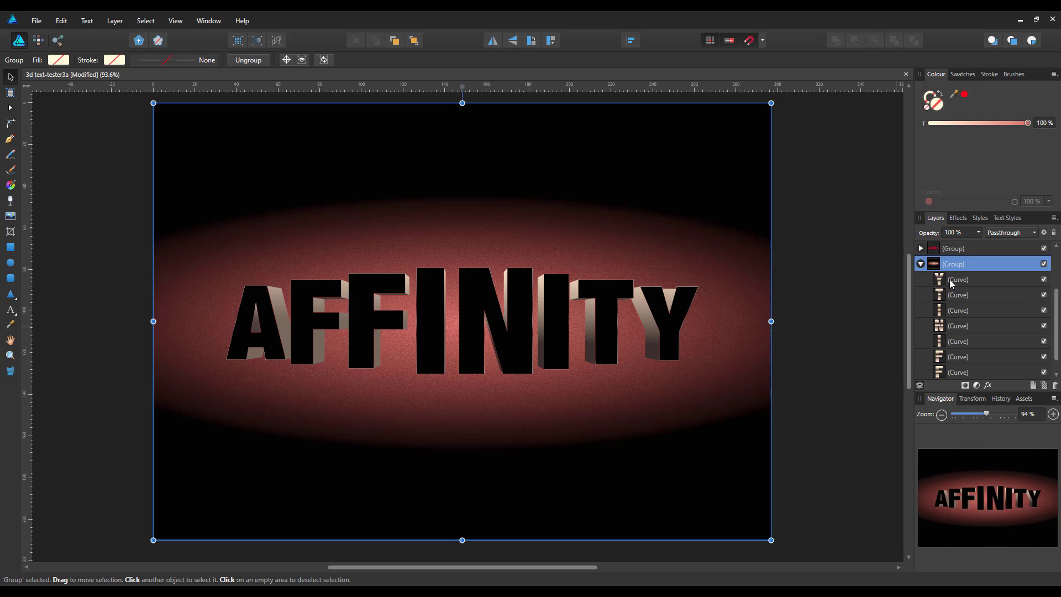
# - Bring the group with the metallic letter faces to the top of the layer stack
pyautogui.moveTo(935, 264); pyautogui.dragTo(935, 232)
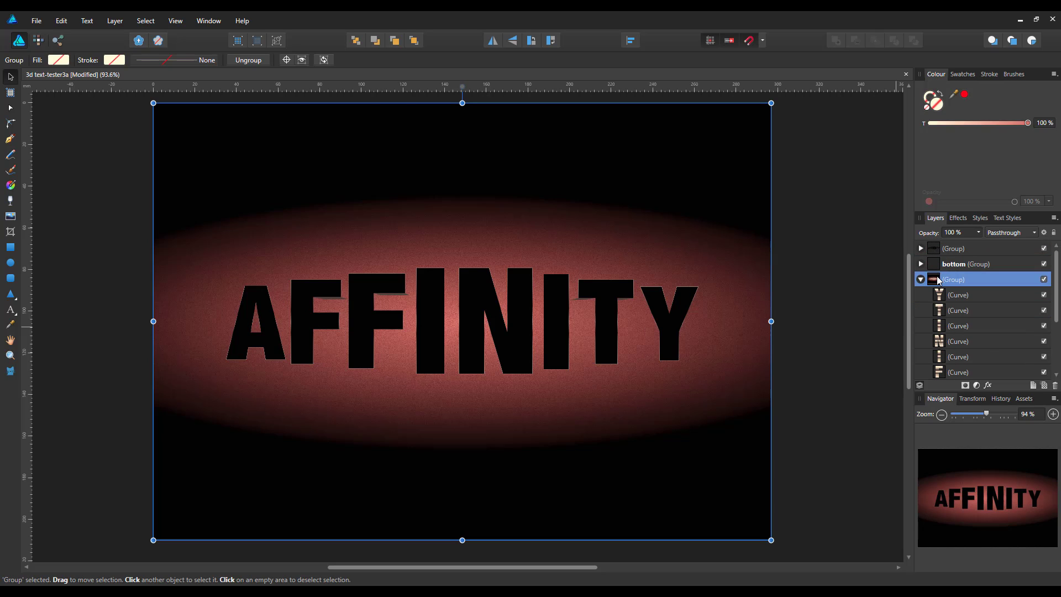
pyautogui.moveTo(938, 280); pyautogui.dragTo(934, 233)
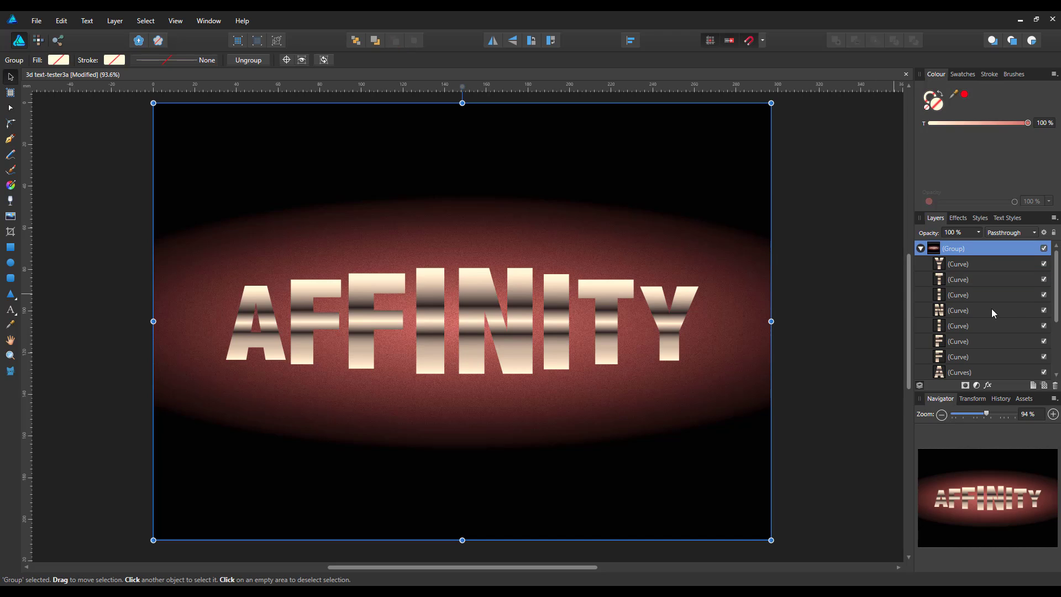
pyautogui.click(920, 249)
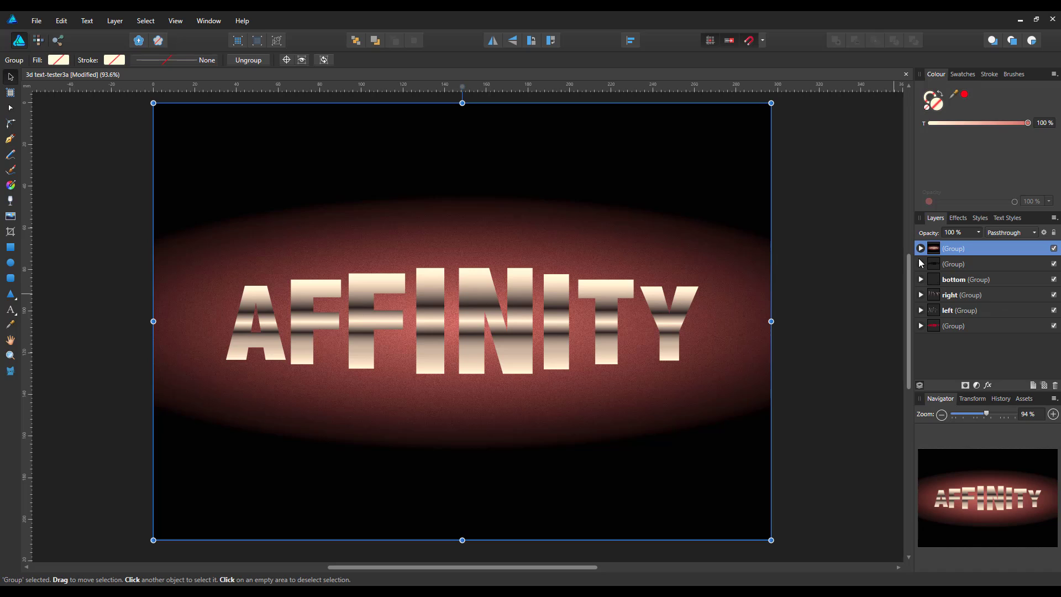
# - Take the gradient rectangle out of the letter-face group and place it at the very bottom of the layer stack
pyautogui.click(921, 249)
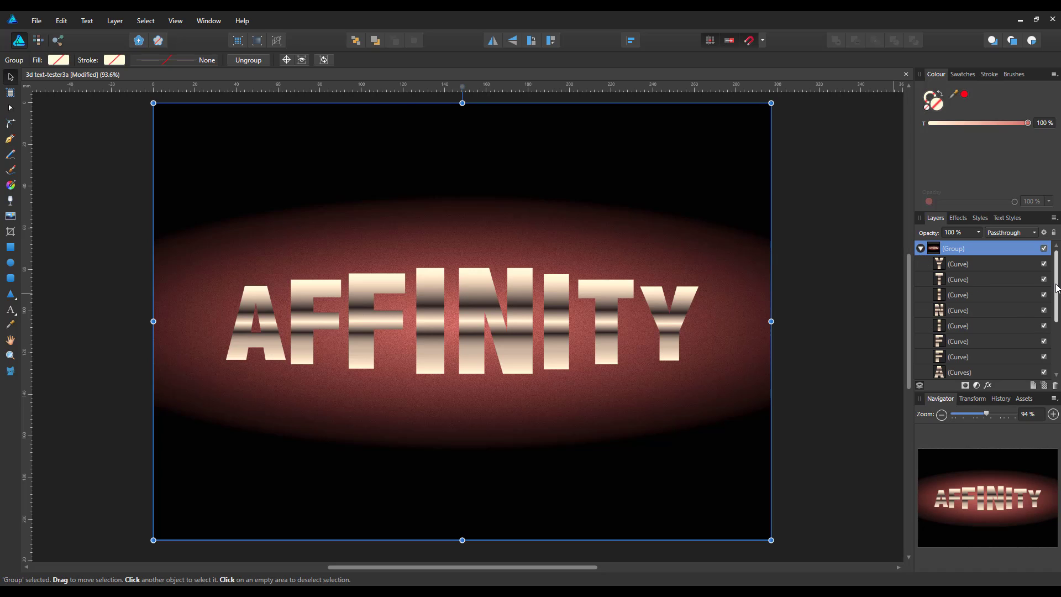
pyautogui.moveTo(1057, 288); pyautogui.dragTo(1057, 335)
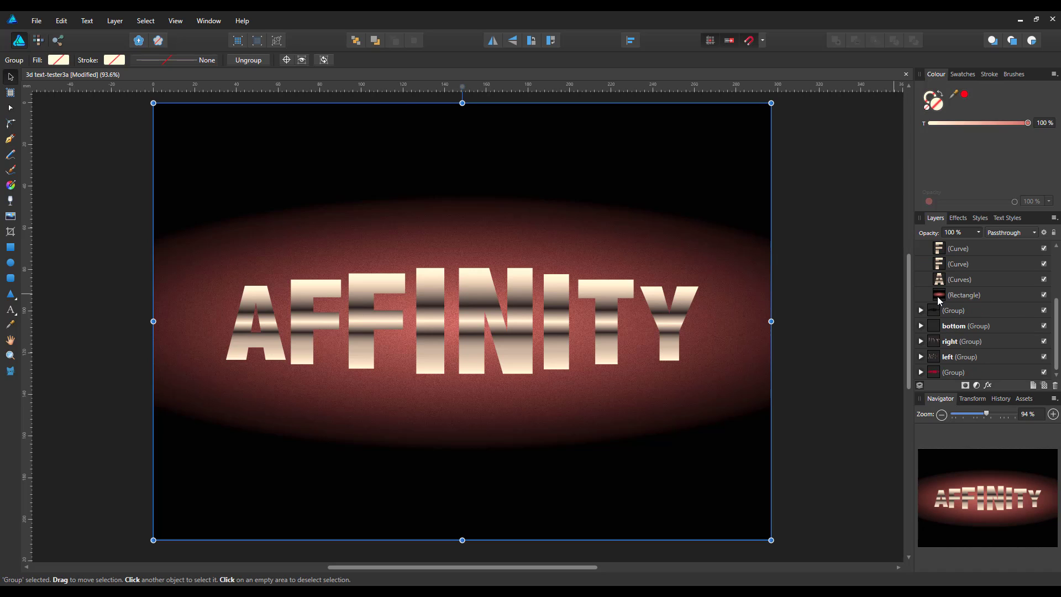
pyautogui.moveTo(939, 300); pyautogui.dragTo(939, 388)
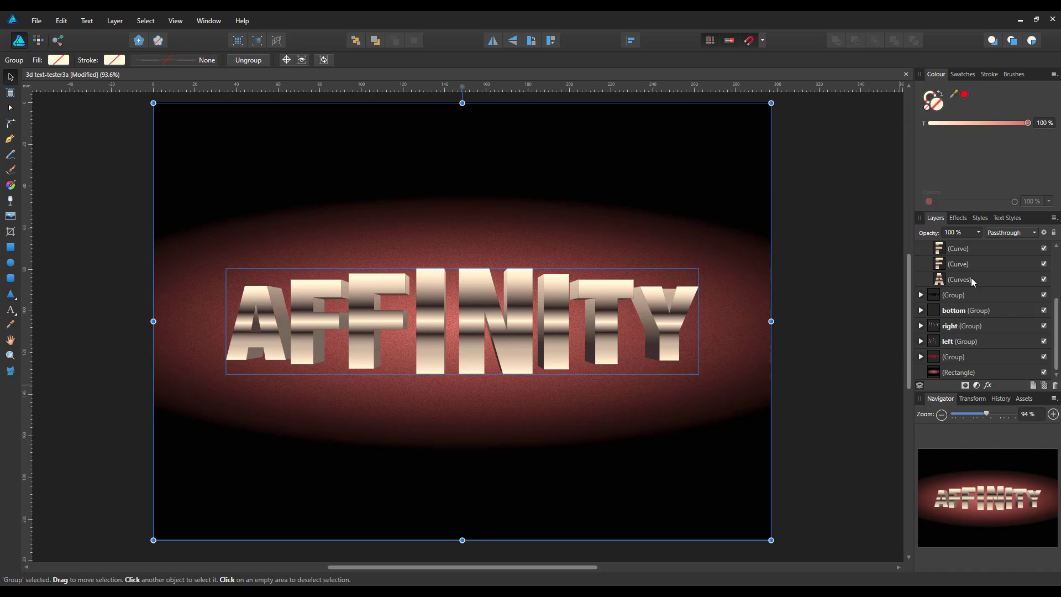
pyautogui.moveTo(1058, 314); pyautogui.dragTo(1051, 266)
pyautogui.click(921, 248)
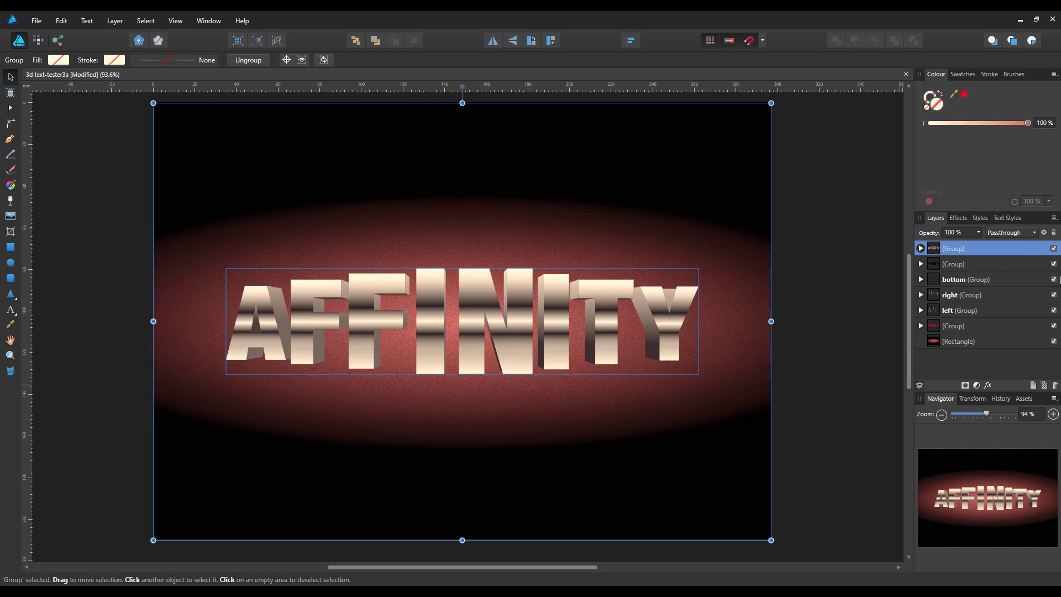
# - Add a pixel layer directly above the background rectangle and switch to pixel editing with the Paint Brush Tool
pyautogui.click(991, 342)
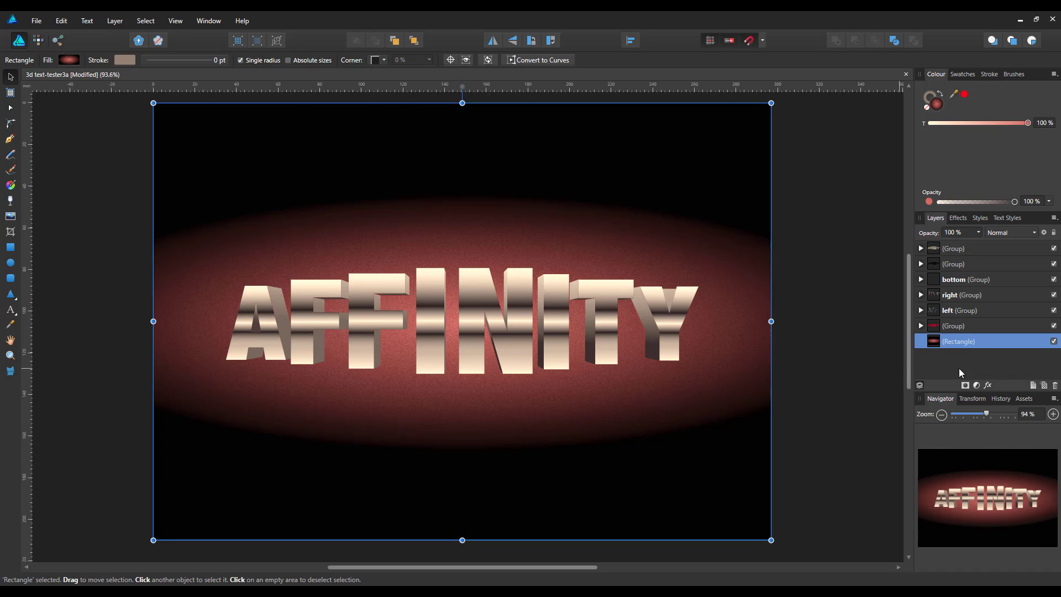
pyautogui.click(1044, 386)
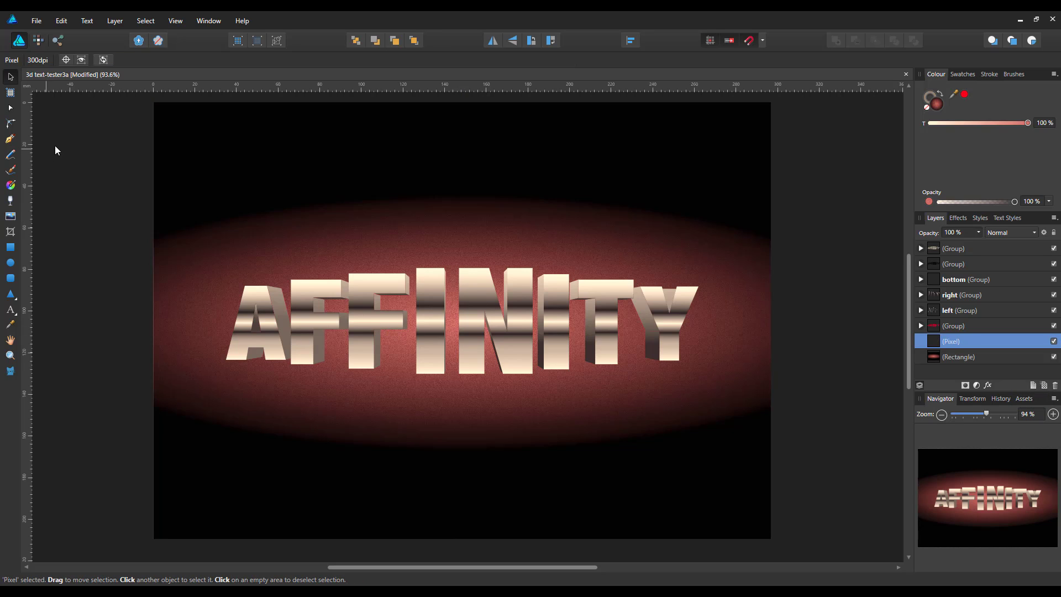
pyautogui.click(38, 42)
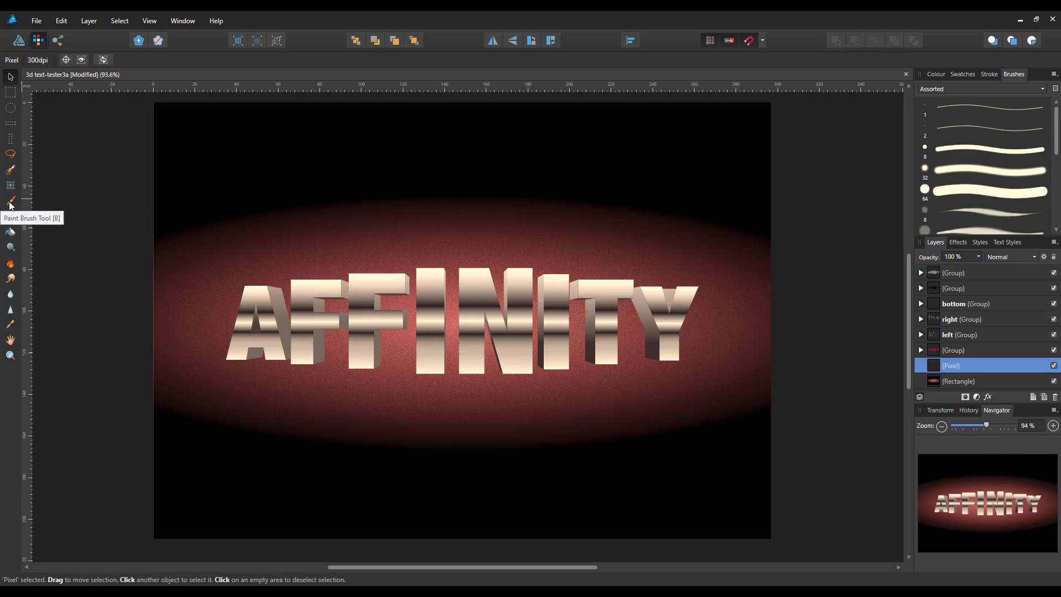
pyautogui.click(11, 203)
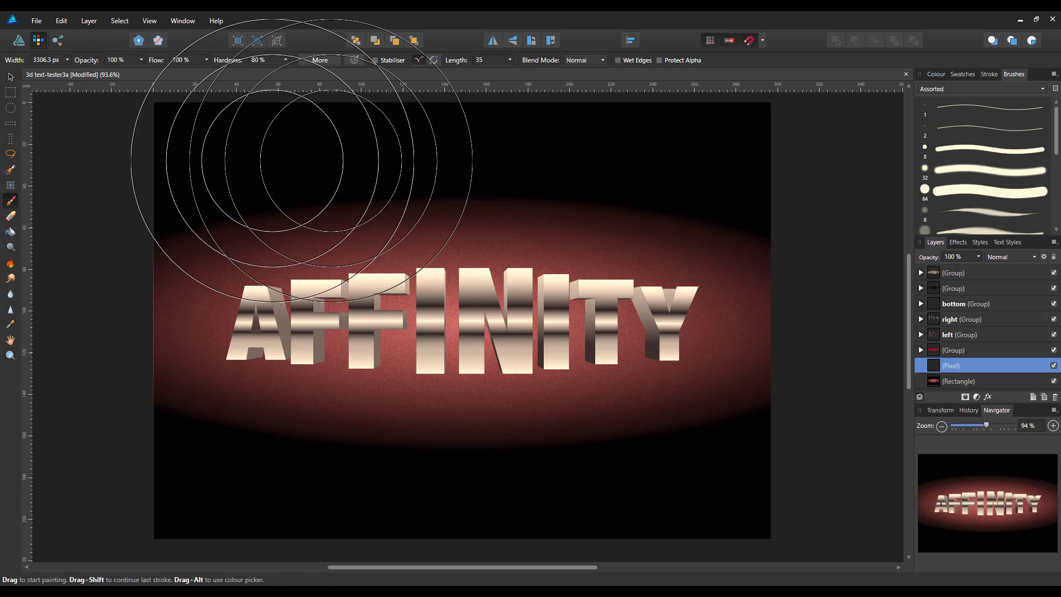
# - Compare the explosion brush sets and choose the first brush of 20 Explosion Brushes 3, undoing any test stroke
pyautogui.click(1043, 89)
pyautogui.scroll(-5, 1039, 166)
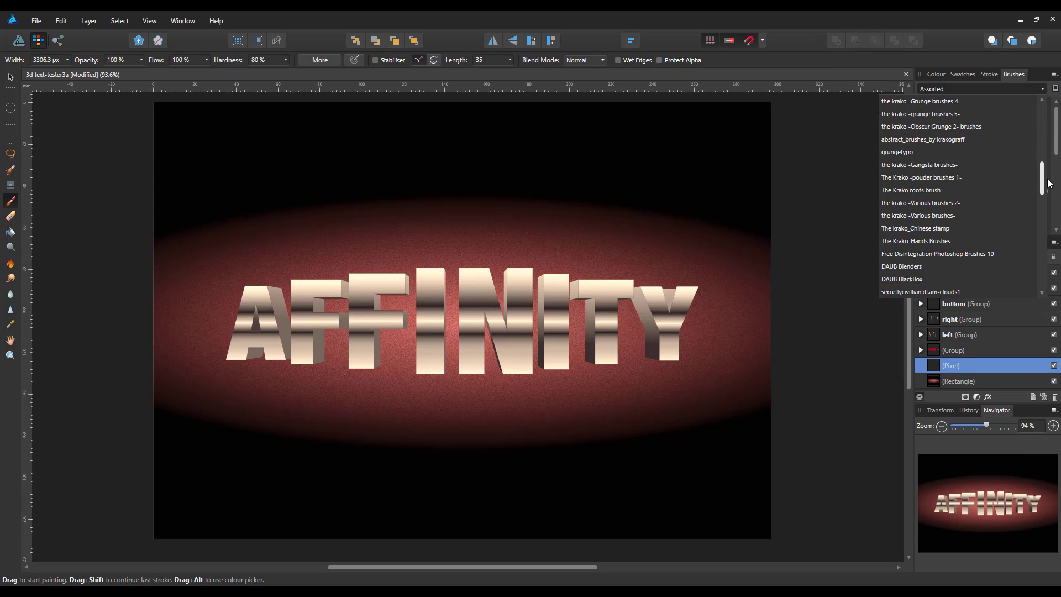
pyautogui.moveTo(1047, 181); pyautogui.dragTo(1046, 277)
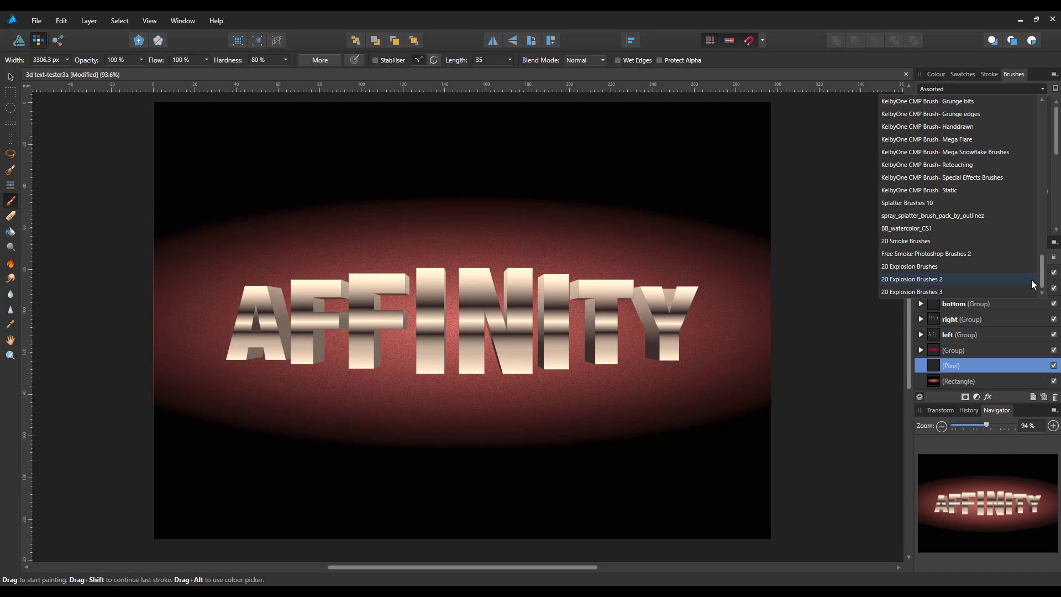
pyautogui.click(912, 268)
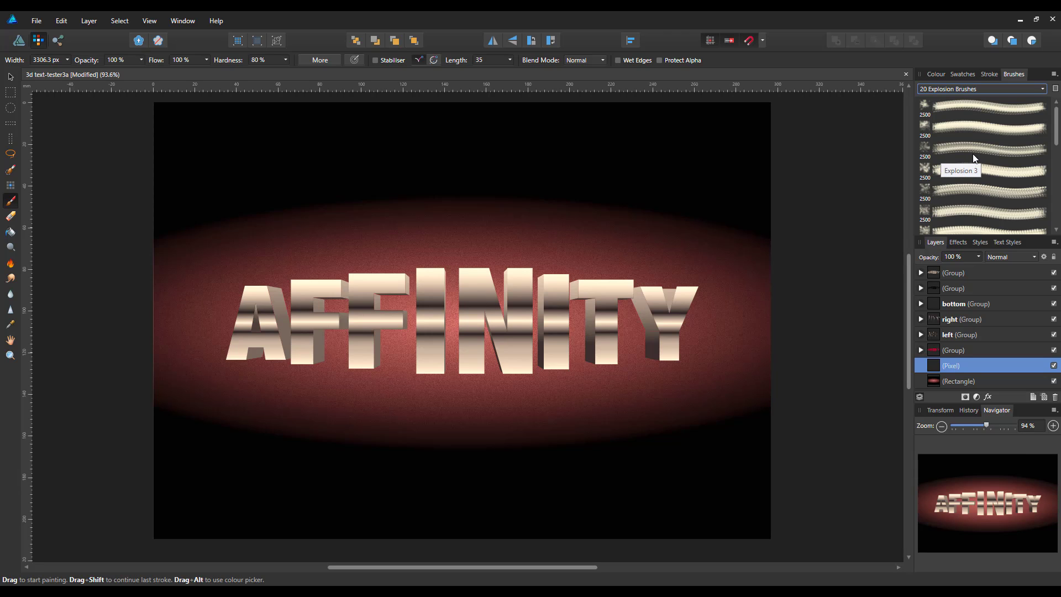
pyautogui.click(1045, 90)
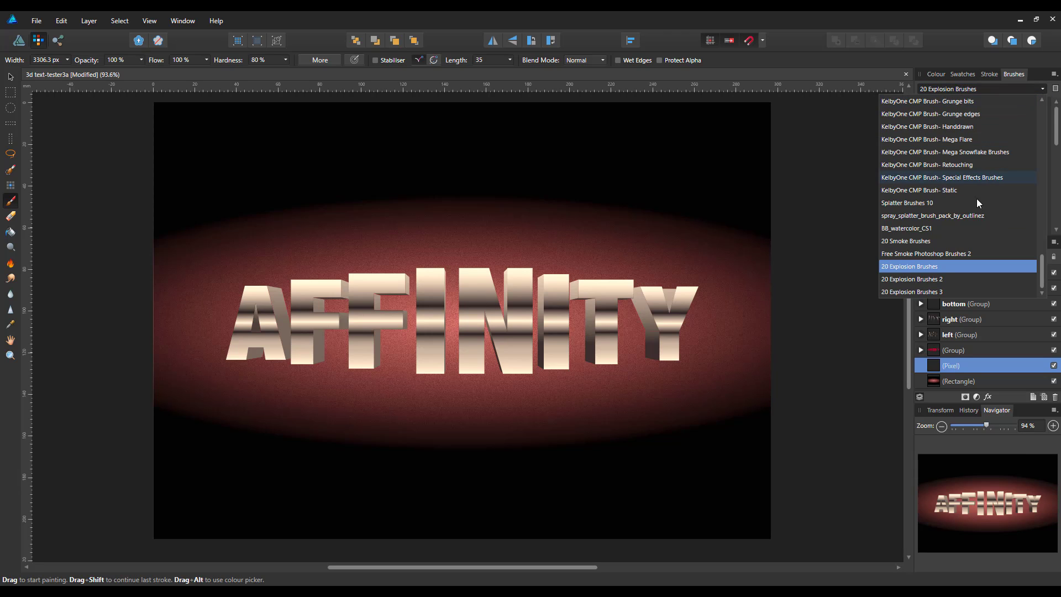
pyautogui.click(934, 275)
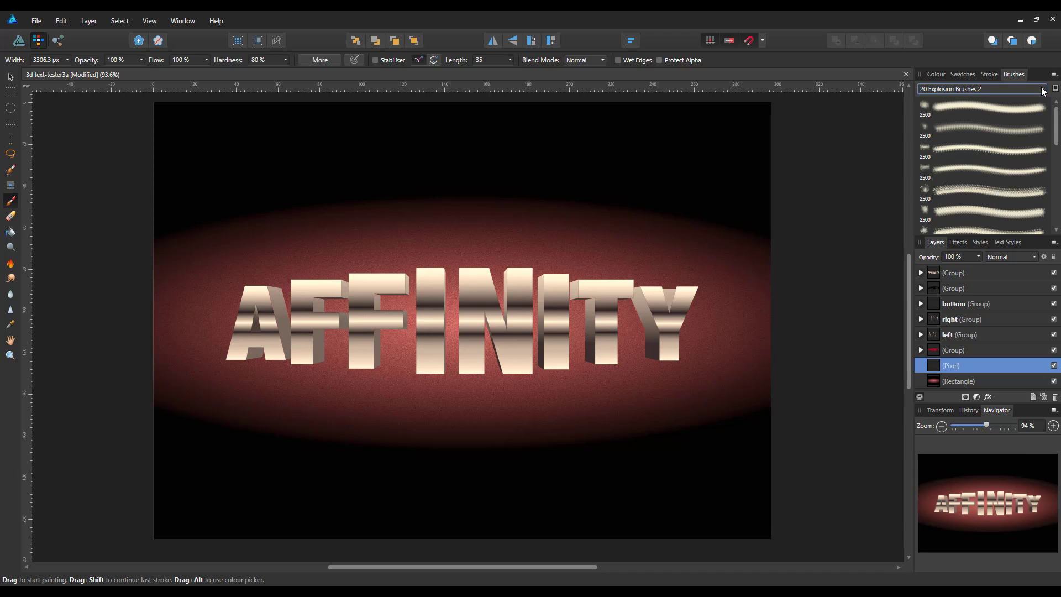
pyautogui.click(1043, 89)
pyautogui.click(926, 293)
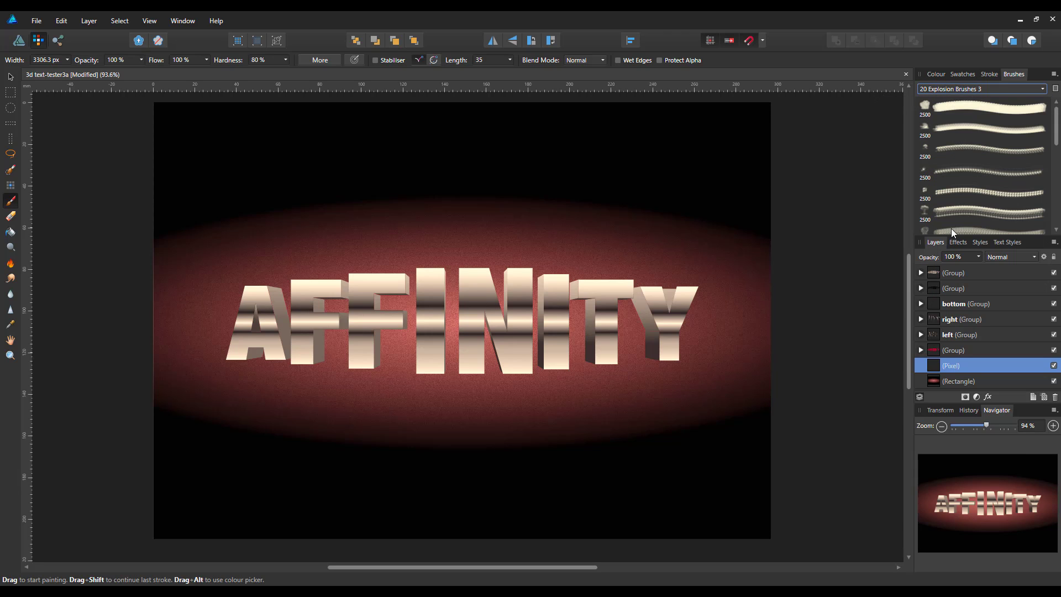
pyautogui.click(966, 109)
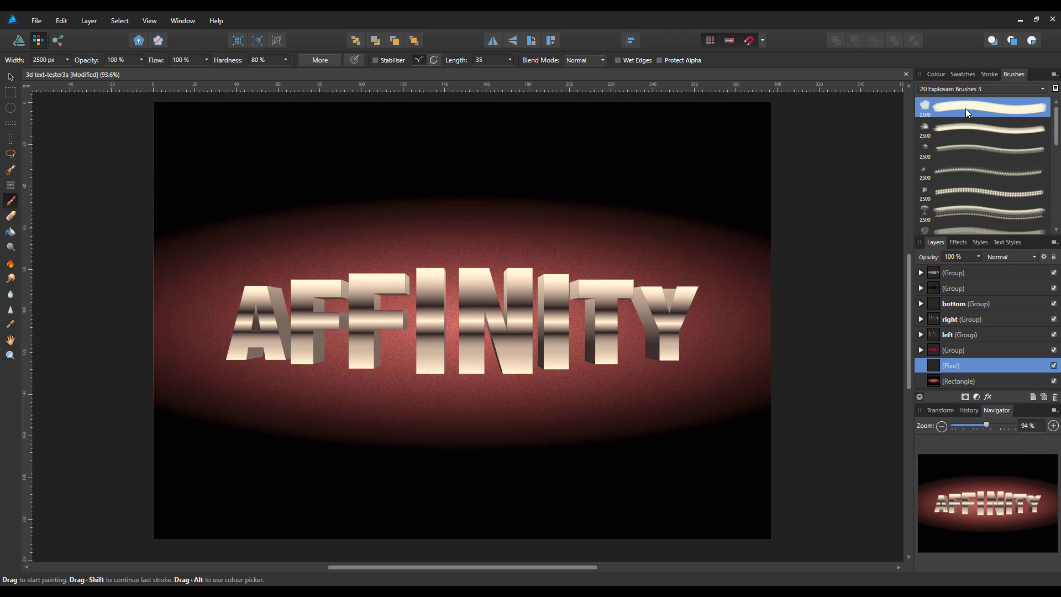
pyautogui.moveTo(907, 348)
pyautogui.mouseDown()
pyautogui.moveTo(783, 339)
pyautogui.moveTo(681, 357)
pyautogui.mouseUp()
pyautogui.hotkey('ctrl', 'z')
# - Set the brush colour to a saturated orange, hex D5480A, by picking a new hue and shade
pyautogui.click(938, 74)
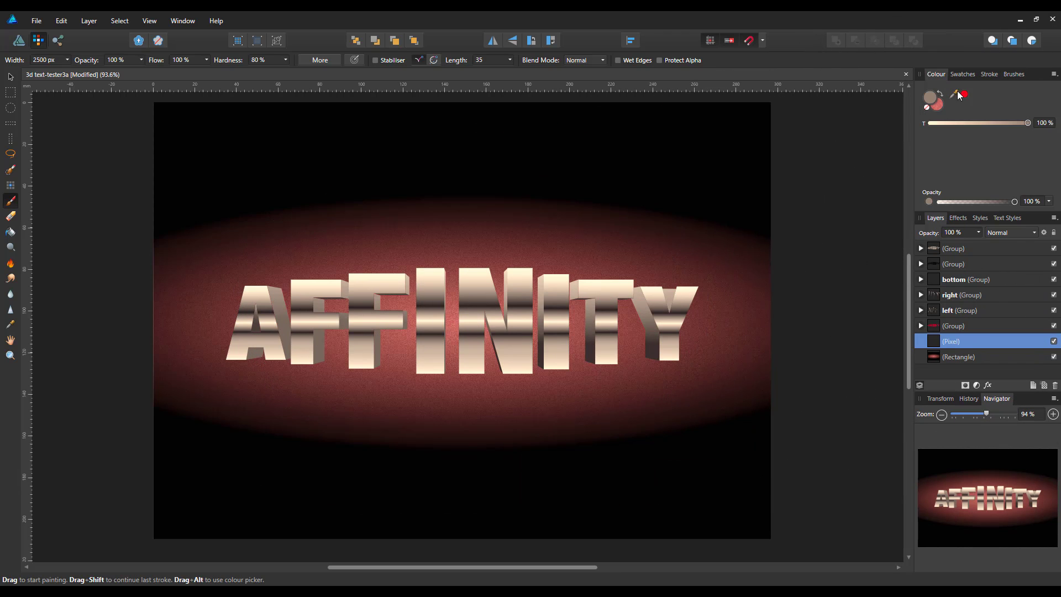
pyautogui.doubleClick(930, 100)
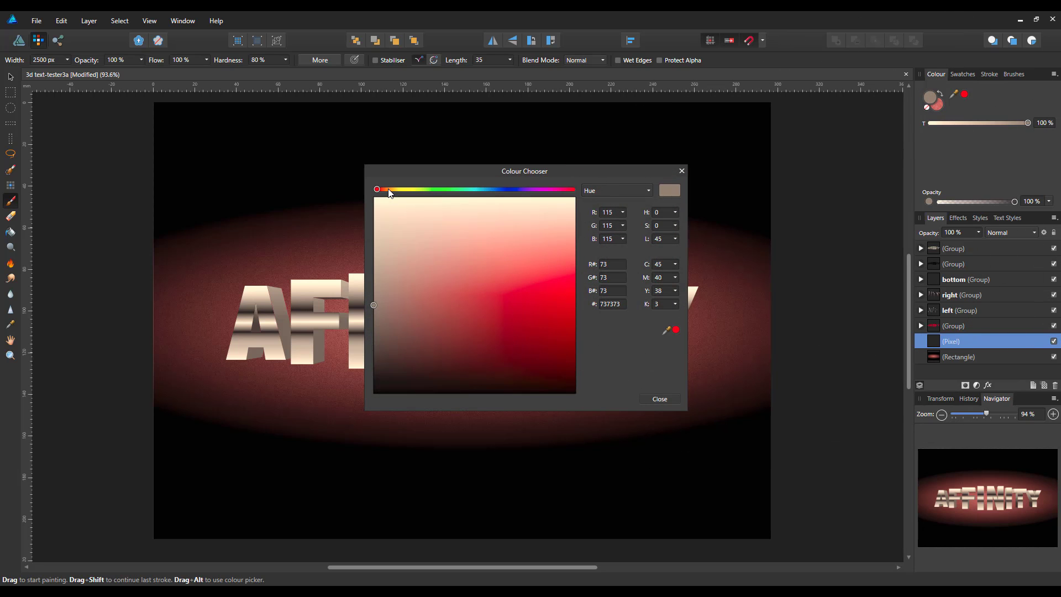
pyautogui.moveTo(389, 193); pyautogui.dragTo(390, 194)
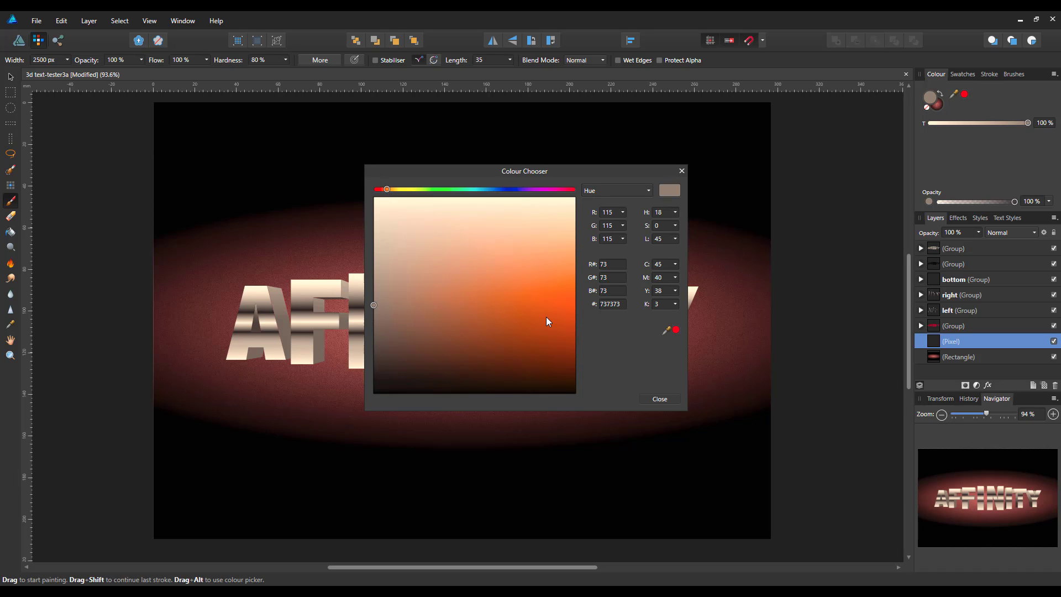
pyautogui.moveTo(546, 317); pyautogui.dragTo(556, 307)
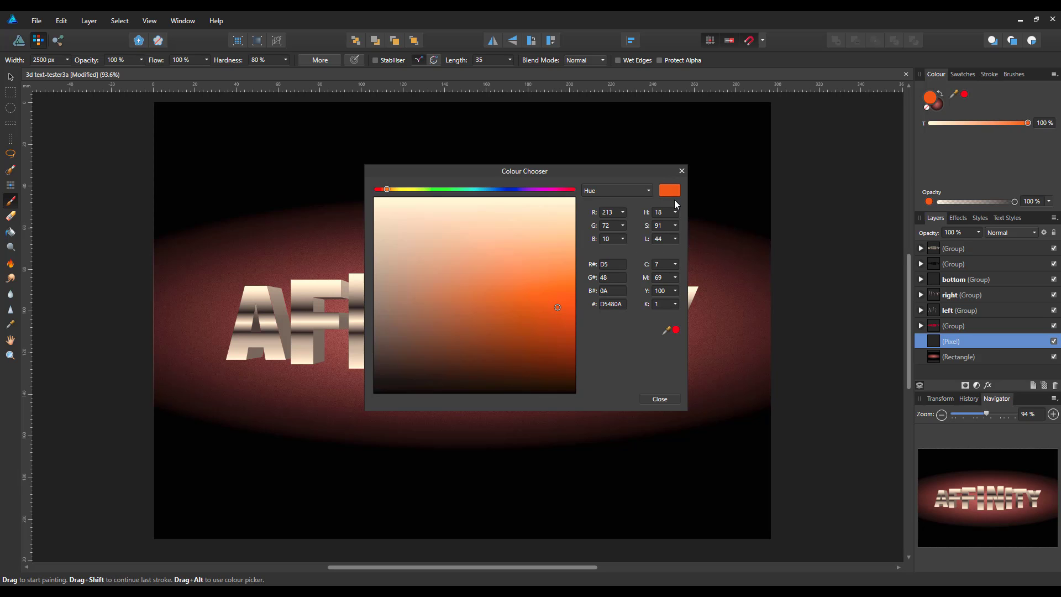
pyautogui.click(660, 399)
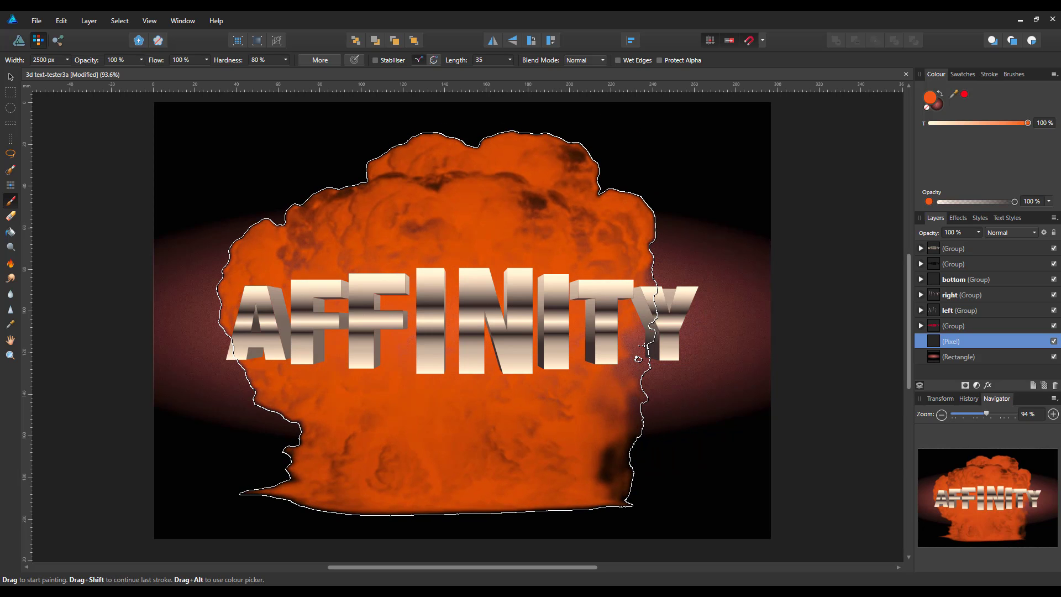
# - Enlarge the explosion brush to about 3802 px and stamp one orange explosion centred behind the lettering, undoing any extra stamps
pyautogui.press(']')
pyautogui.press(']')
pyautogui.press(']')
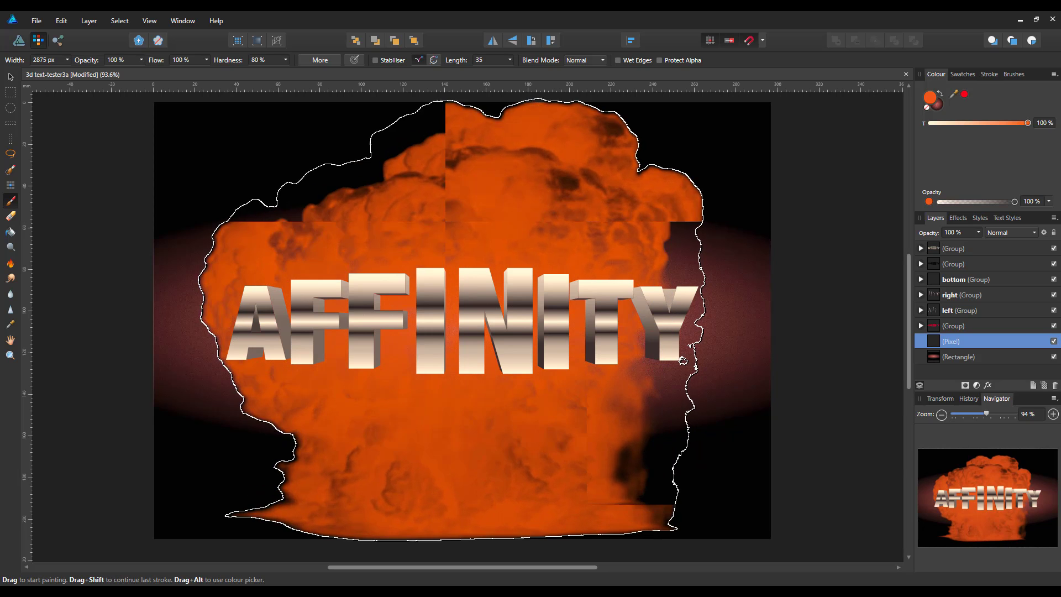
pyautogui.click(452, 318)
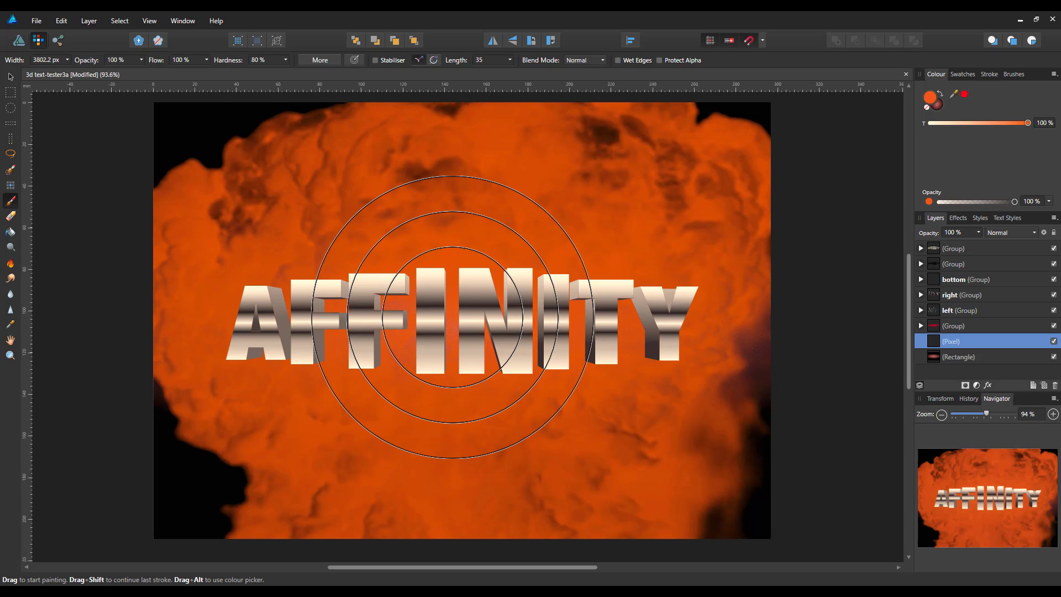
pyautogui.hotkey('ctrl', 'z')
pyautogui.click(452, 317)
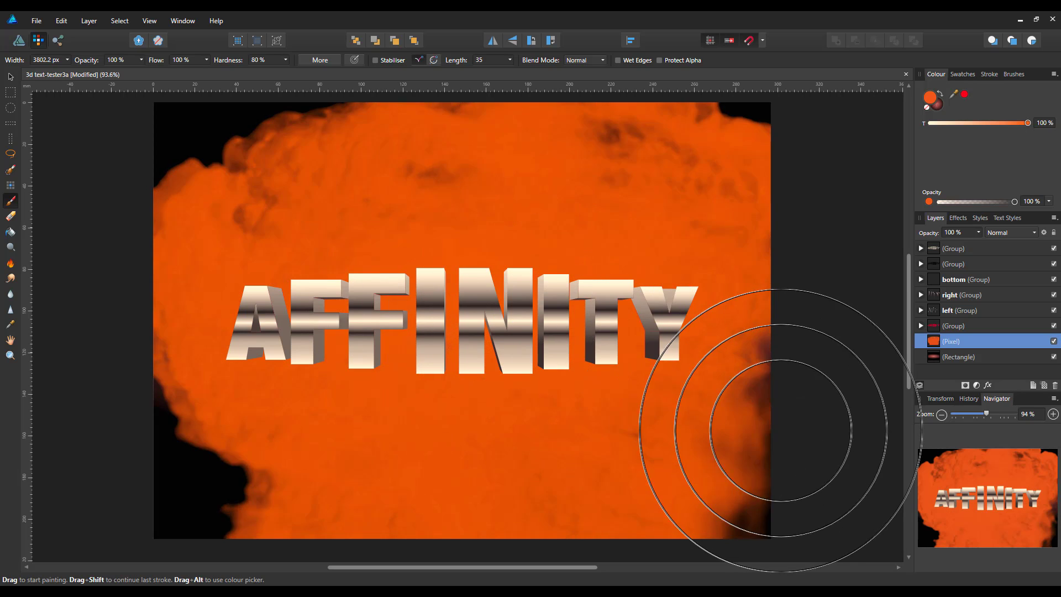
pyautogui.click(781, 430)
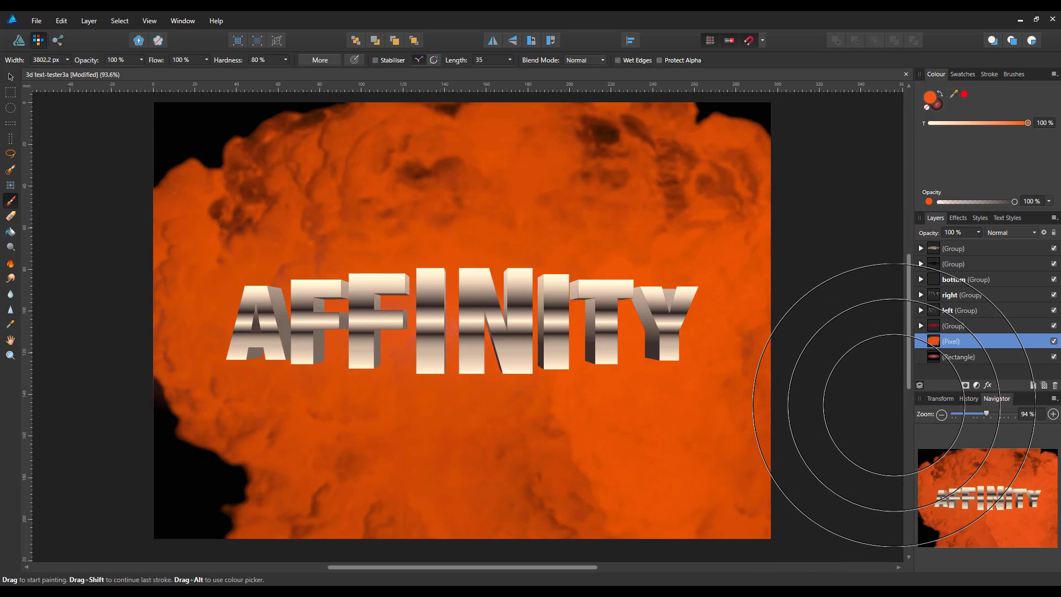
# - Squash the explosion layer from its upper and lower edges into a wide band behind the letters and set its blend mode to Colour Dodge
pyautogui.click(11, 76)
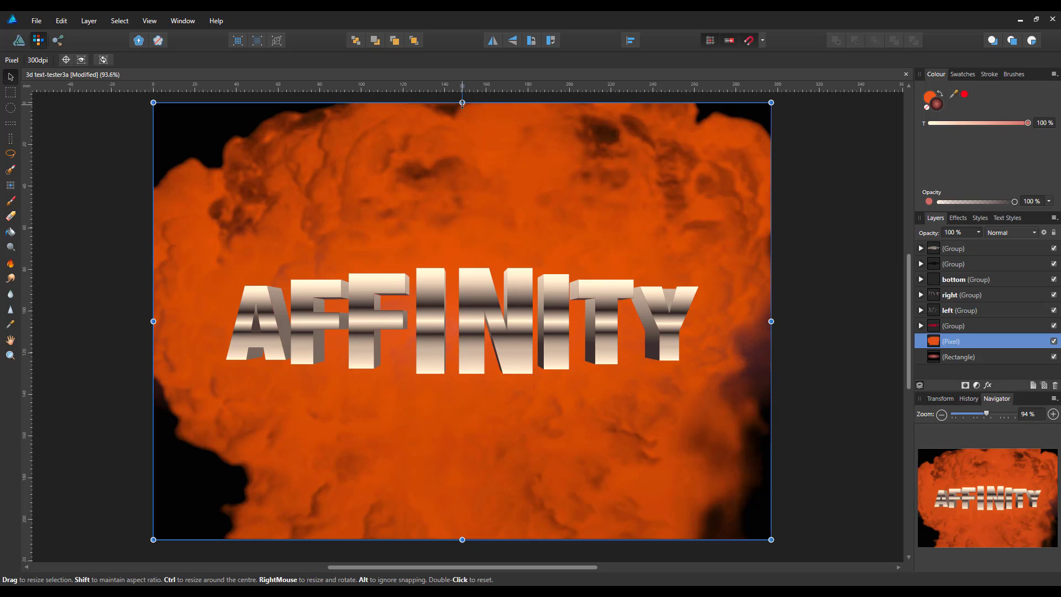
pyautogui.moveTo(463, 104); pyautogui.dragTo(460, 190)
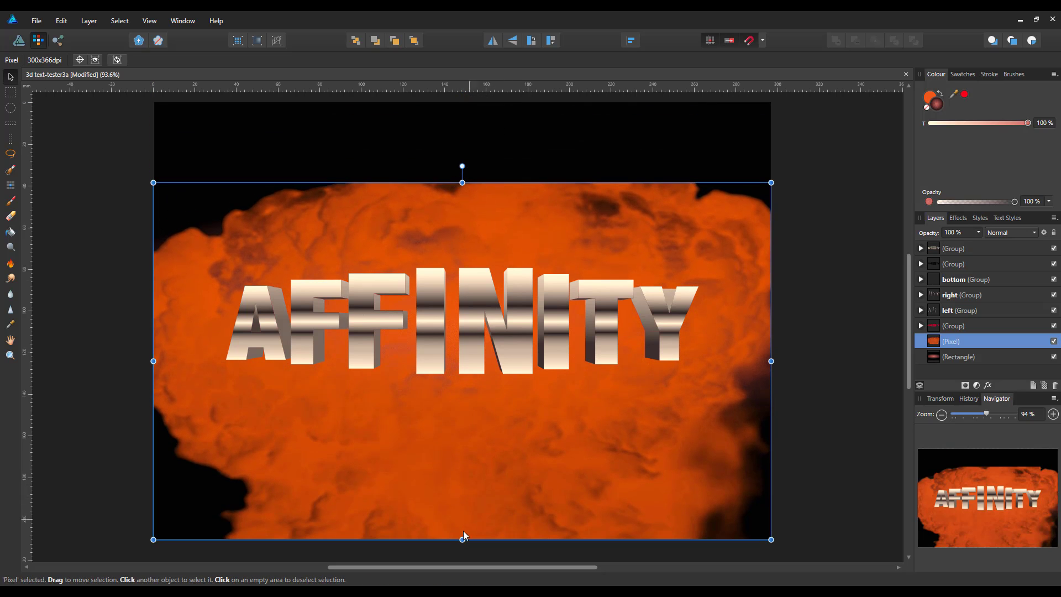
pyautogui.moveTo(463, 539); pyautogui.dragTo(456, 423)
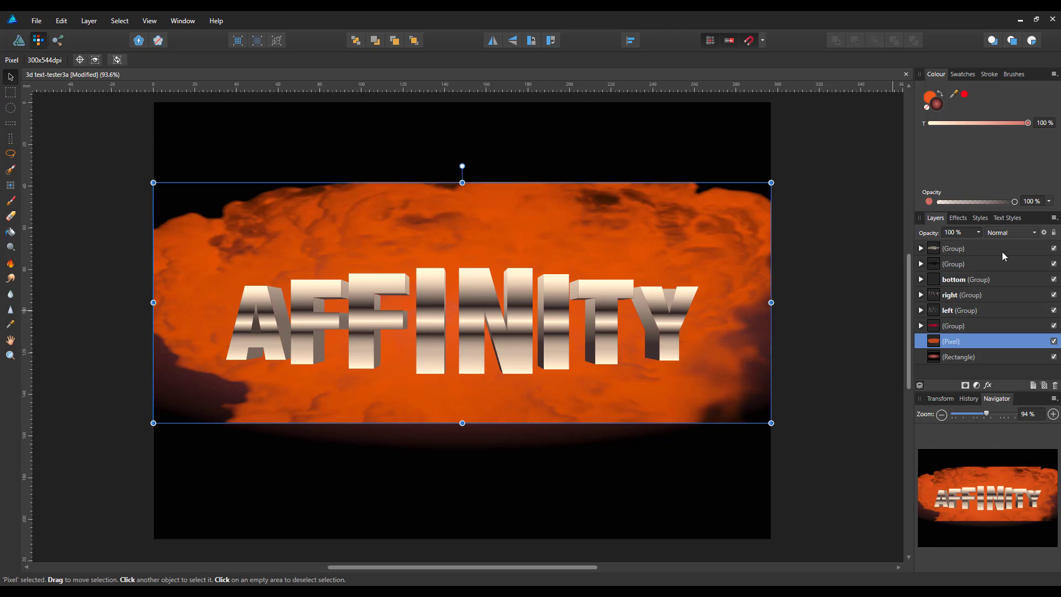
pyautogui.click(1034, 235)
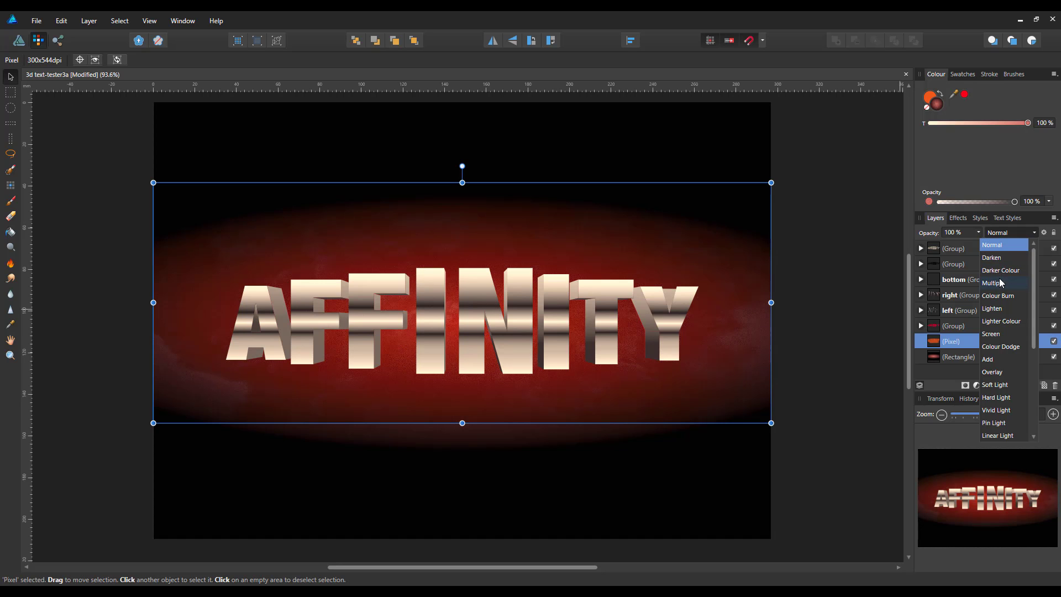
pyautogui.click(1001, 350)
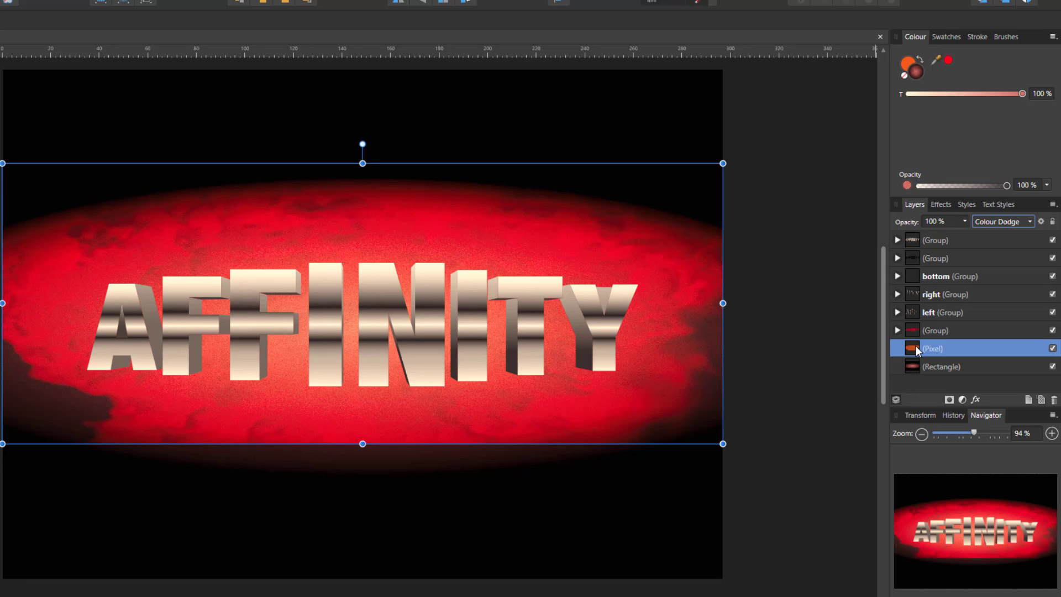
# - Move the explosion pixel layer up the stack to sit directly above the "bottom" group so it tints the letter sides
pyautogui.moveTo(914, 349); pyautogui.dragTo(912, 304)
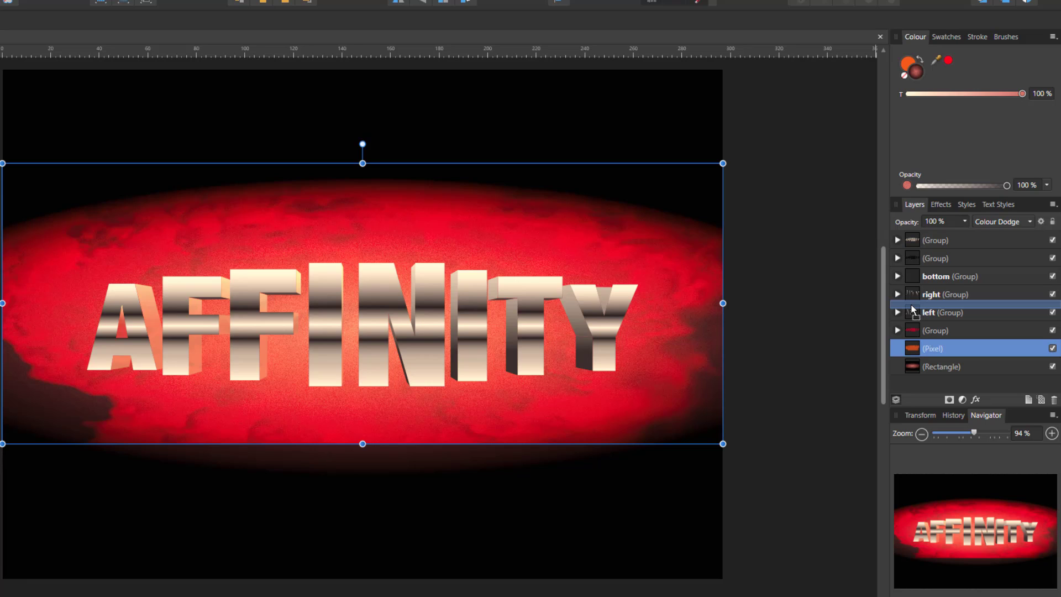
pyautogui.moveTo(913, 309); pyautogui.dragTo(914, 297)
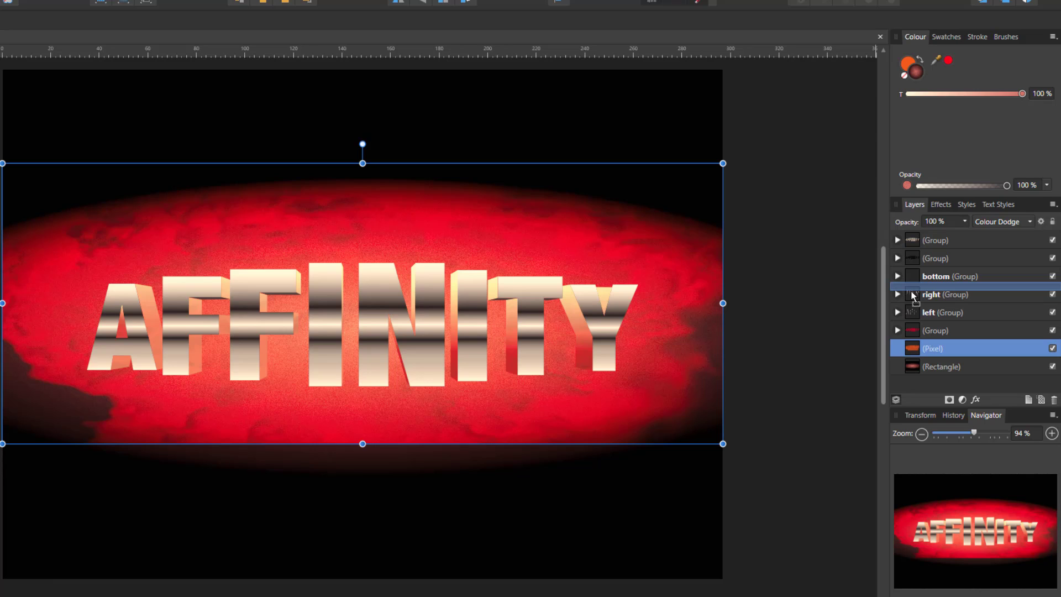
pyautogui.moveTo(913, 297); pyautogui.dragTo(913, 279)
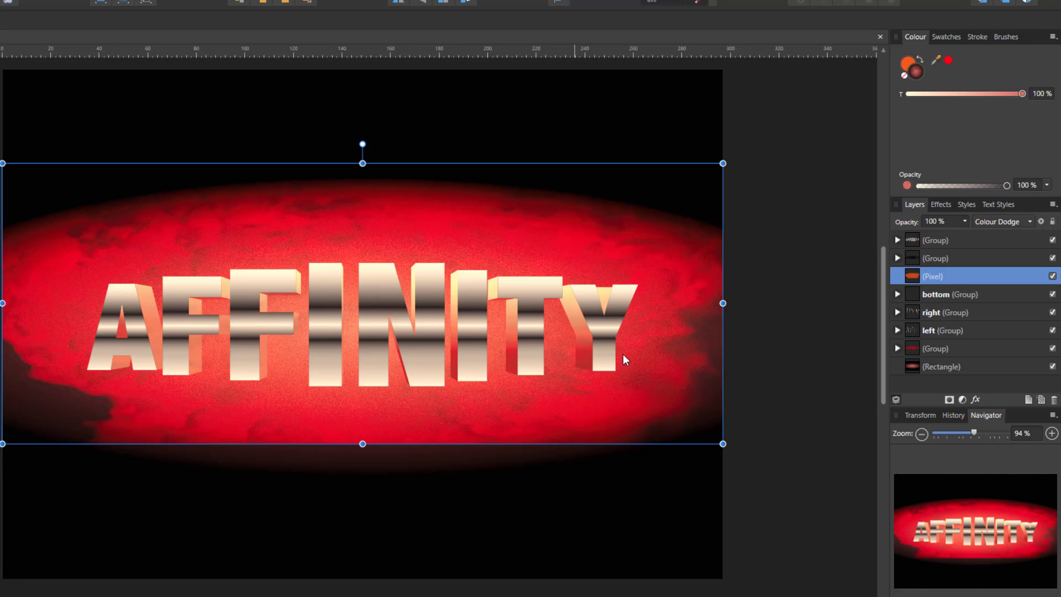
# - Change the explosion layer's blend mode to Hard Light, lower its opacity to 59 %, and select the topmost letter-face group
pyautogui.click(1030, 221)
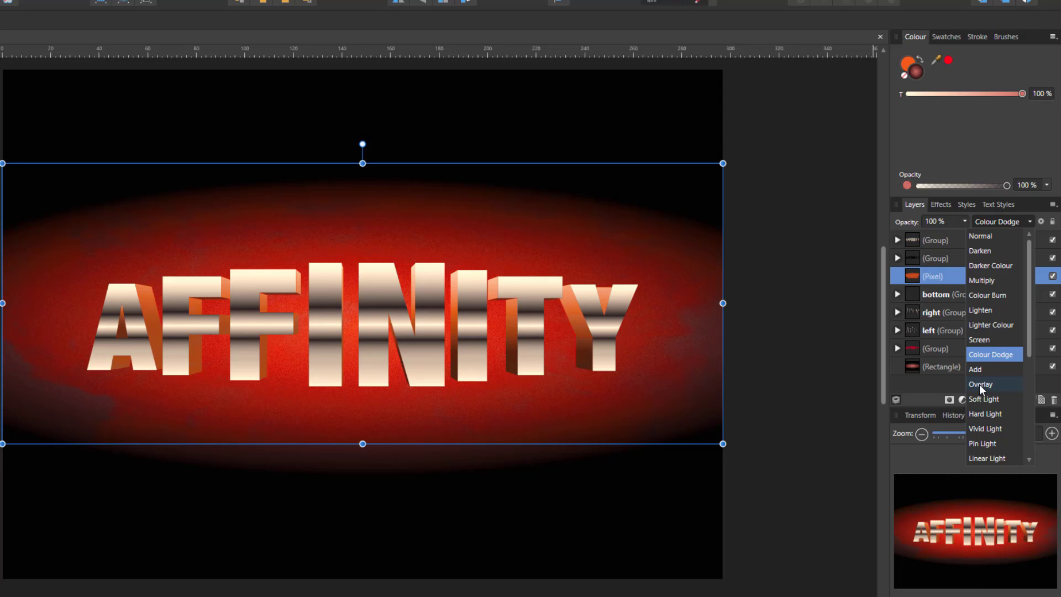
pyautogui.click(987, 415)
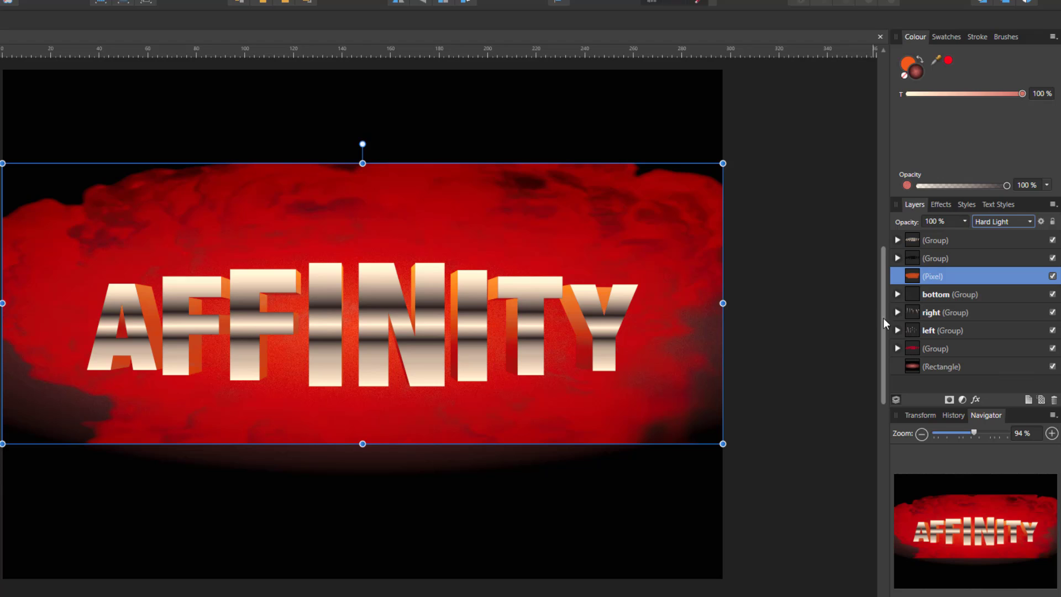
pyautogui.click(964, 221)
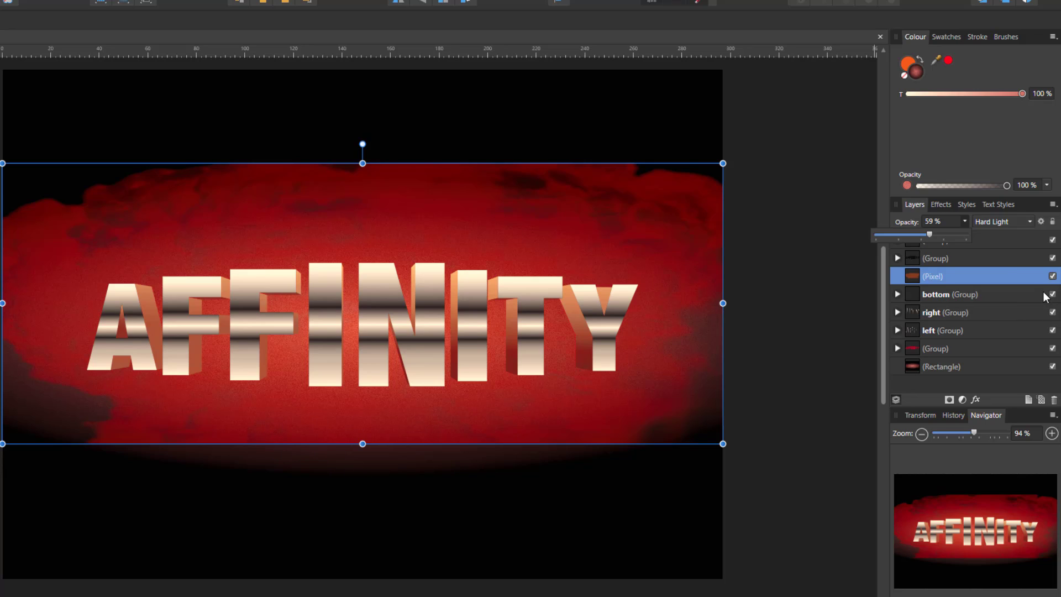
pyautogui.click(1001, 237)
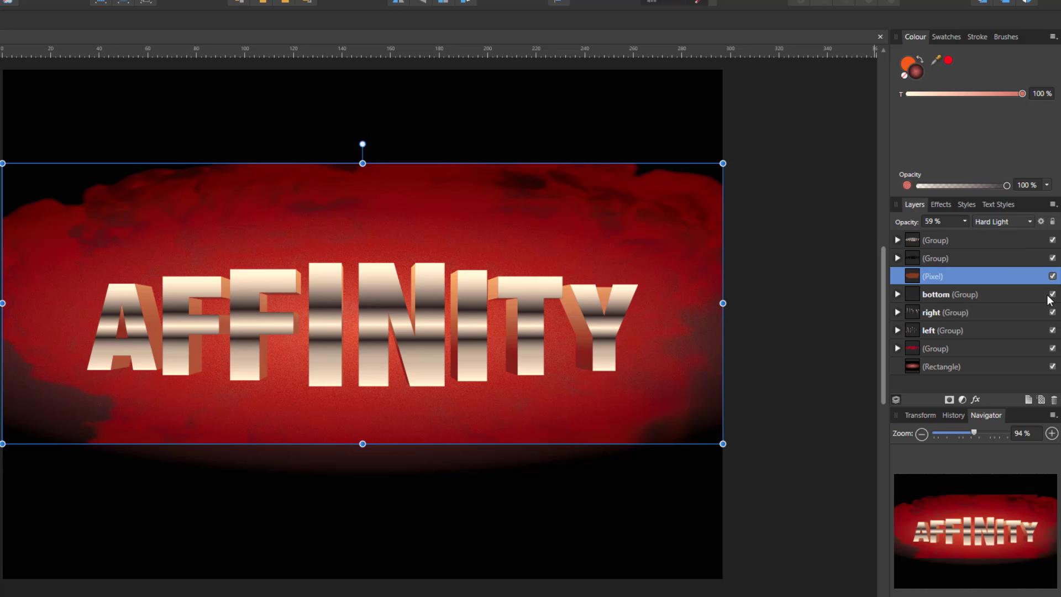
pyautogui.click(994, 241)
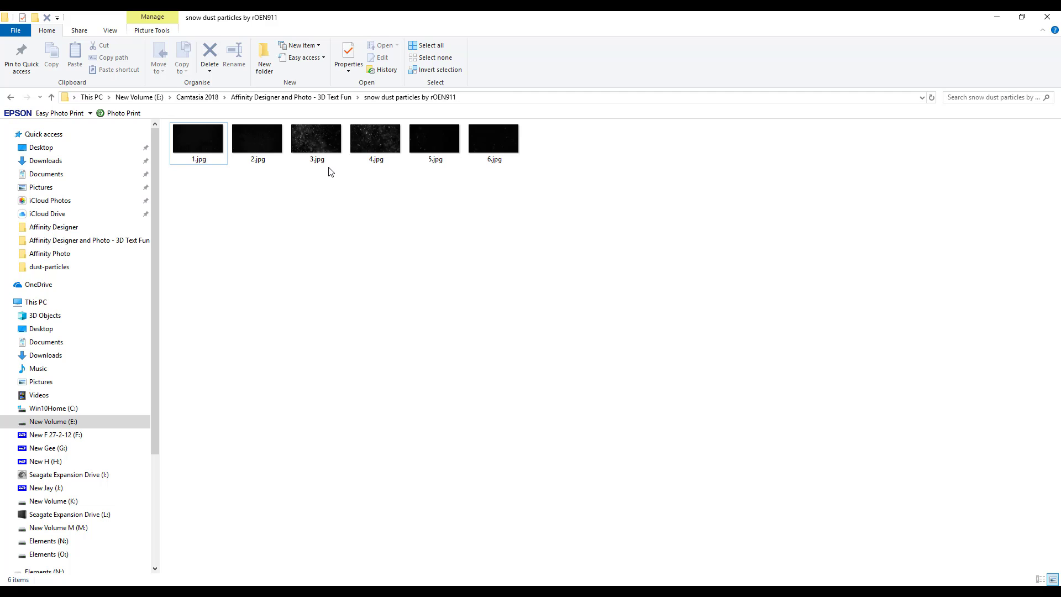
# - Switch to File Explorer and open 3.jpg and 4.jpg from the snow dust particles folder in Affinity Designer
pyautogui.click(320, 142)
pyautogui.rightClick(321, 141)
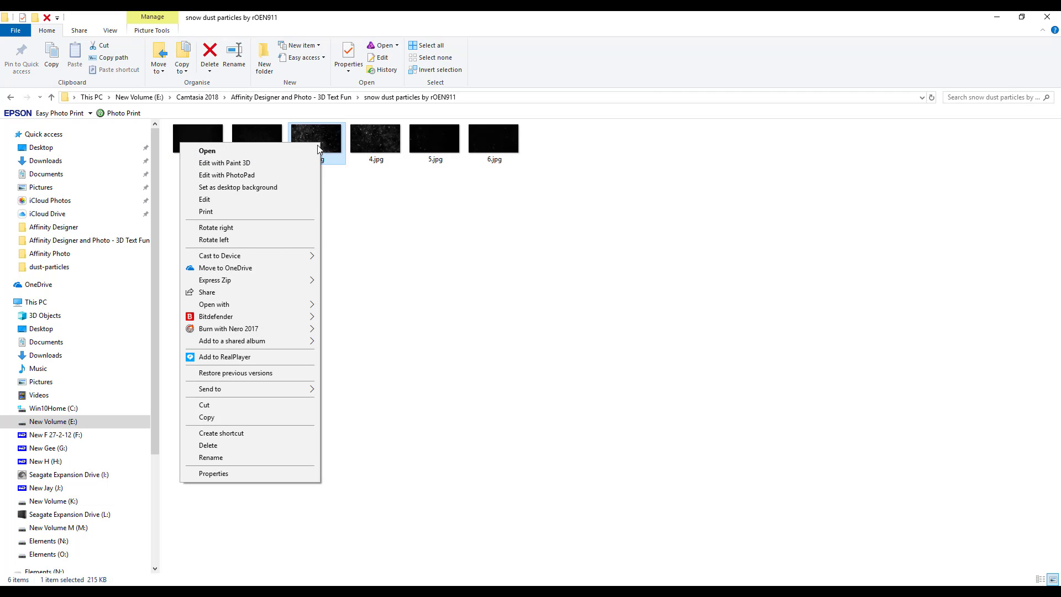
pyautogui.moveTo(293, 308)
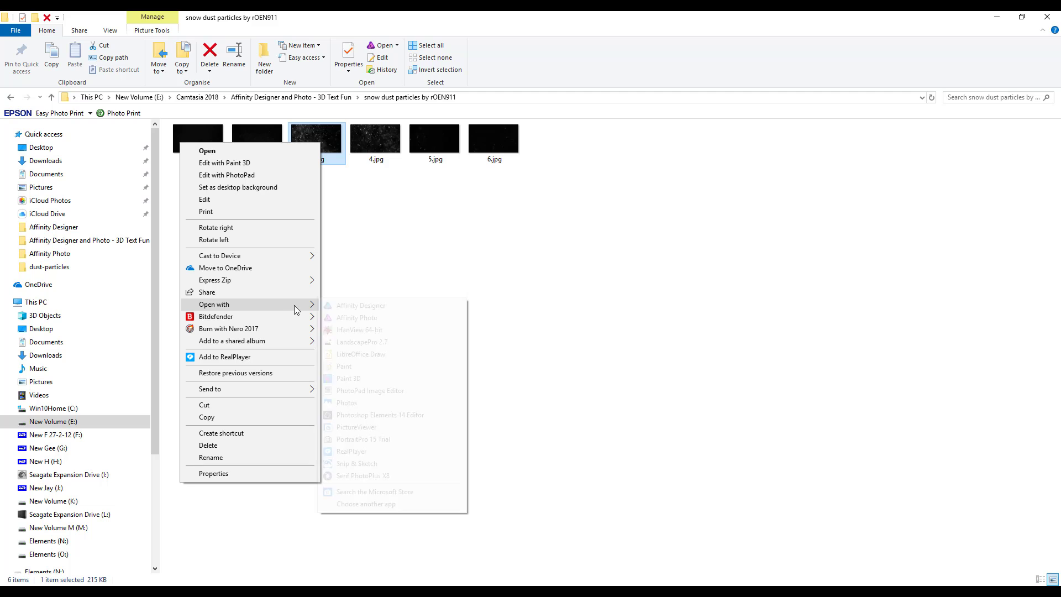
pyautogui.click(343, 308)
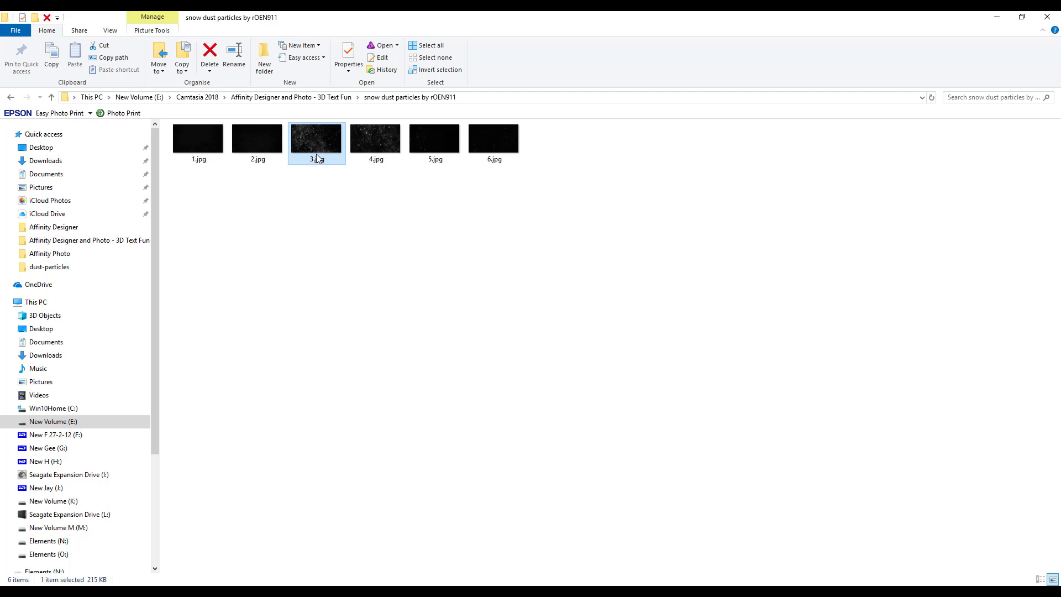
pyautogui.rightClick(374, 148)
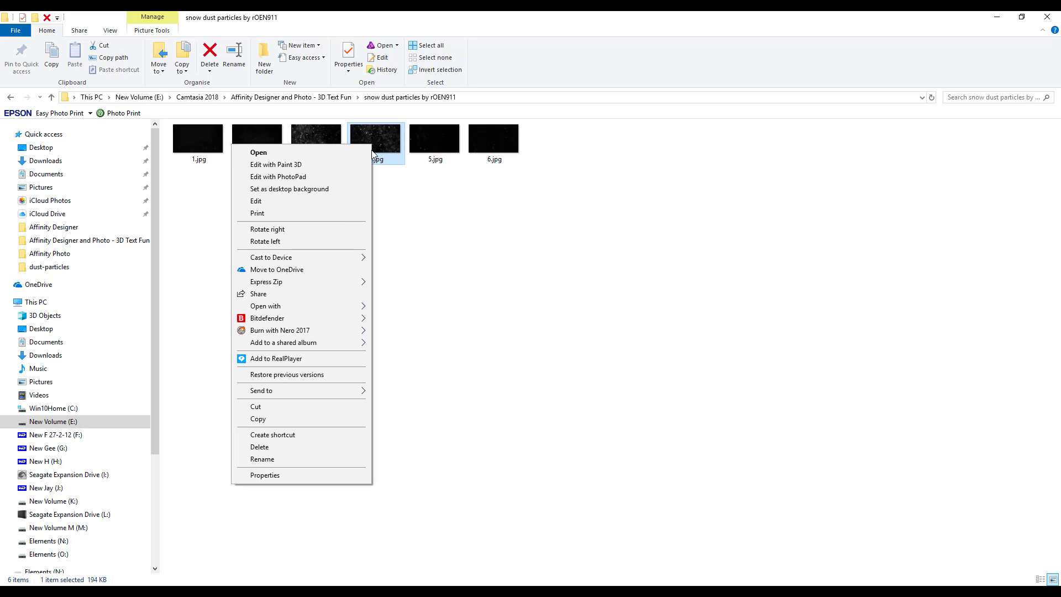
pyautogui.moveTo(340, 307)
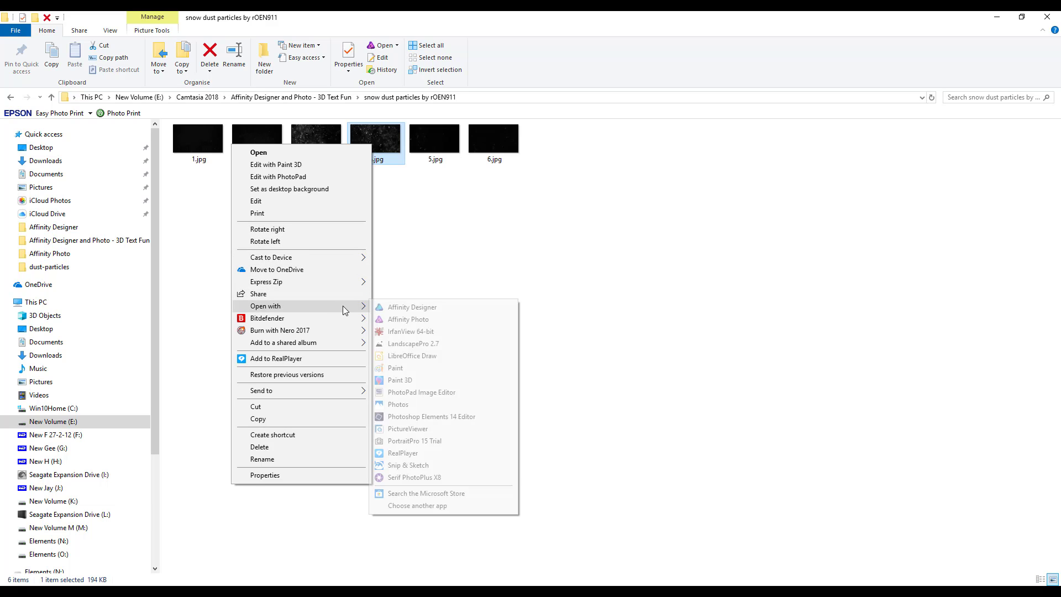
pyautogui.click(391, 308)
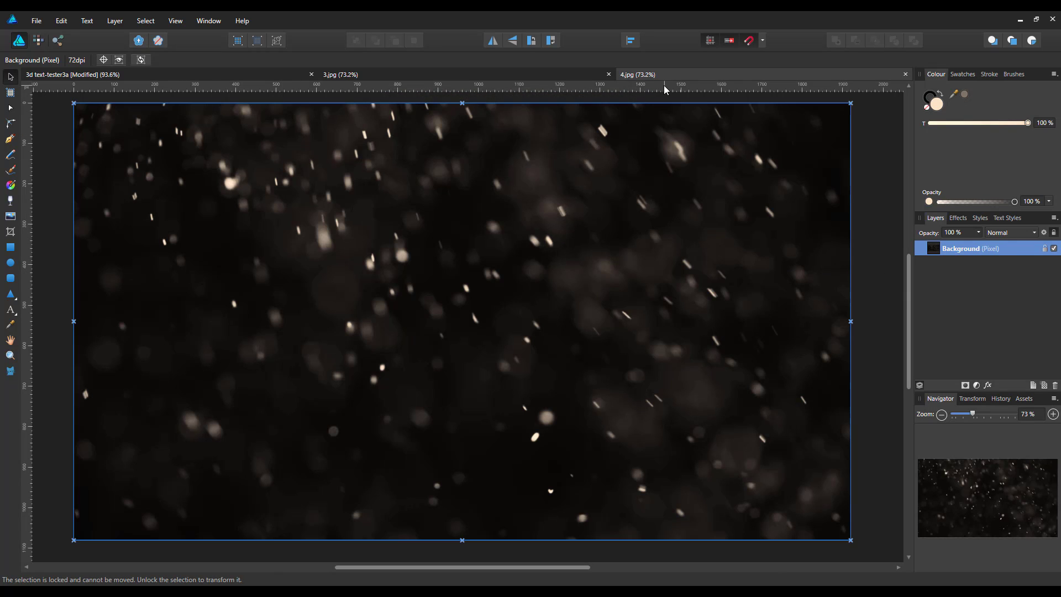
# - Add a Levels adjustment with a gamma of 1.454 to the 4.jpg image and merge it into the background layer
pyautogui.click(977, 385)
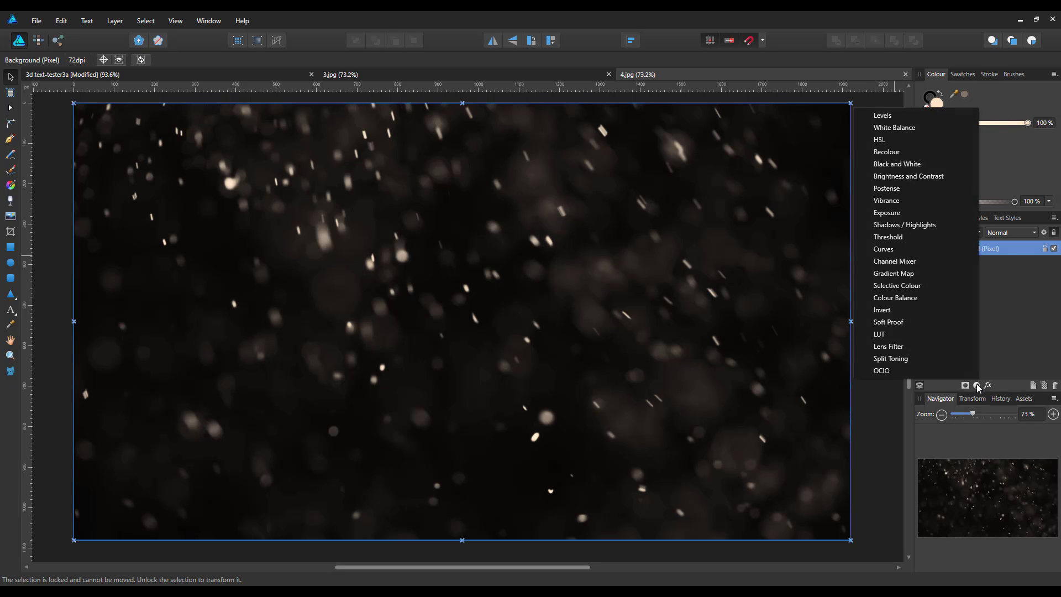
pyautogui.click(889, 117)
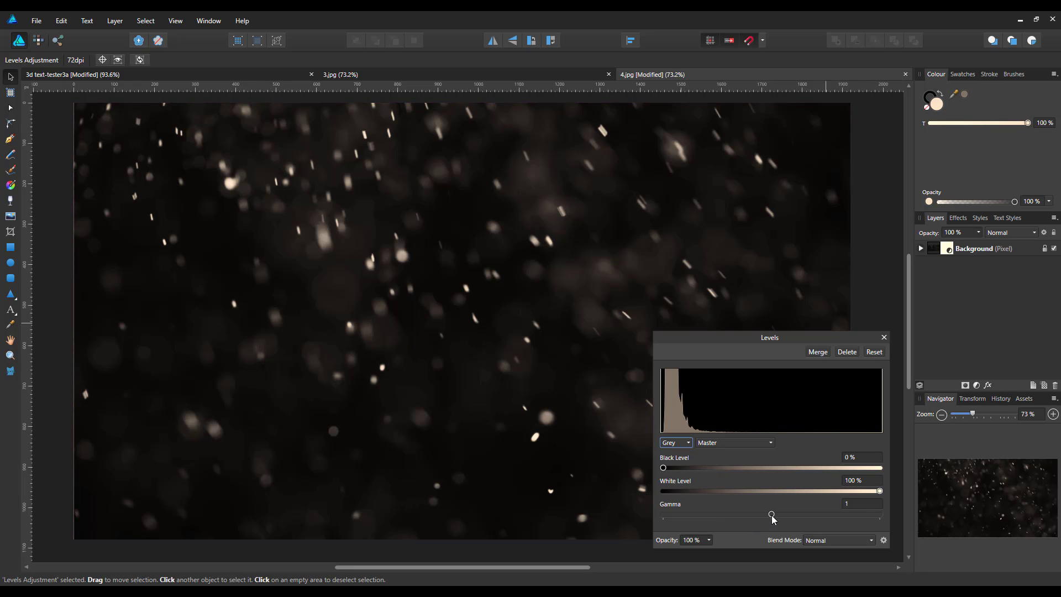
pyautogui.moveTo(772, 515); pyautogui.dragTo(822, 516)
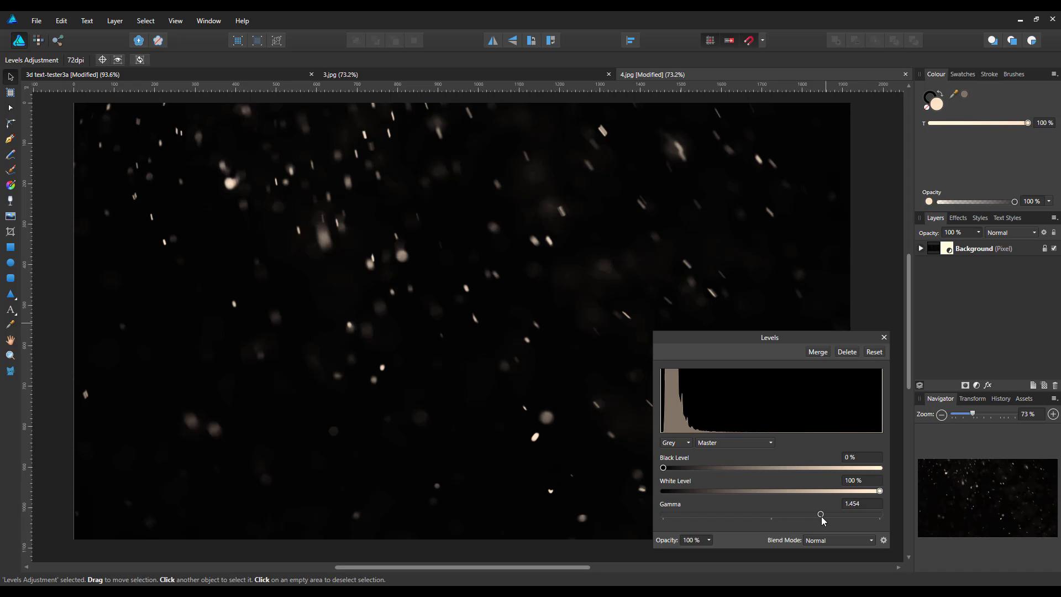
pyautogui.click(820, 353)
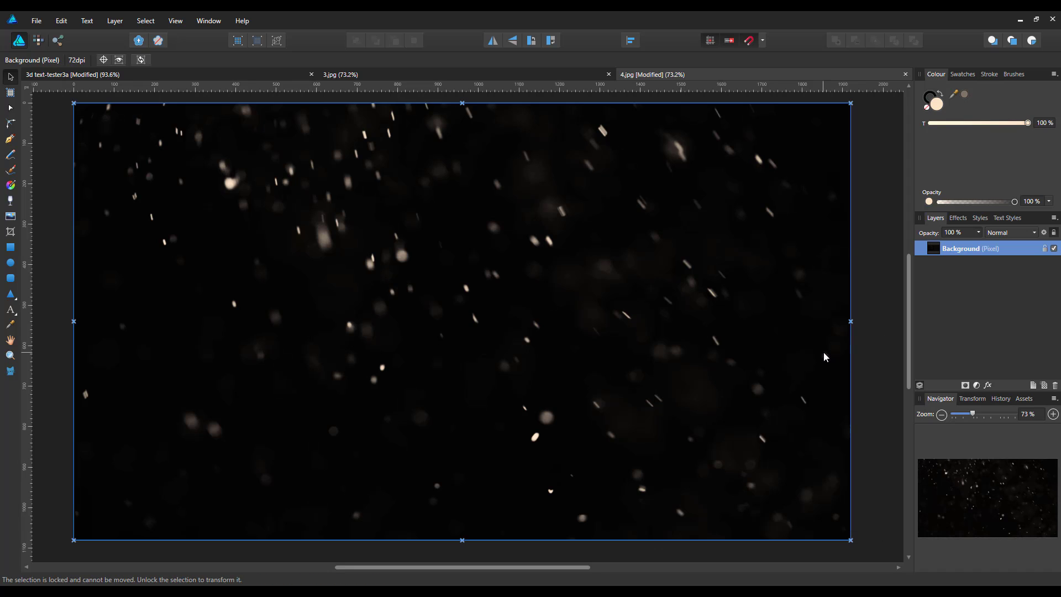
# - Copy the darkened background layer of 4.jpg and return to the 3d text-tester3a document
pyautogui.rightClick(958, 252)
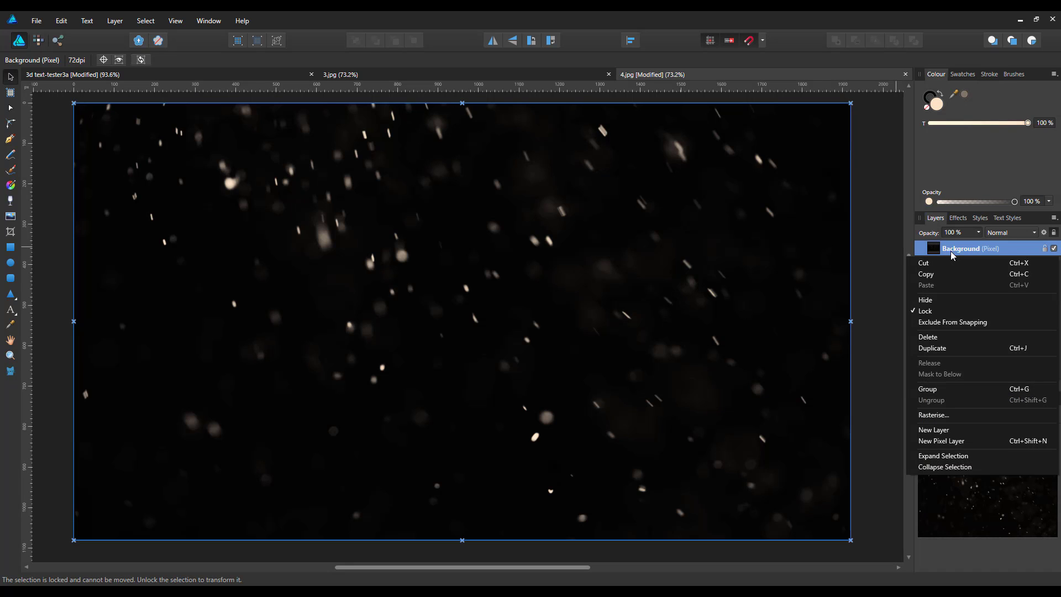
pyautogui.click(933, 279)
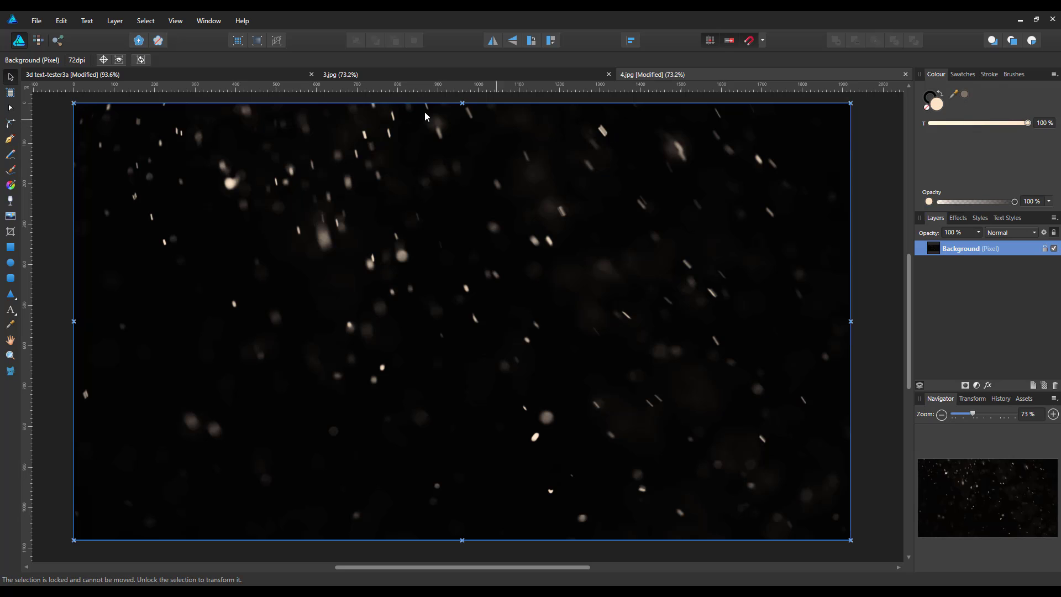
pyautogui.click(273, 74)
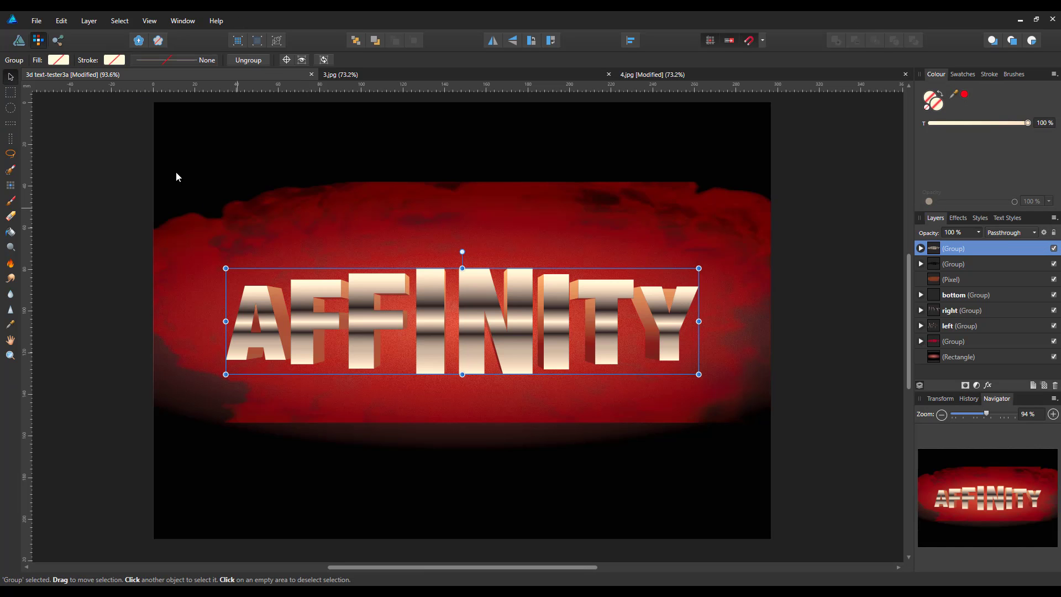
# - Paste the copied 4.jpg dust image and resize it from its top-left corner to cover the whole canvas
pyautogui.click(64, 22)
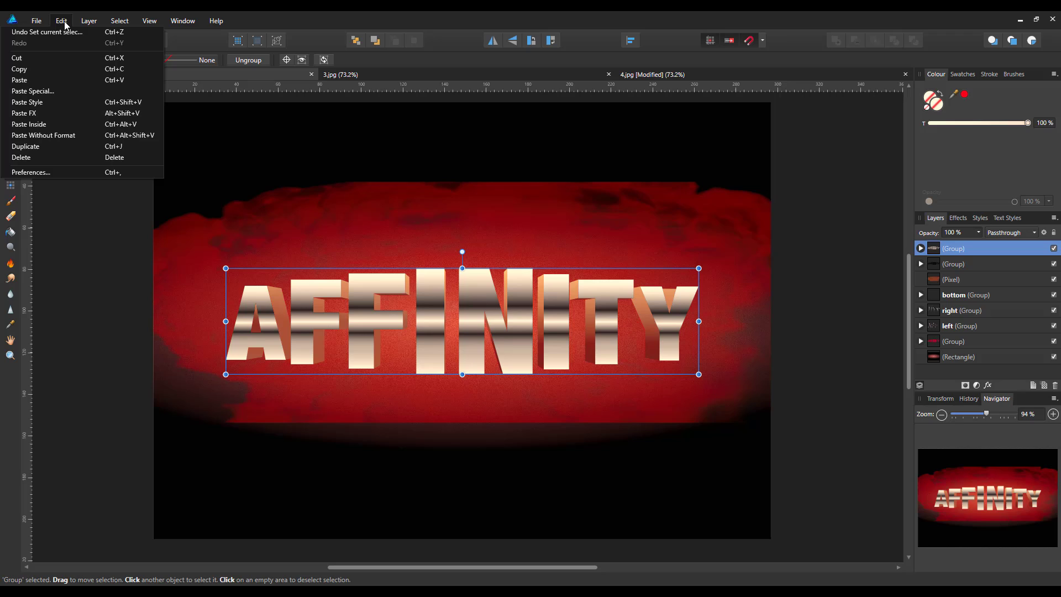
pyautogui.click(23, 82)
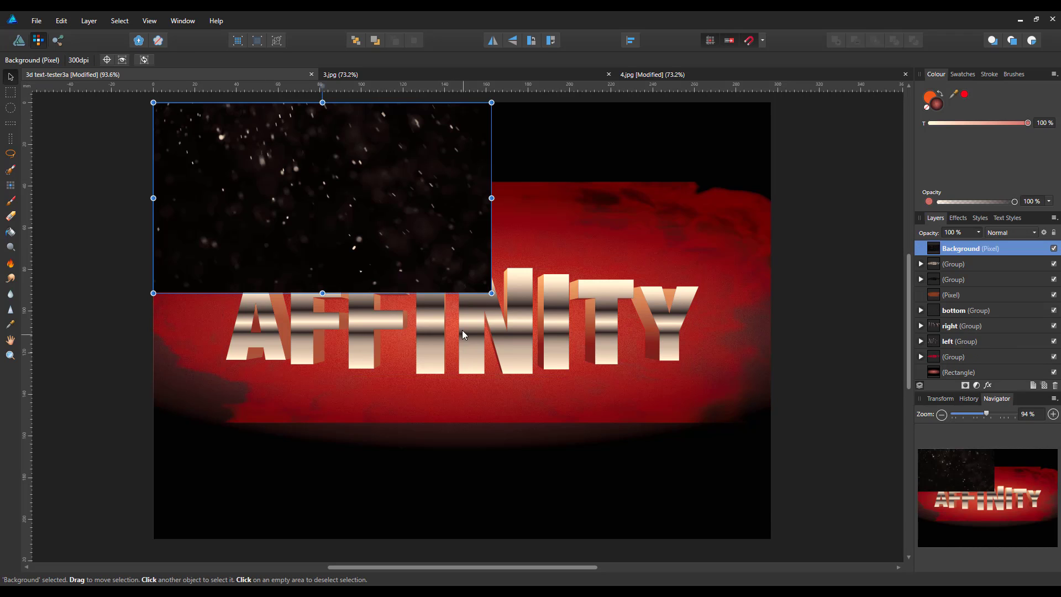
pyautogui.moveTo(491, 293); pyautogui.dragTo(786, 520)
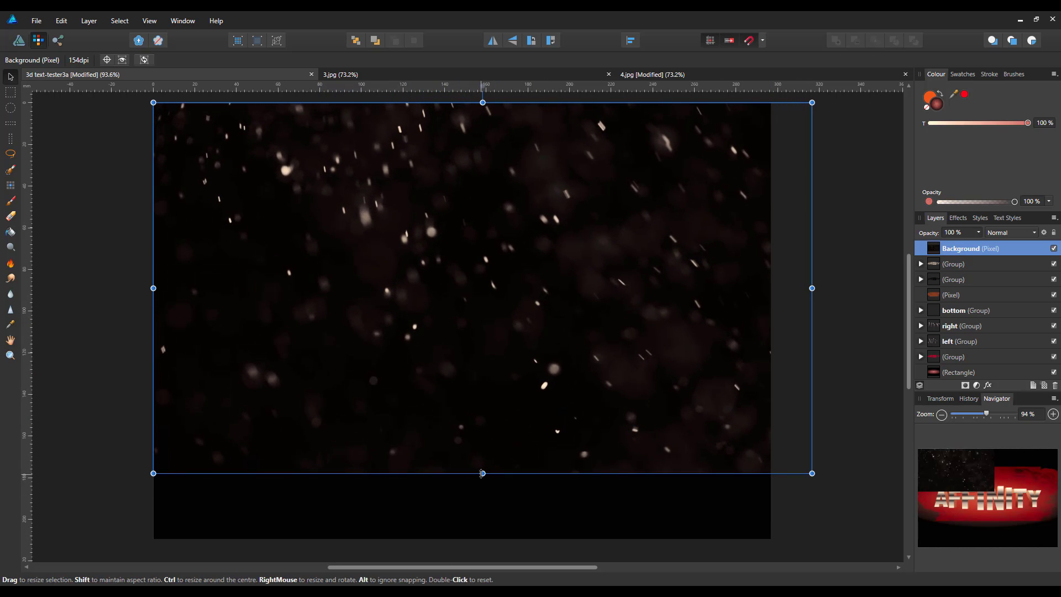
pyautogui.moveTo(482, 474); pyautogui.dragTo(484, 542)
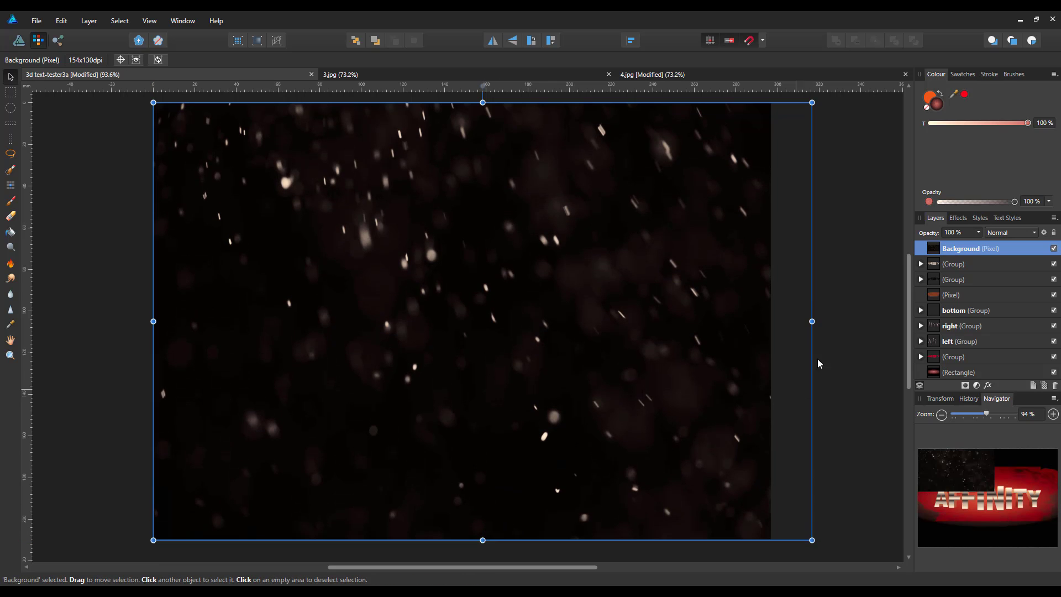
# - Set the pasted dust layer's blend mode to Screen and stretch it slightly beyond the canvas's left edge
pyautogui.click(1036, 237)
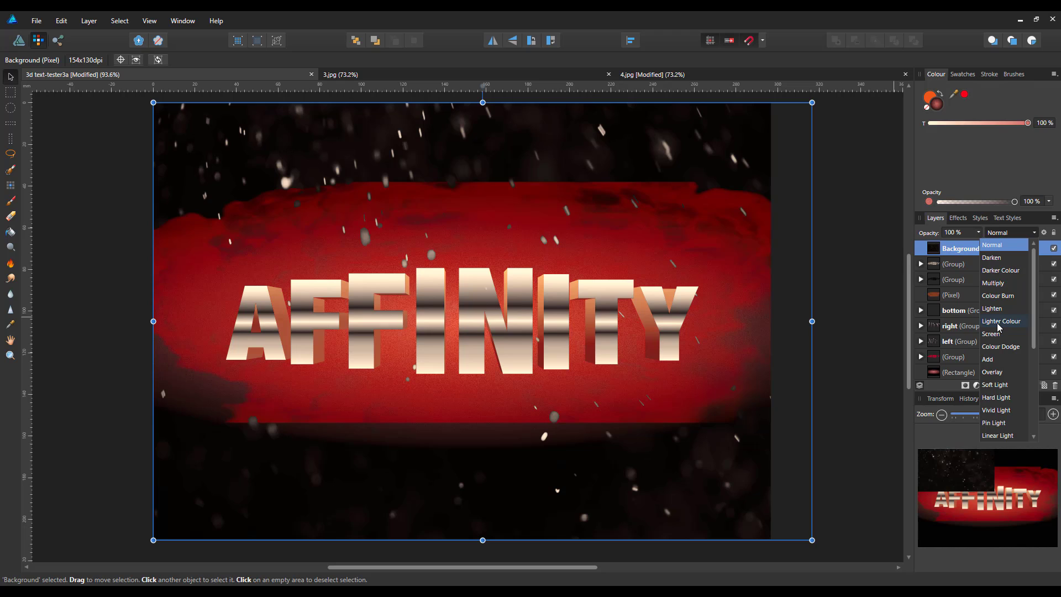
pyautogui.click(993, 335)
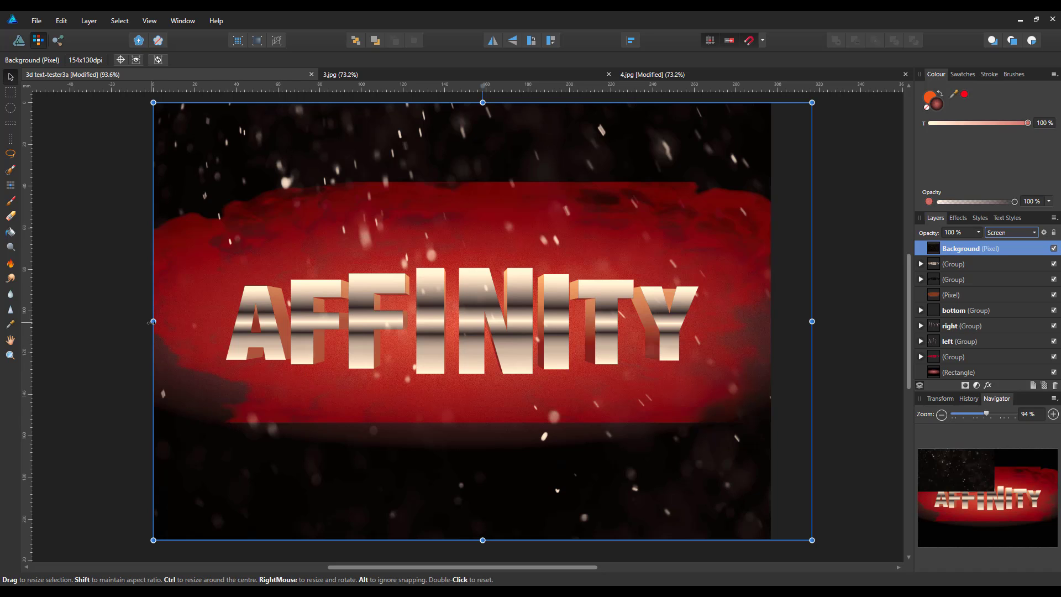
pyautogui.moveTo(150, 322); pyautogui.dragTo(138, 327)
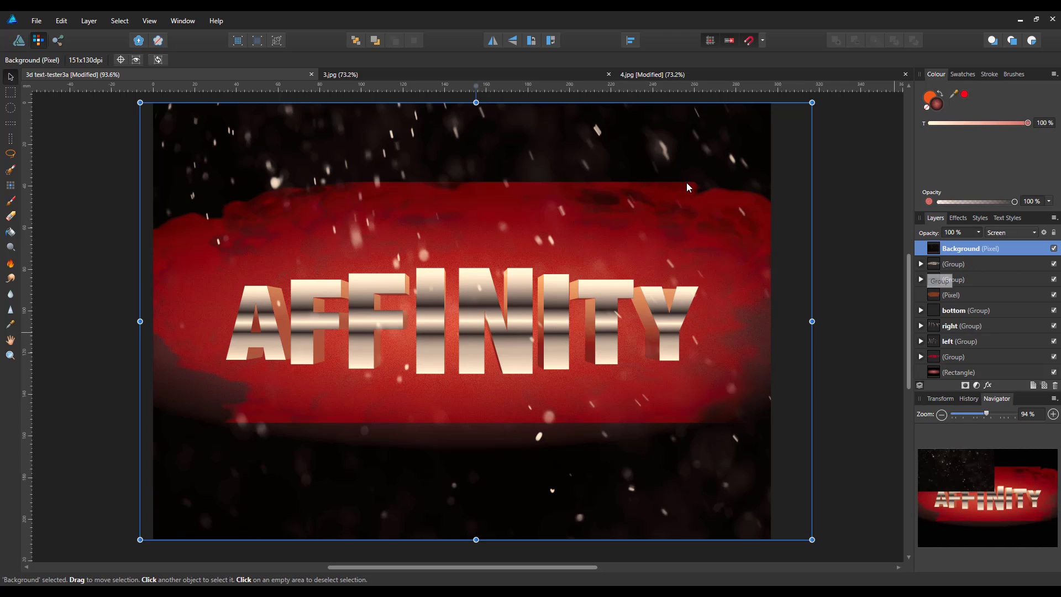
# - Add a Levels adjustment with a gamma of 1.327 to the 3.jpg image and merge it into the background layer
pyautogui.click(566, 72)
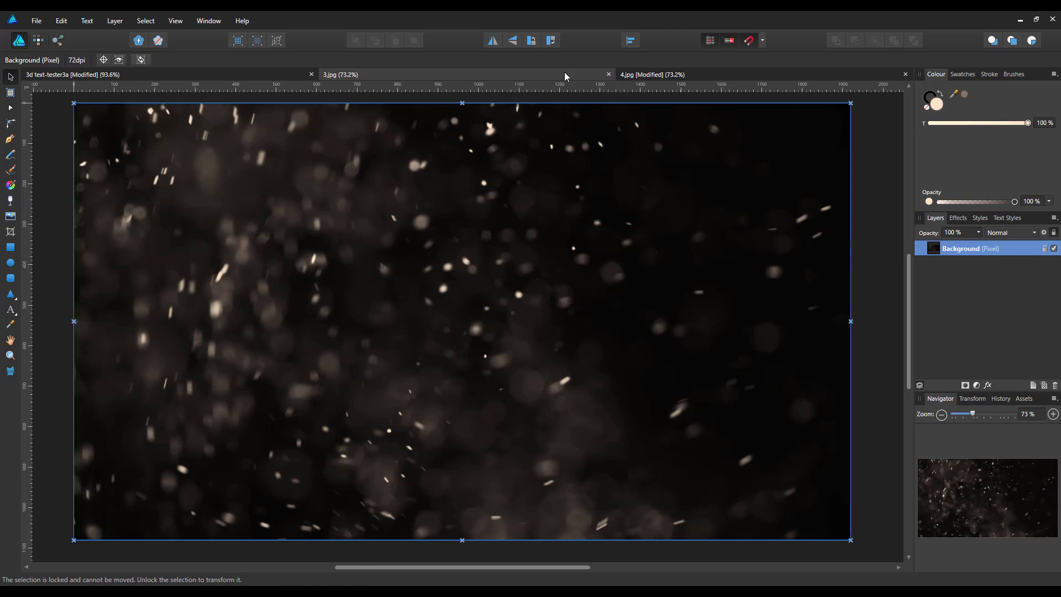
pyautogui.click(977, 384)
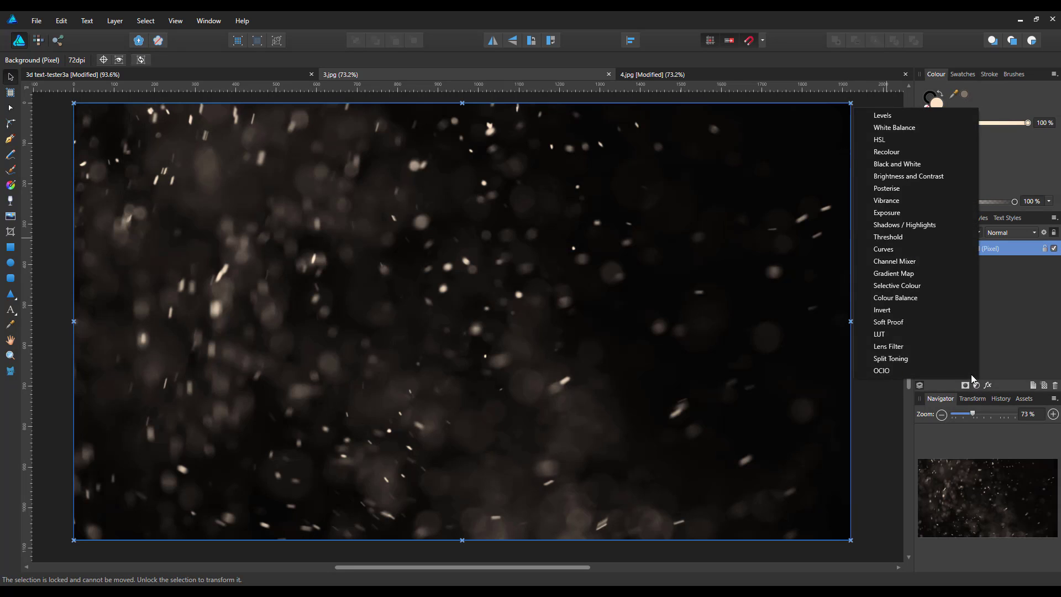
pyautogui.click(878, 115)
pyautogui.moveTo(774, 516); pyautogui.dragTo(807, 516)
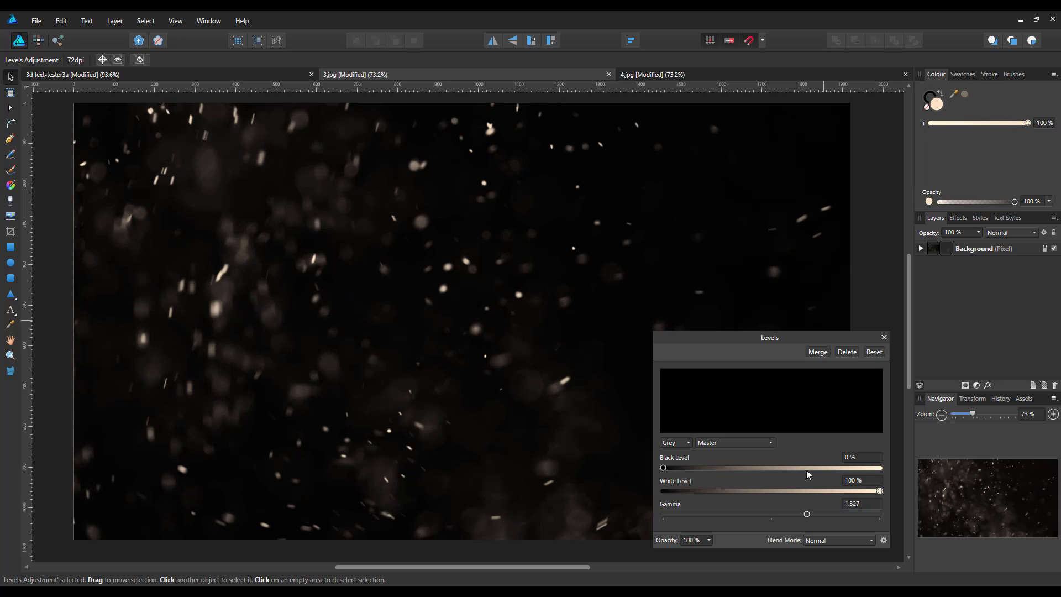
pyautogui.click(818, 354)
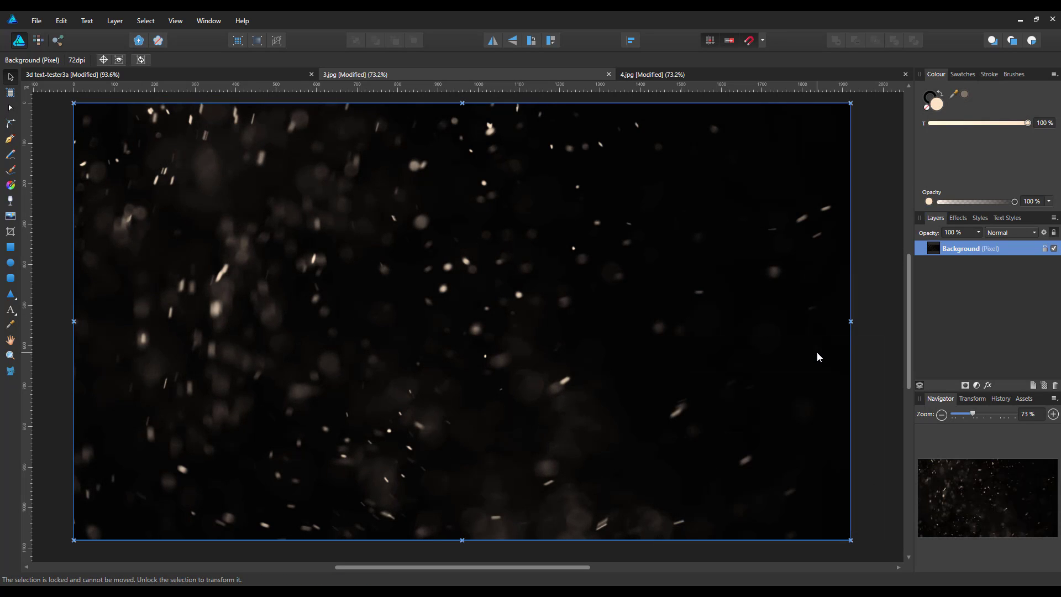
# - Copy the darkened background layer of 3.jpg and paste it into the 3d text-tester3a document
pyautogui.rightClick(963, 250)
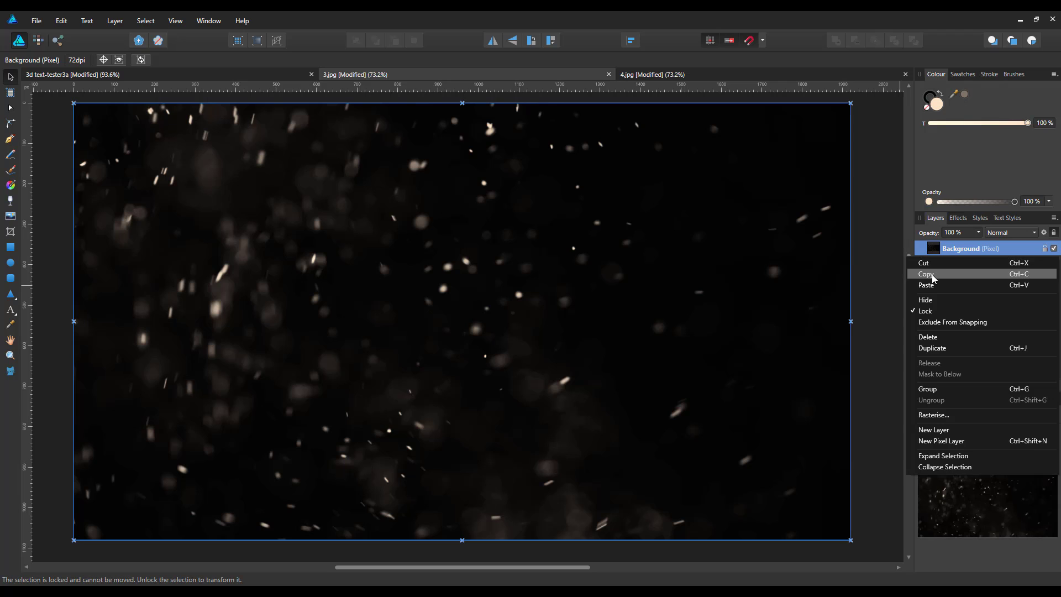
pyautogui.click(933, 275)
pyautogui.click(264, 73)
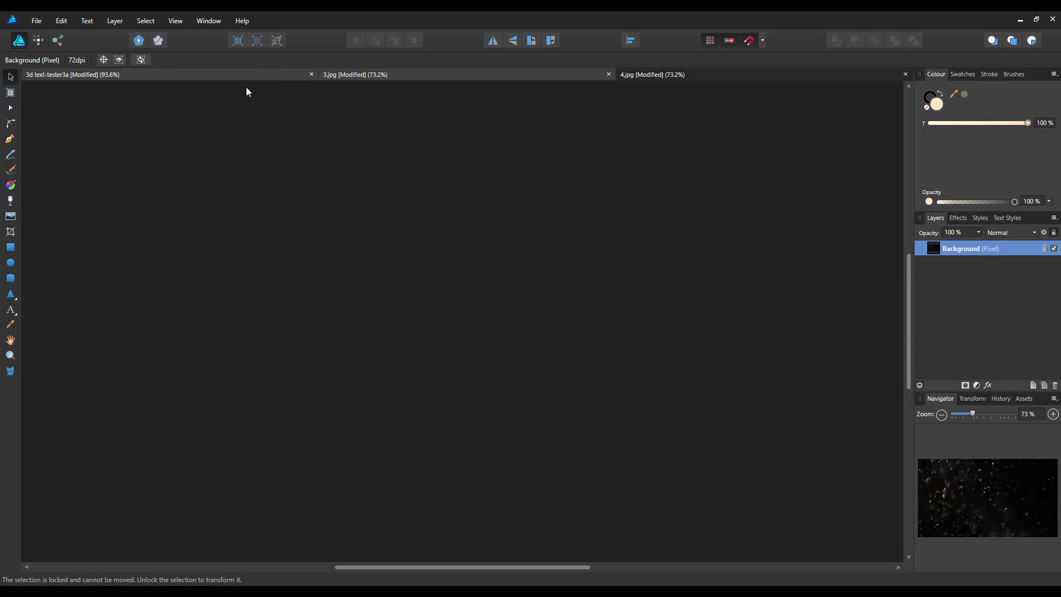
pyautogui.click(61, 20)
pyautogui.click(64, 83)
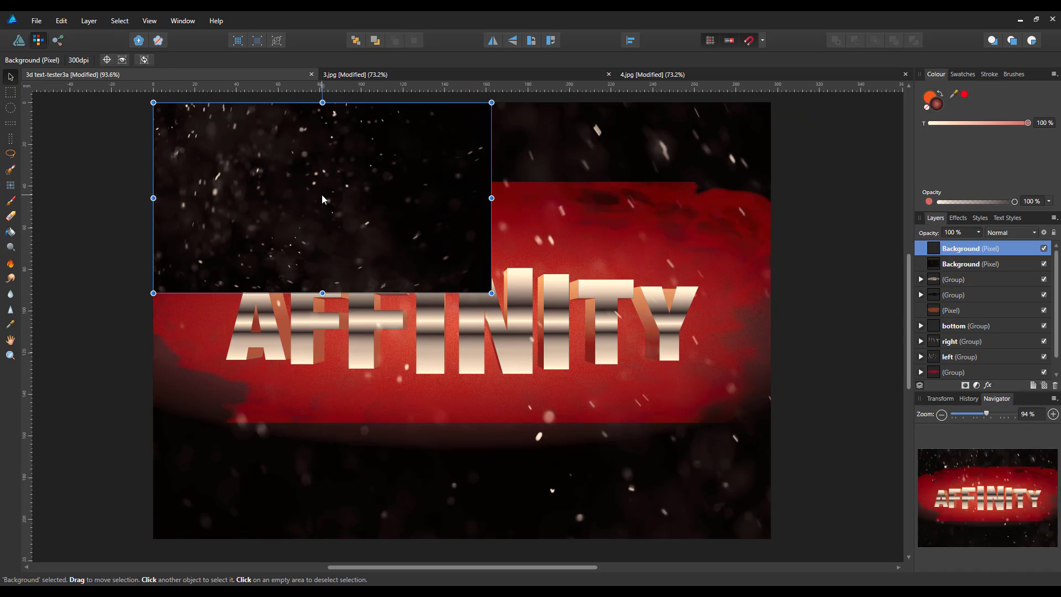
# - Move the second dust image to the canvas centre, rotate it 180°, and enlarge it to cover the whole canvas
pyautogui.moveTo(323, 199); pyautogui.dragTo(455, 323)
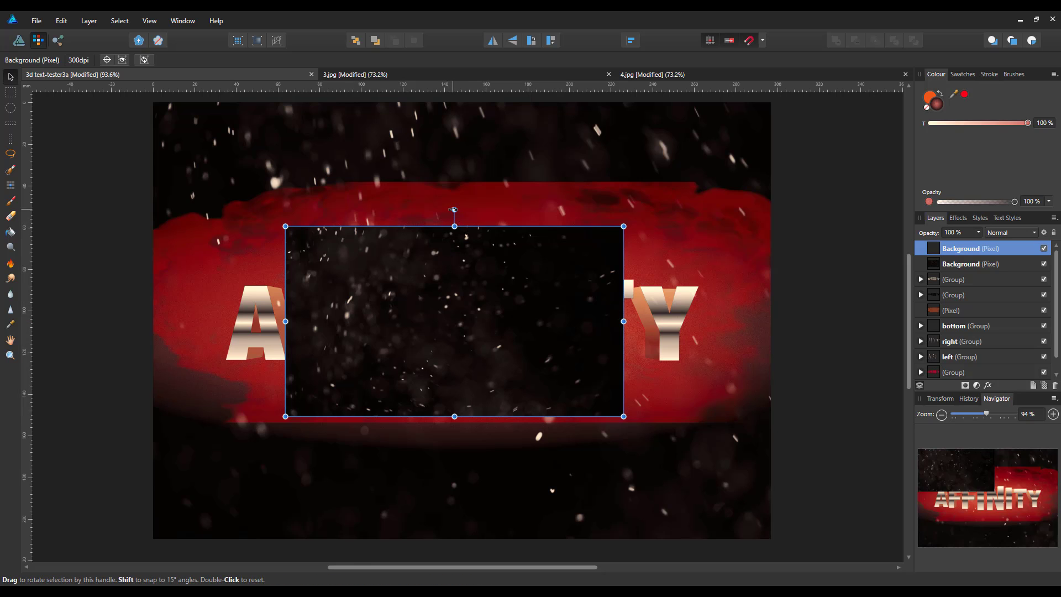
pyautogui.moveTo(453, 210); pyautogui.dragTo(453, 367)
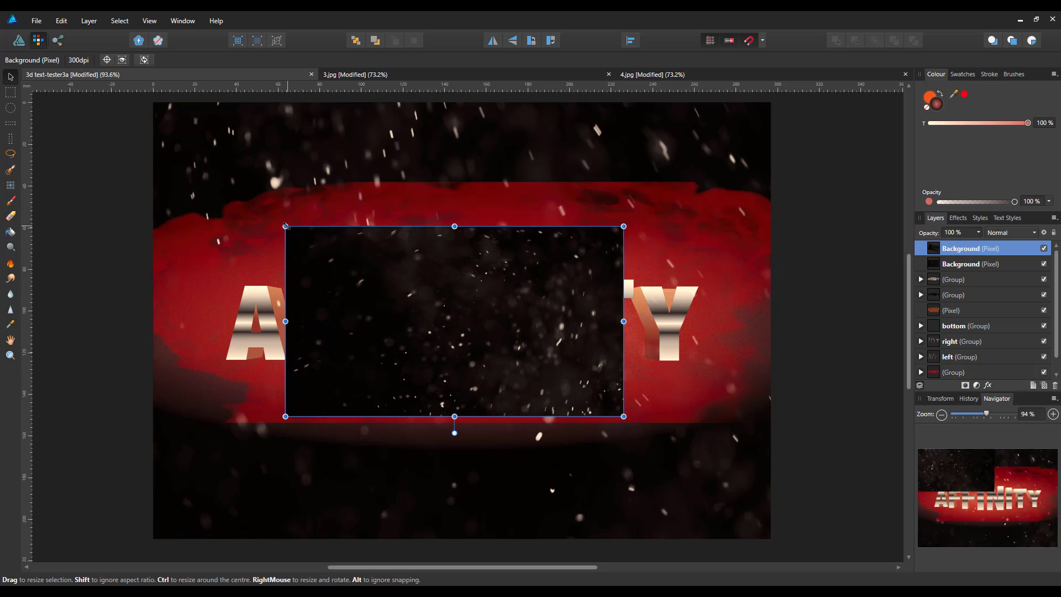
pyautogui.moveTo(285, 226); pyautogui.dragTo(153, 152)
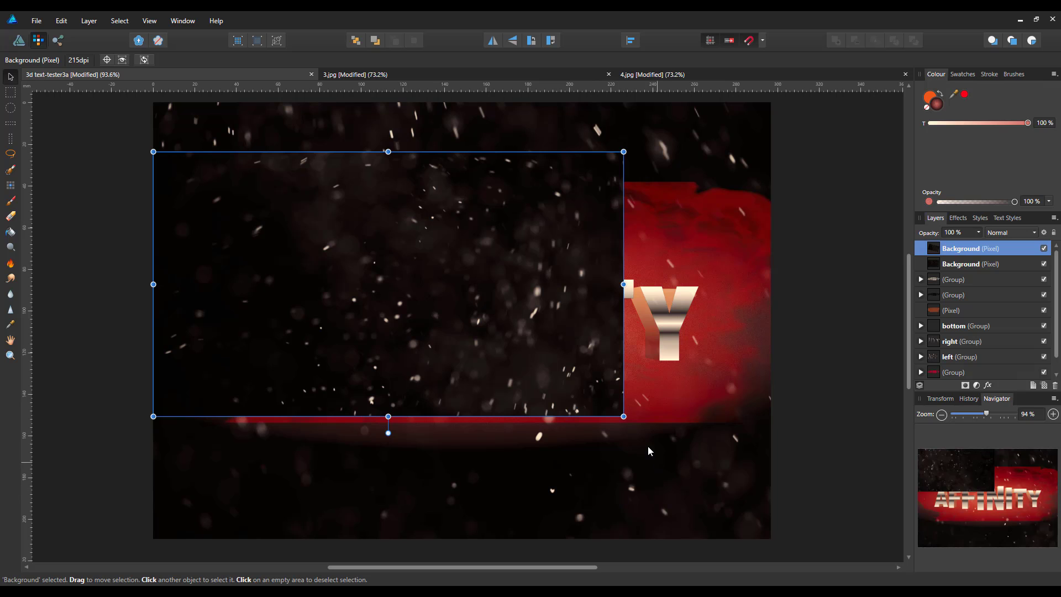
pyautogui.moveTo(623, 416); pyautogui.dragTo(774, 542)
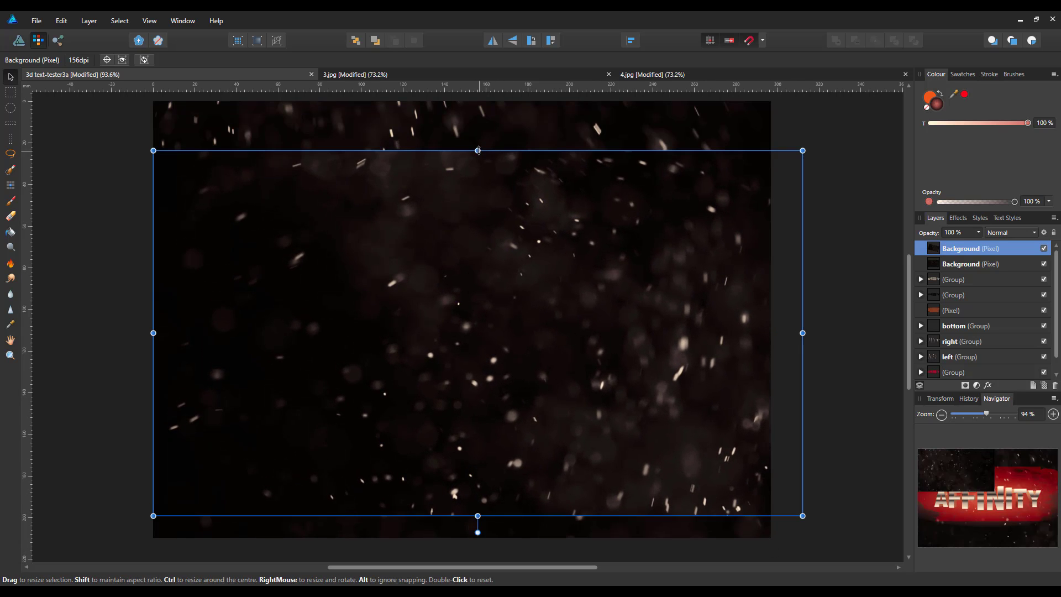
pyautogui.moveTo(478, 151); pyautogui.dragTo(478, 101)
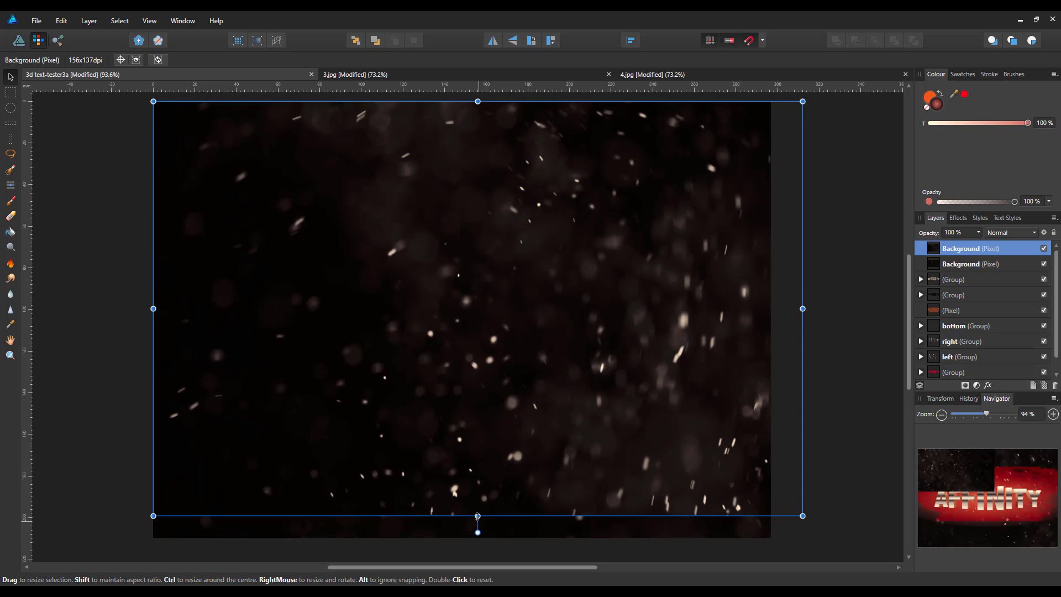
pyautogui.moveTo(479, 516); pyautogui.dragTo(479, 538)
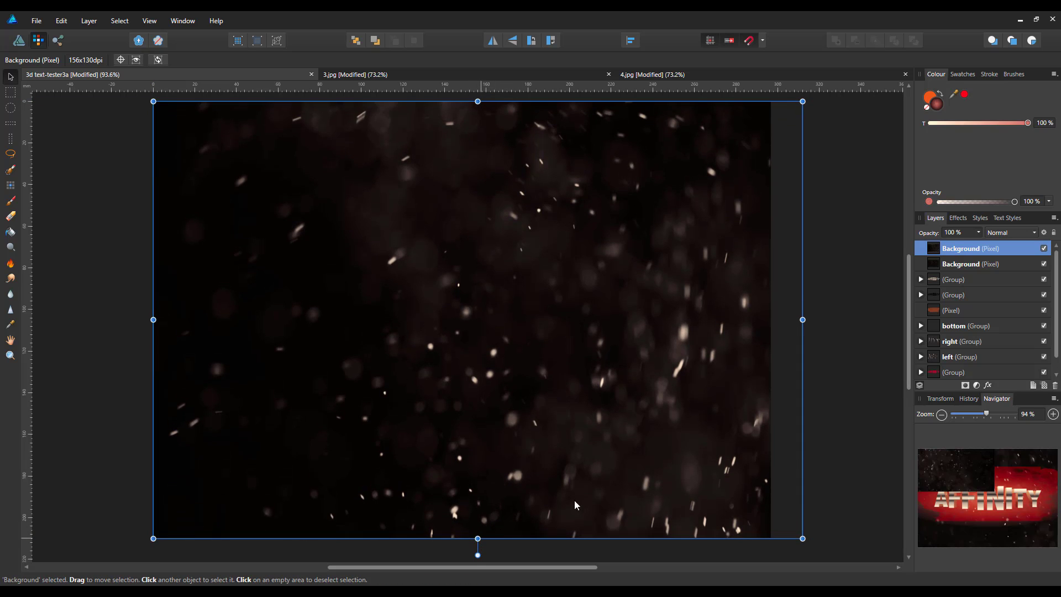
# - Set the second dust layer's blend mode to Screen, shift it slightly left, and extend its top edge just past the canvas
pyautogui.click(1033, 233)
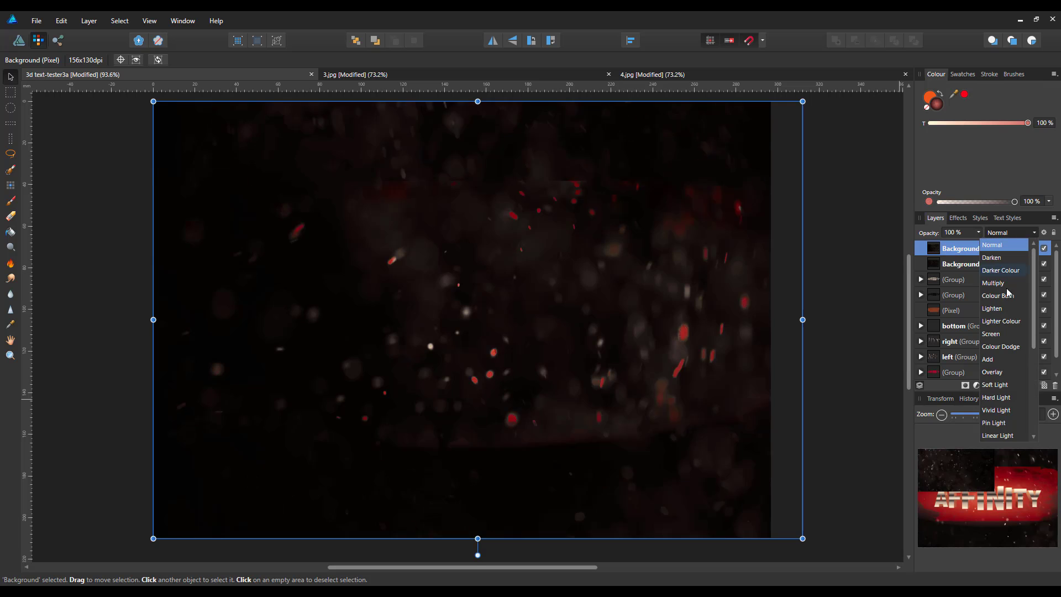
pyautogui.click(992, 334)
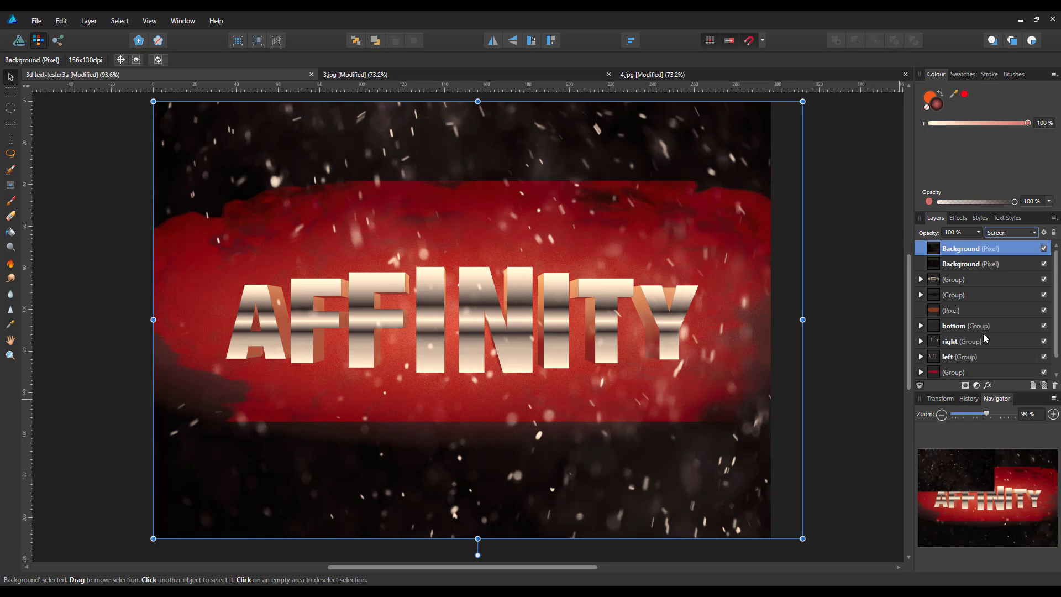
pyautogui.moveTo(712, 447)
pyautogui.mouseDown()
pyautogui.moveTo(700, 440)
pyautogui.moveTo(702, 449)
pyautogui.mouseUp()
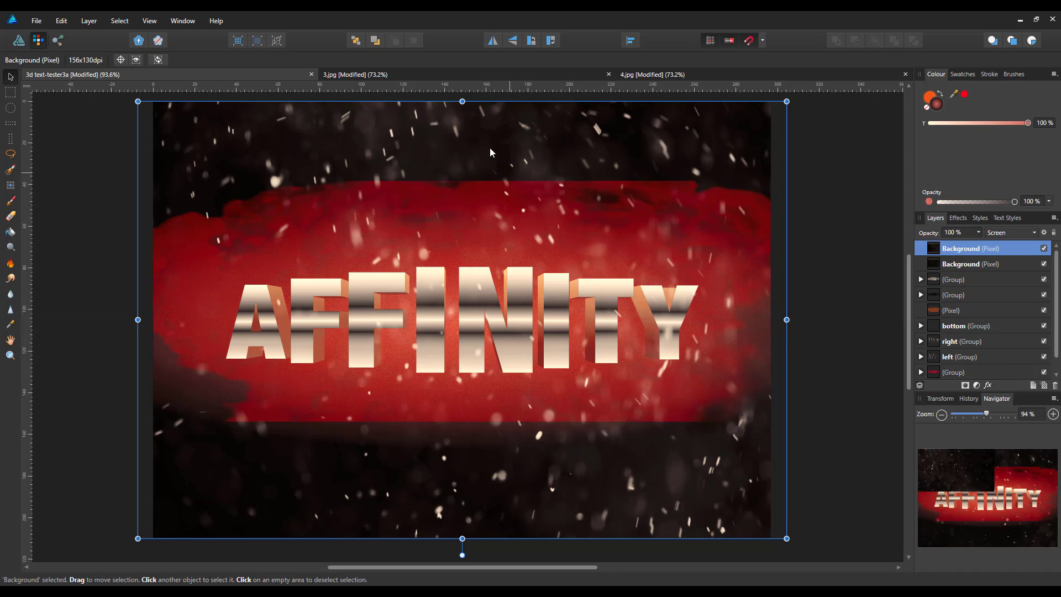
pyautogui.moveTo(462, 101); pyautogui.dragTo(463, 97)
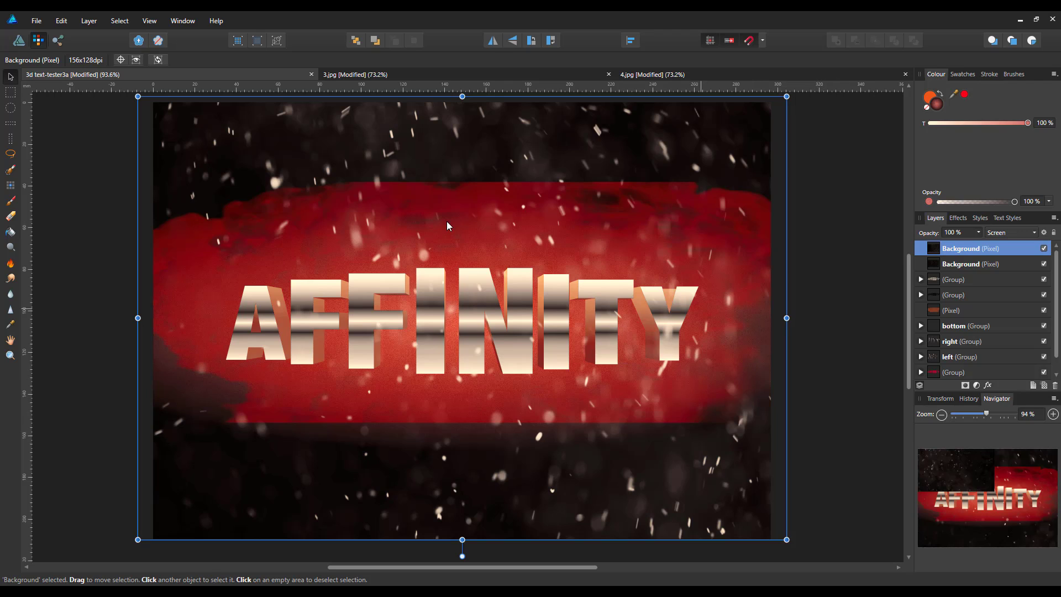
# - Switch to the Designer persona and choose the first 500 px brush in the Vector Particles set for the vector brush
pyautogui.click(21, 42)
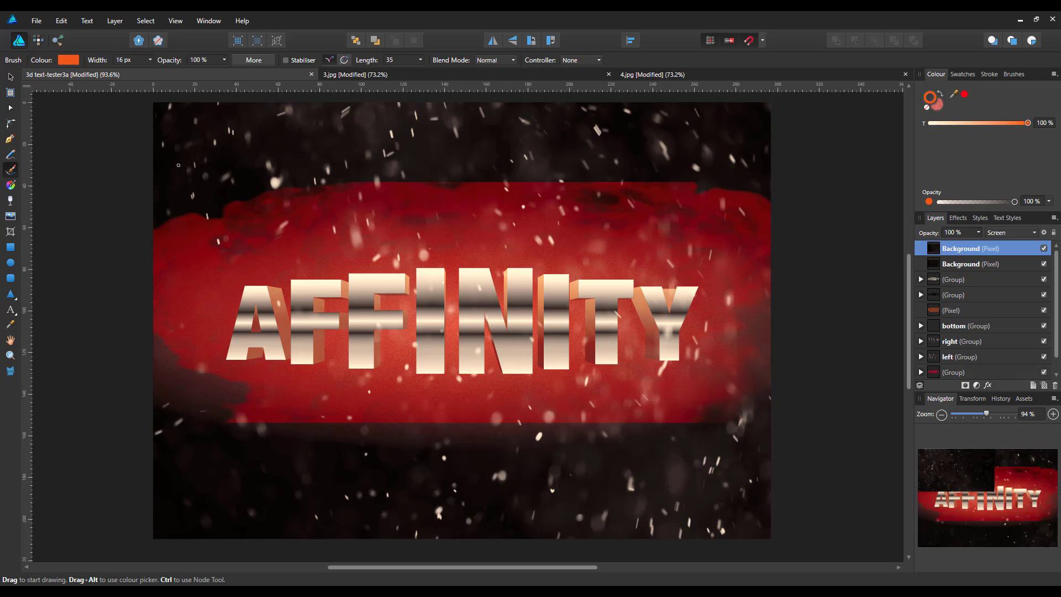
pyautogui.click(1016, 75)
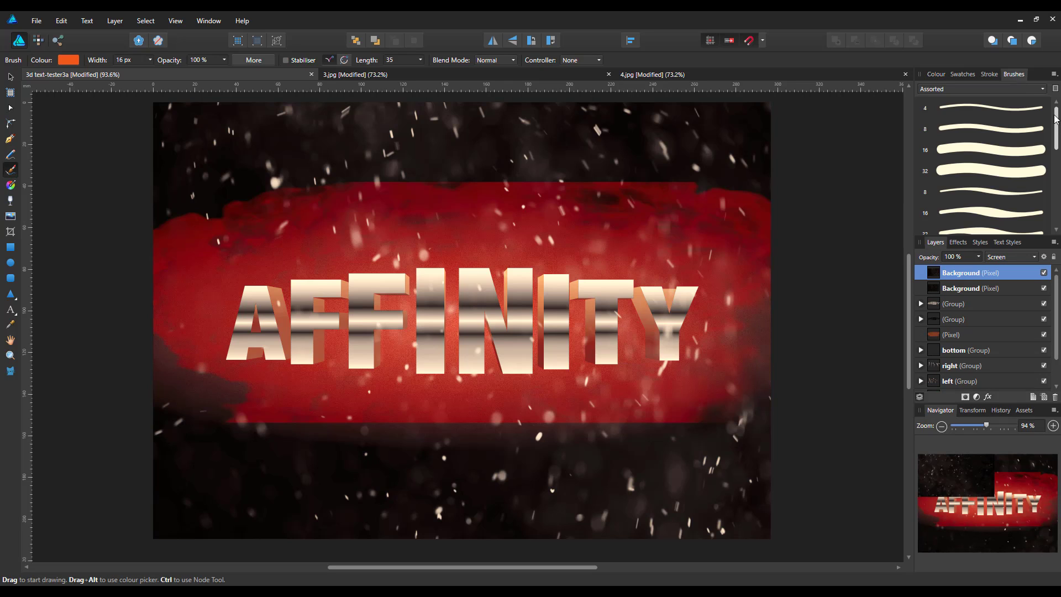
pyautogui.click(1044, 90)
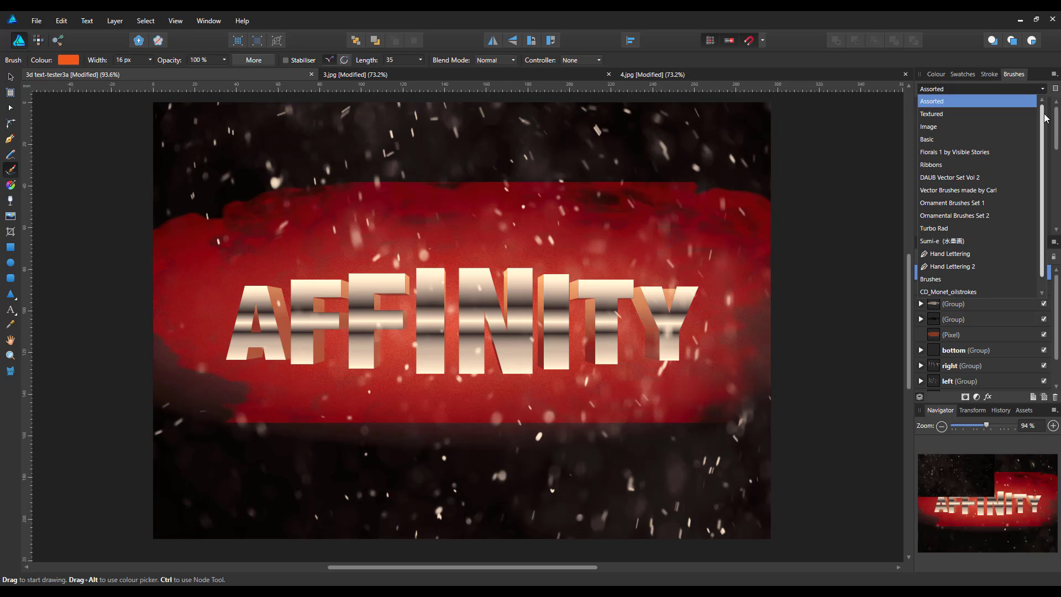
pyautogui.scroll(-1, 1039, 138)
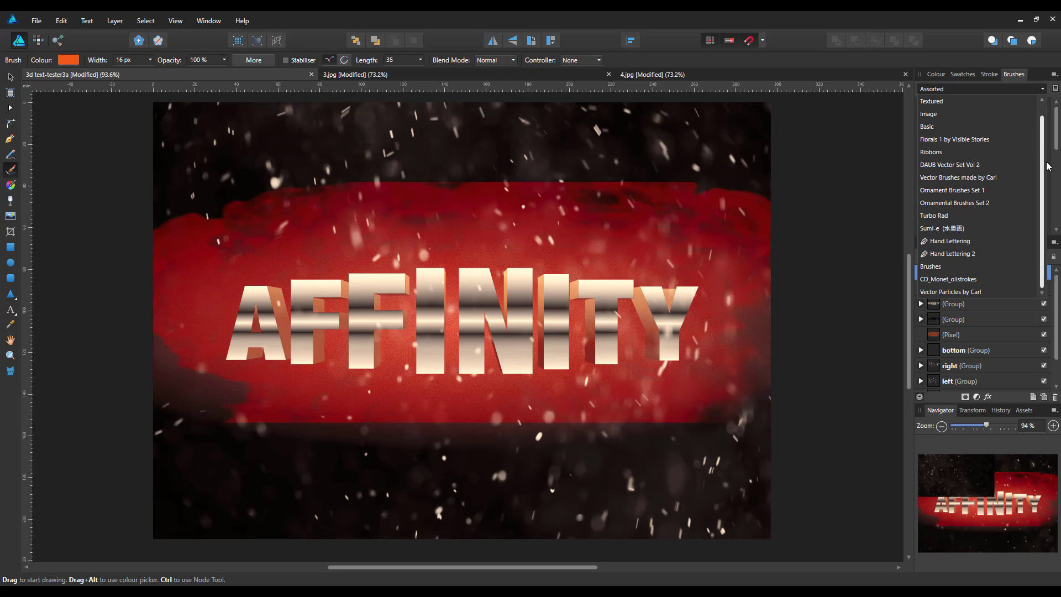
pyautogui.click(951, 293)
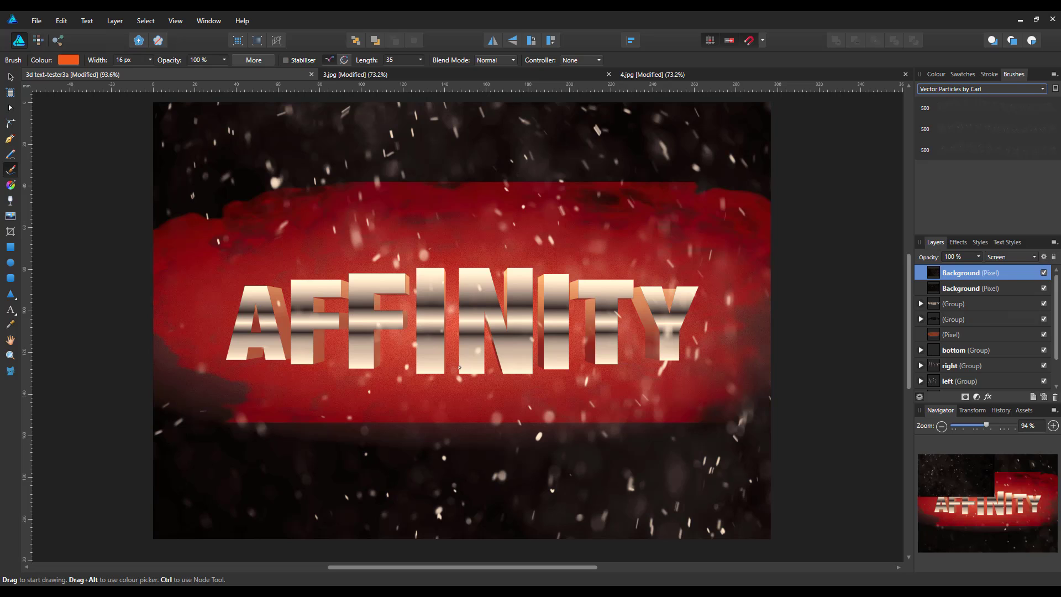
pyautogui.click(995, 113)
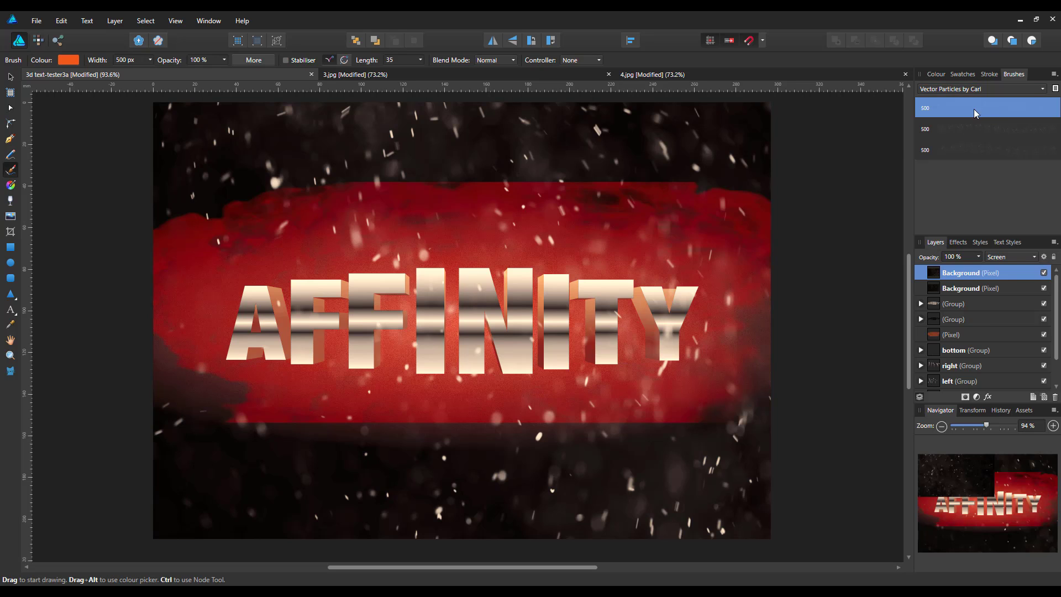
# - Set the brush colour to near-white FEFEFE
pyautogui.click(937, 75)
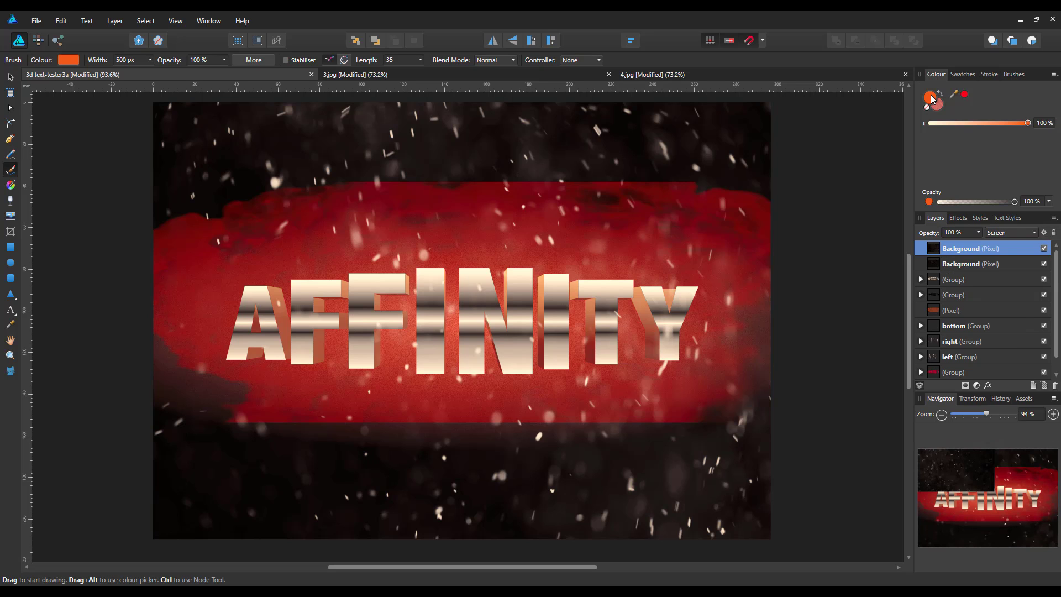
pyautogui.doubleClick(932, 98)
pyautogui.moveTo(379, 206); pyautogui.dragTo(374, 201)
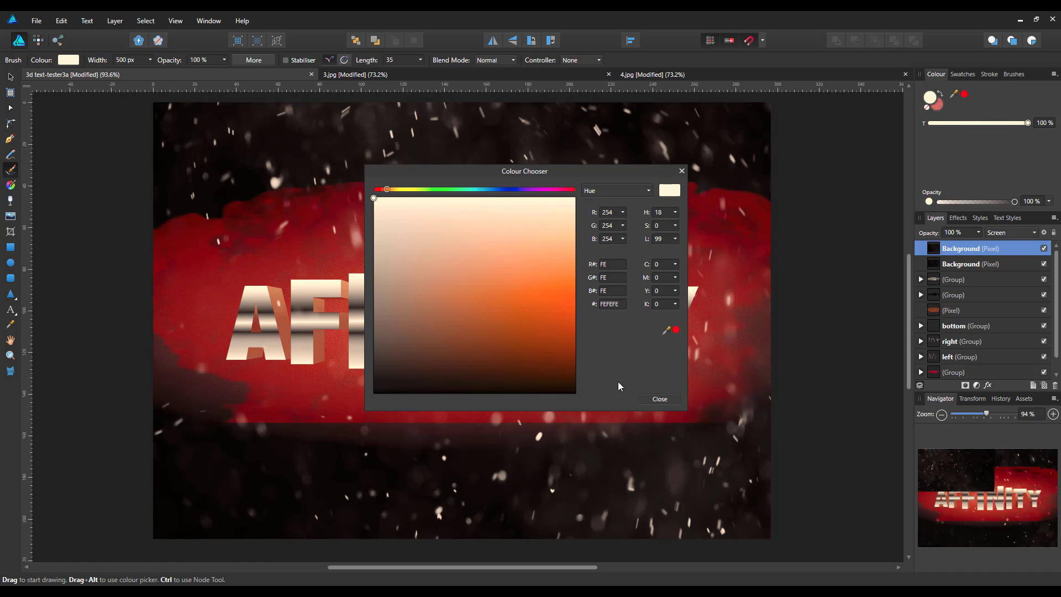
pyautogui.click(660, 400)
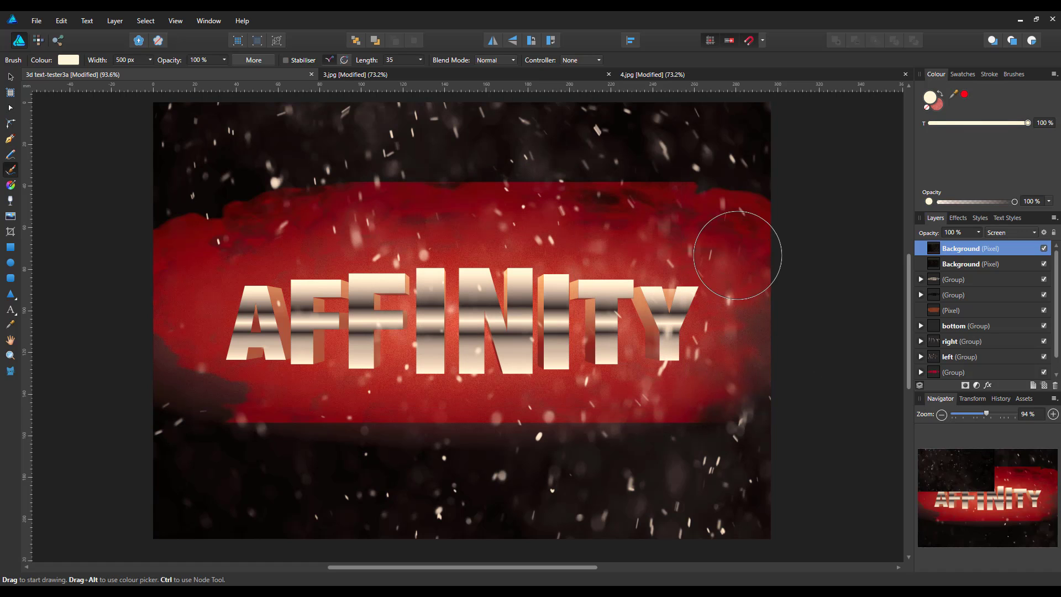
# - Add a new layer on top and paint fine particles around the AFFINITY lettering with the current vector brush
pyautogui.click(1034, 385)
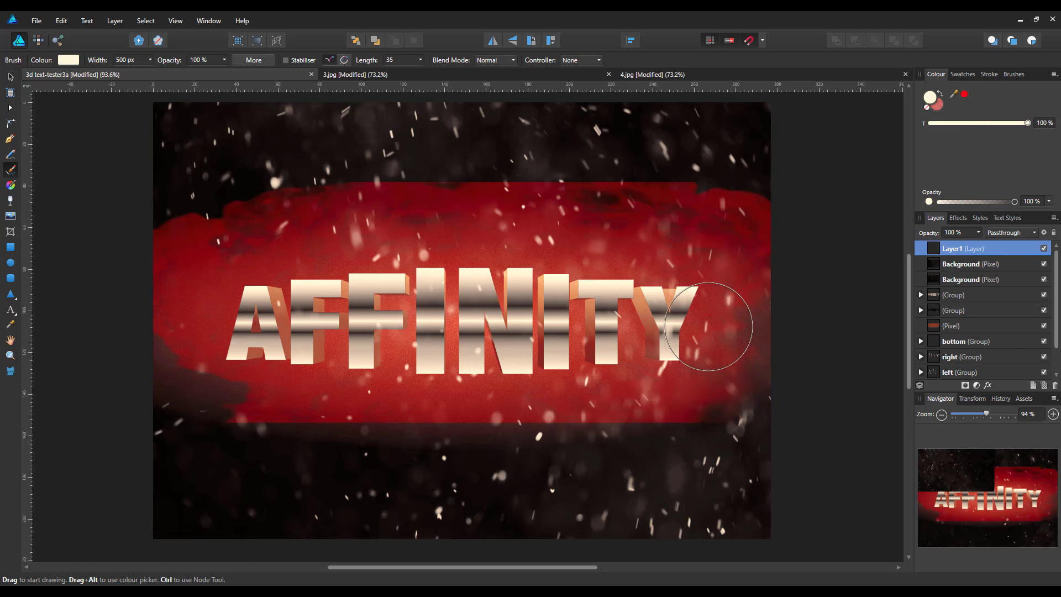
pyautogui.moveTo(668, 237); pyautogui.dragTo(431, 251)
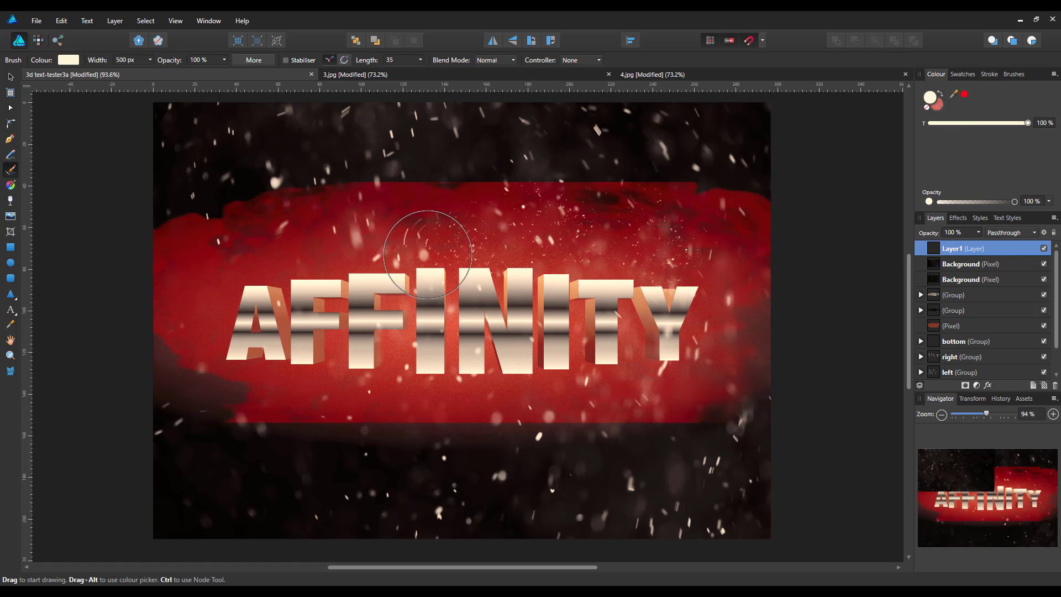
pyautogui.moveTo(385, 381)
pyautogui.mouseDown()
pyautogui.moveTo(411, 433)
pyautogui.moveTo(362, 475)
pyautogui.moveTo(211, 329)
pyautogui.moveTo(219, 270)
pyautogui.moveTo(352, 281)
pyautogui.moveTo(271, 215)
pyautogui.mouseUp()
pyautogui.moveTo(500, 388)
pyautogui.mouseDown()
pyautogui.moveTo(590, 439)
pyautogui.moveTo(678, 429)
pyautogui.moveTo(692, 259)
pyautogui.moveTo(500, 312)
pyautogui.moveTo(601, 244)
pyautogui.mouseUp()
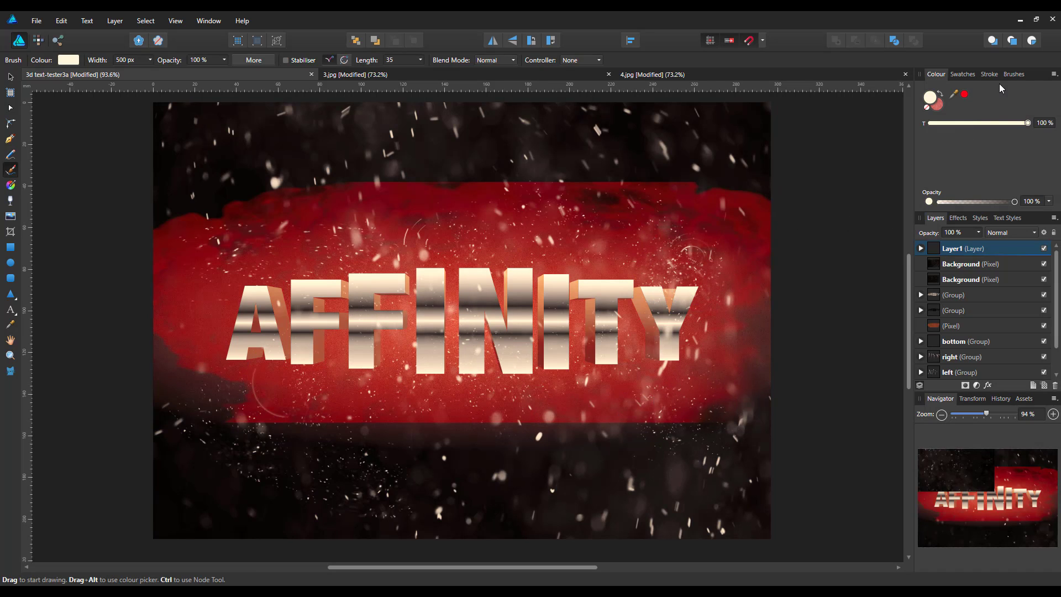
# - Paint more particles across the artwork with the second and then the third 500 px brush of the Vector Particles set
pyautogui.click(1014, 74)
pyautogui.click(988, 128)
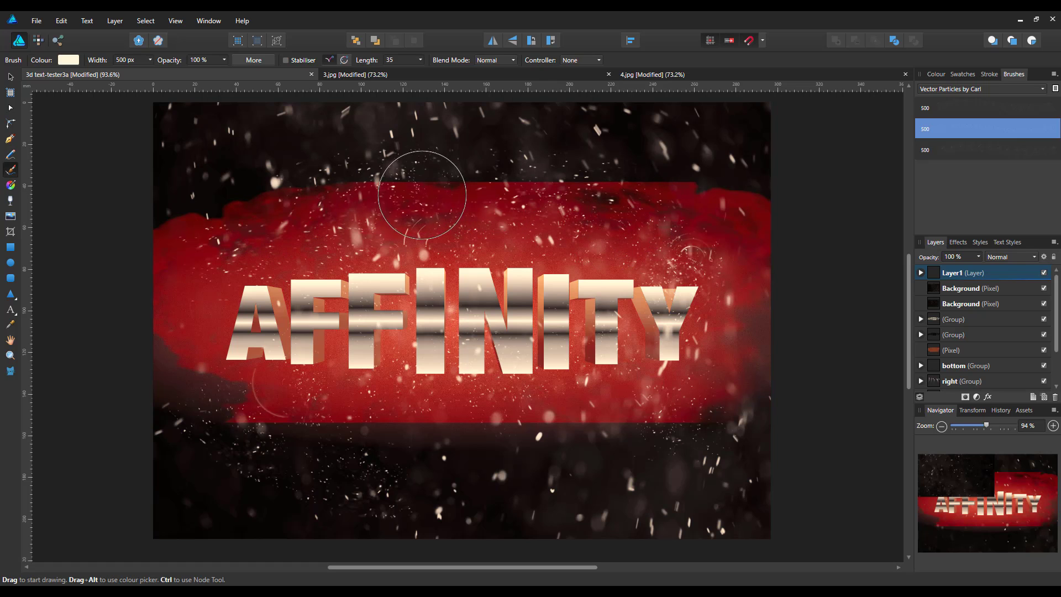
pyautogui.moveTo(579, 437)
pyautogui.mouseDown()
pyautogui.moveTo(557, 444)
pyautogui.moveTo(522, 403)
pyautogui.moveTo(422, 432)
pyautogui.moveTo(701, 488)
pyautogui.moveTo(234, 479)
pyautogui.moveTo(218, 172)
pyautogui.moveTo(195, 326)
pyautogui.moveTo(302, 199)
pyautogui.moveTo(670, 161)
pyautogui.moveTo(719, 213)
pyautogui.mouseUp()
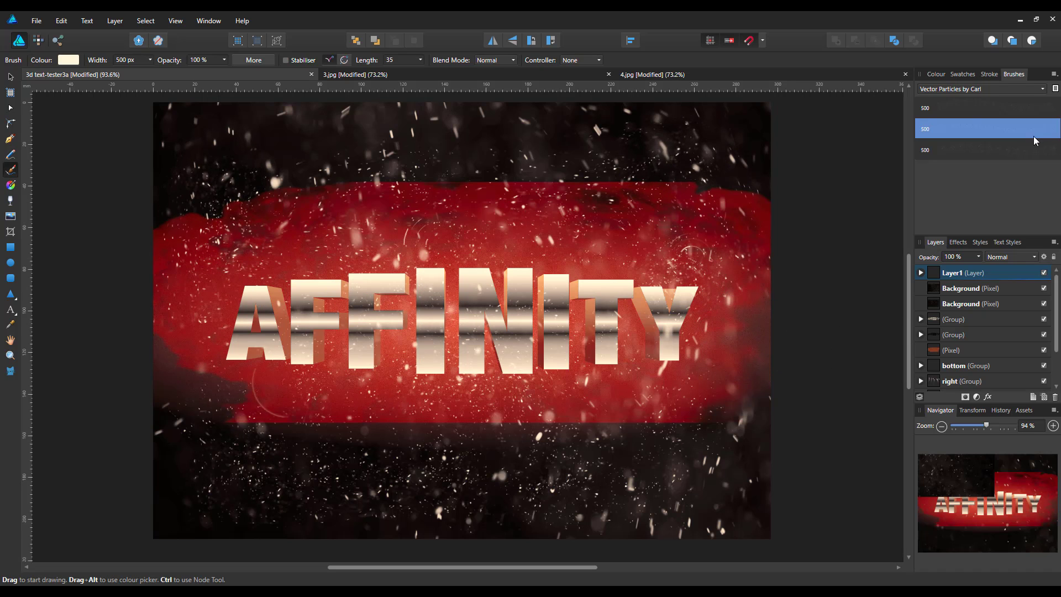
pyautogui.click(1023, 152)
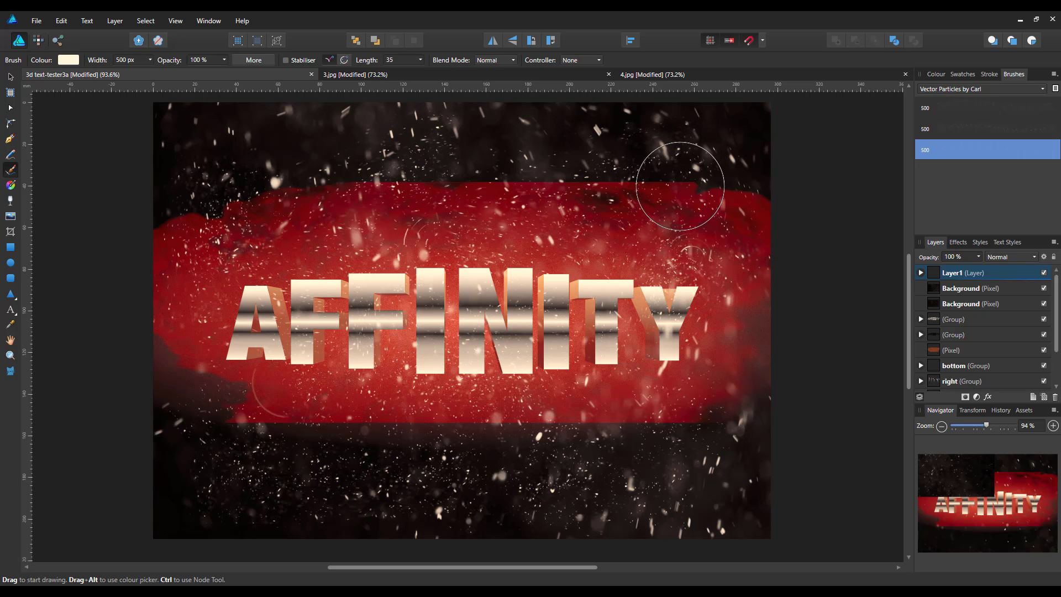
pyautogui.moveTo(734, 466)
pyautogui.mouseDown()
pyautogui.moveTo(614, 497)
pyautogui.moveTo(527, 480)
pyautogui.moveTo(529, 429)
pyautogui.moveTo(309, 454)
pyautogui.moveTo(241, 428)
pyautogui.moveTo(190, 388)
pyautogui.mouseUp()
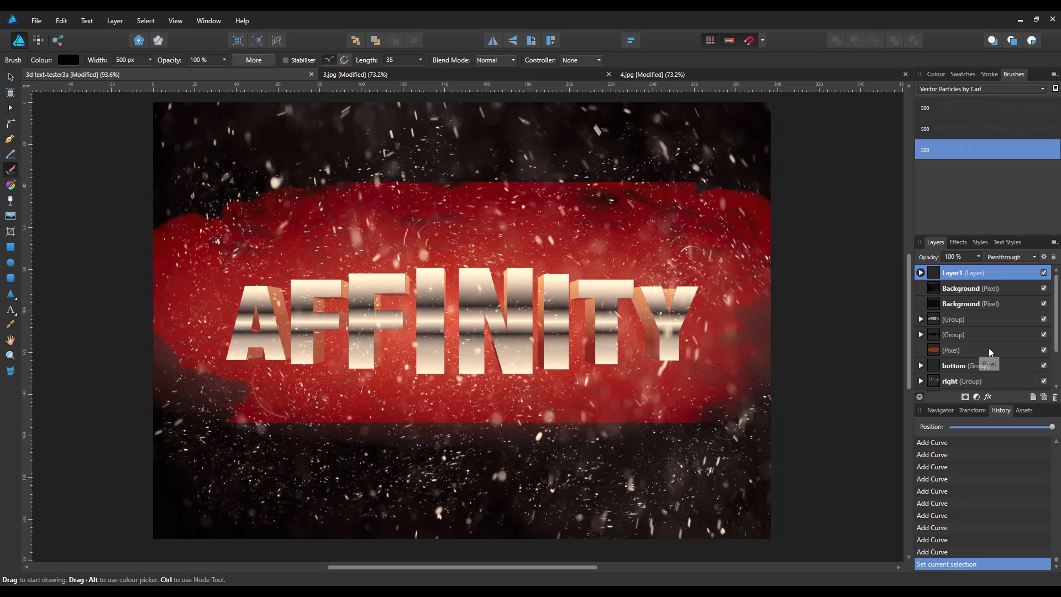
# - Switch to the Pixel persona and add a mask to the red Hard Light pixel layer above the bottom group
pyautogui.click(972, 352)
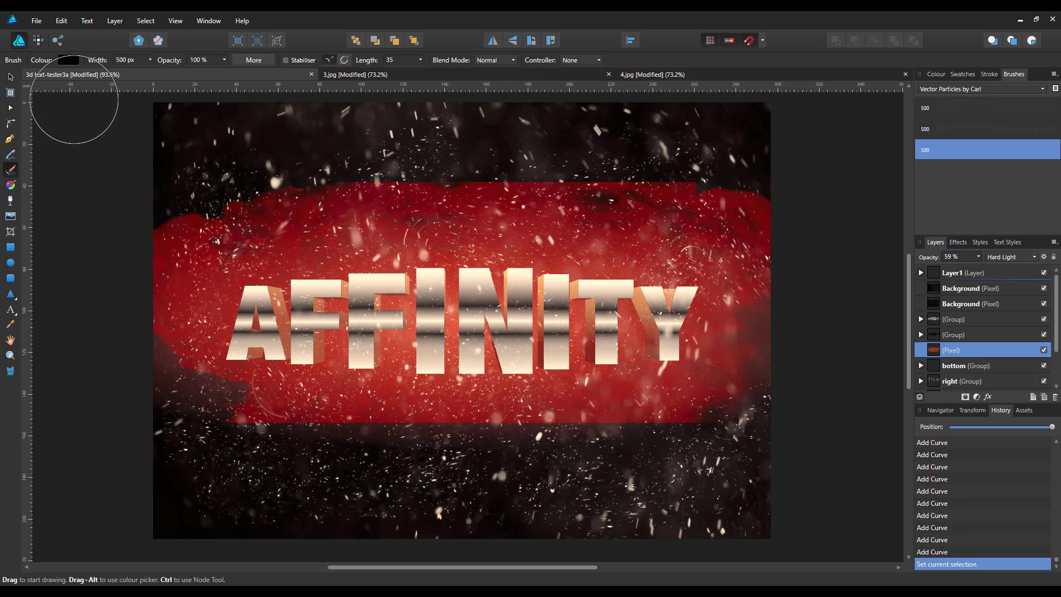
pyautogui.click(38, 42)
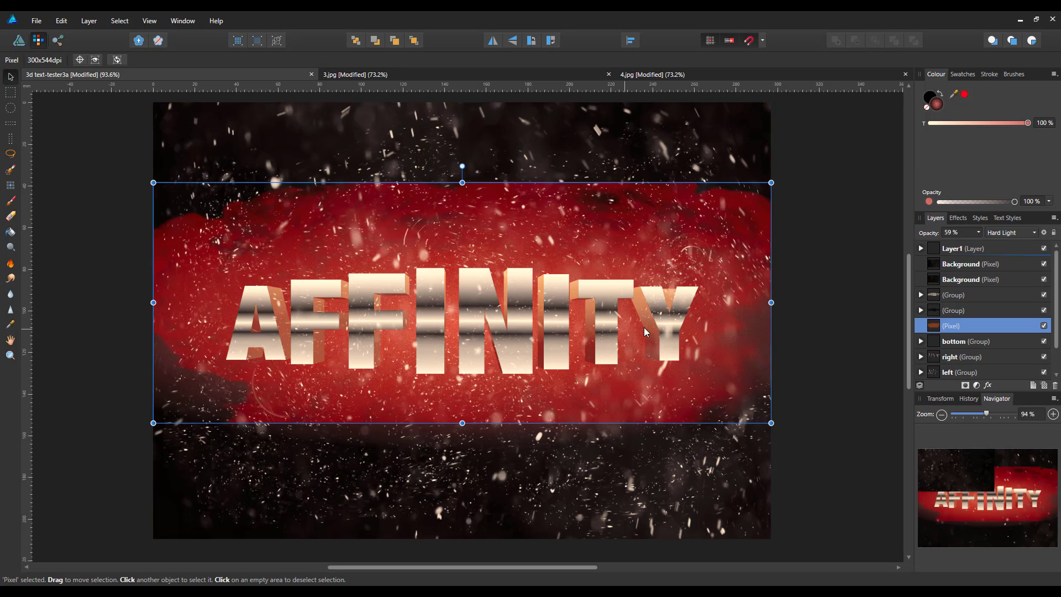
pyautogui.click(965, 386)
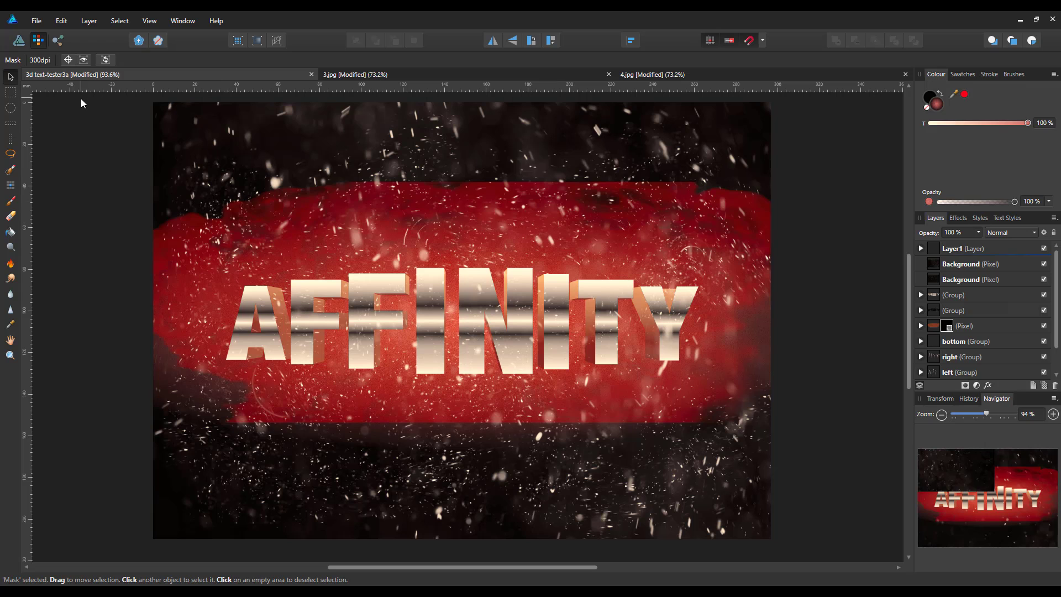
# - Choose the 32 px soft round brush from the Assorted set for the Paint Brush tool
pyautogui.click(10, 201)
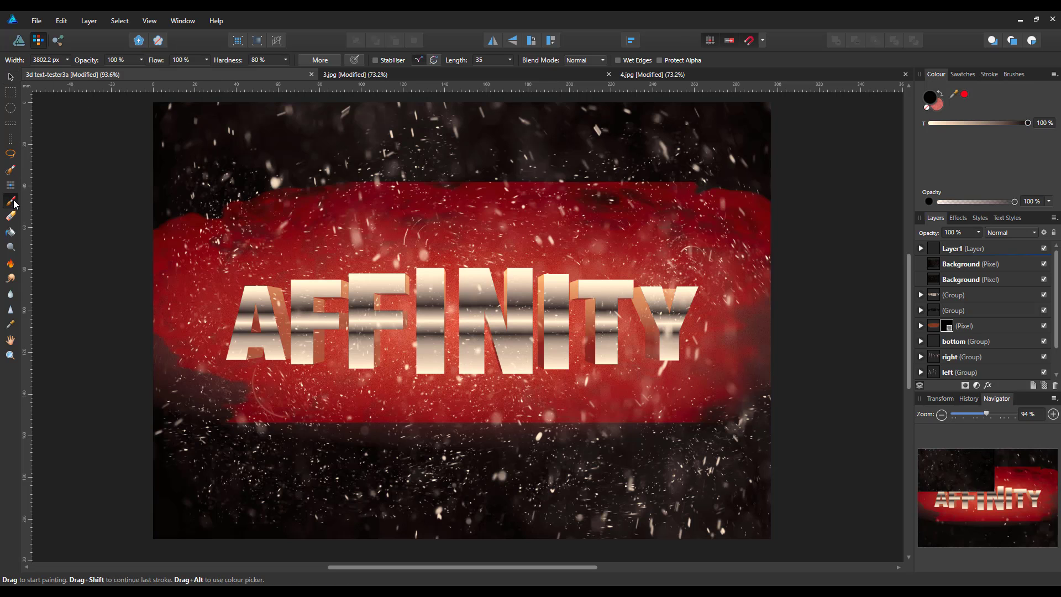
pyautogui.click(1015, 74)
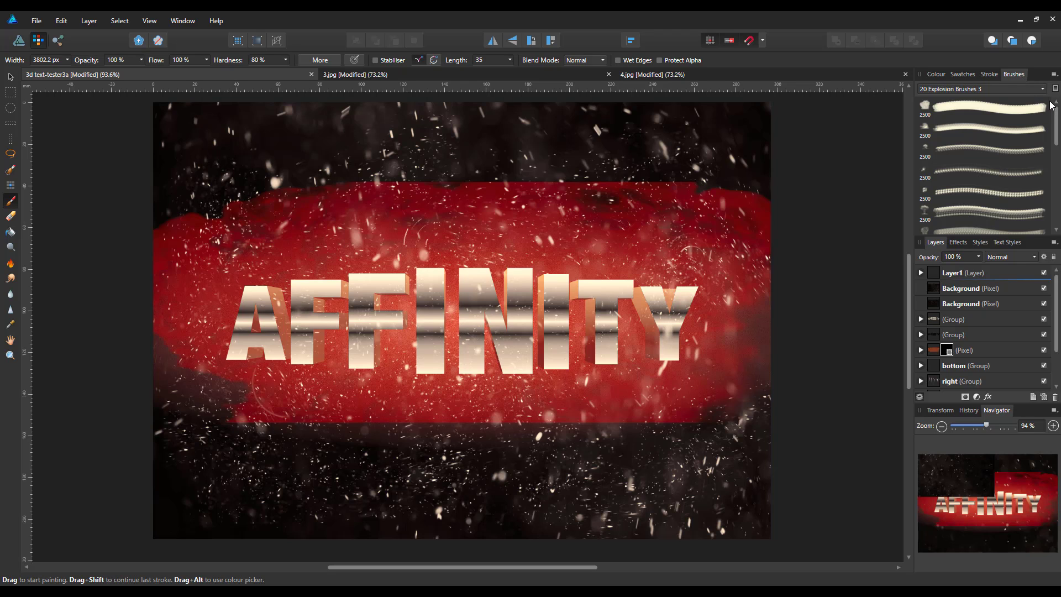
pyautogui.click(1044, 89)
pyautogui.scroll(2, 1042, 106)
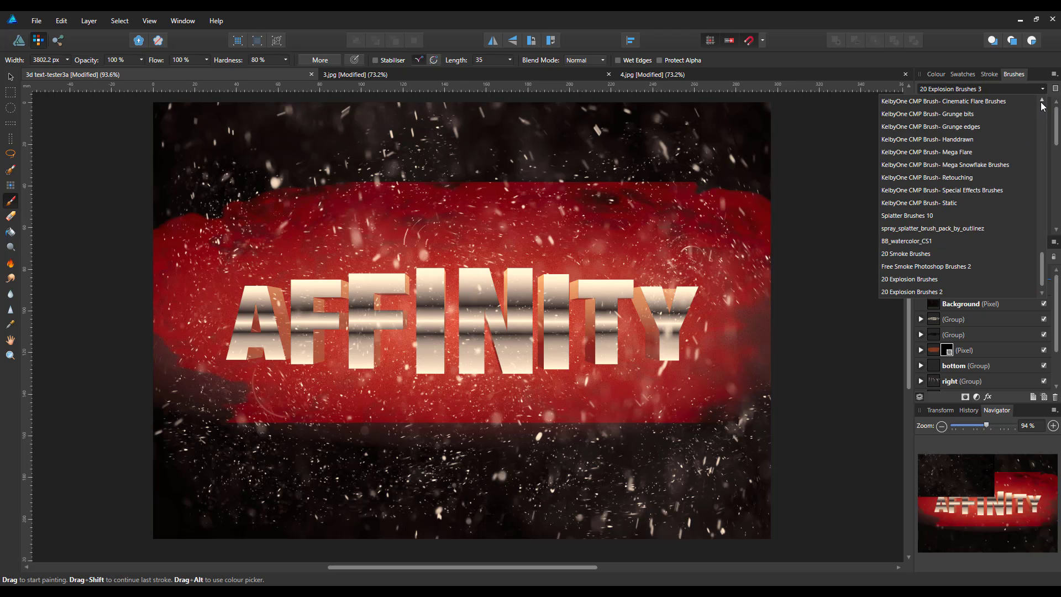
pyautogui.moveTo(1044, 250); pyautogui.dragTo(1044, 108)
pyautogui.click(998, 102)
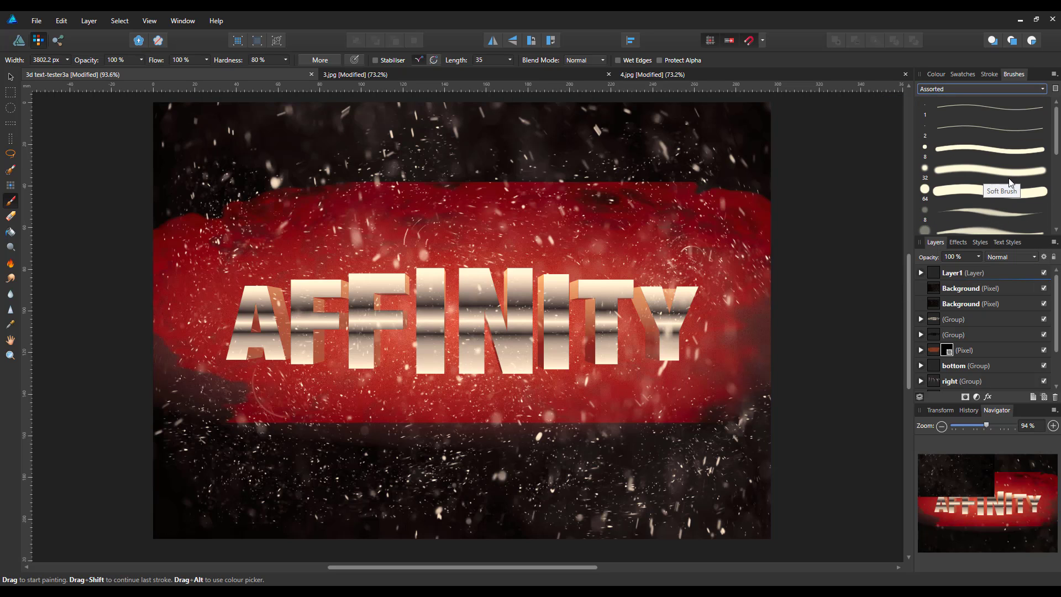
pyautogui.click(976, 178)
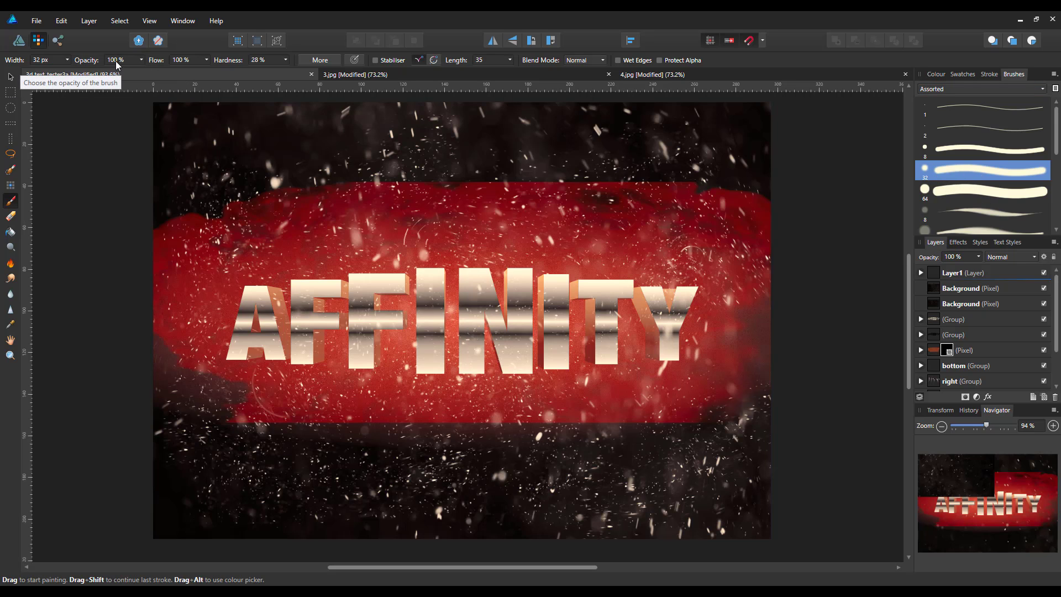
# - Set the brush to 30% opacity, 10% hardness and 455.4 px width, and paint black on the mask along the red glow's hard edges
pyautogui.click(142, 59)
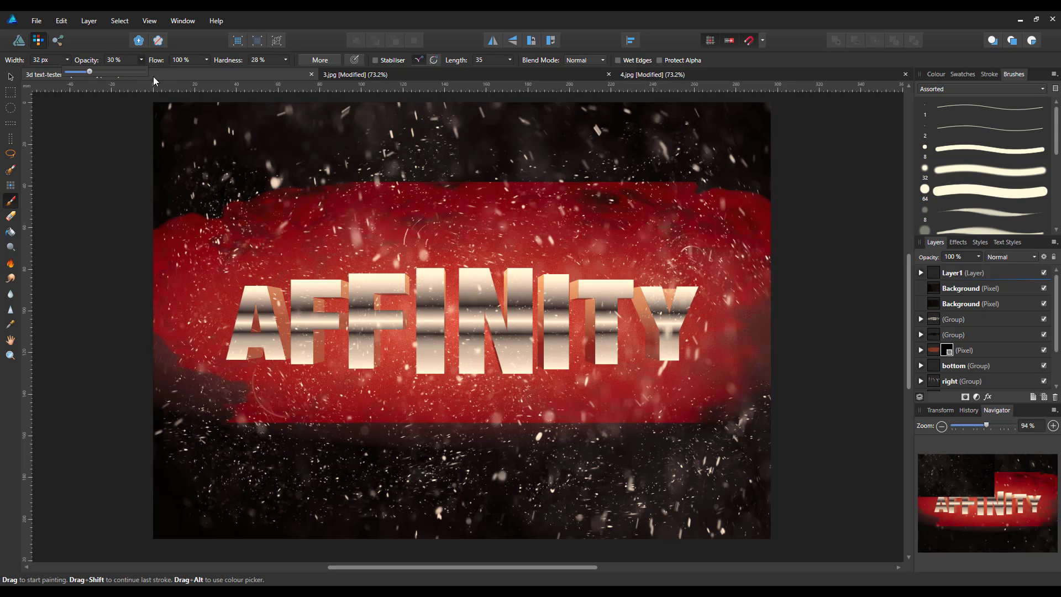
pyautogui.click(286, 61)
pyautogui.click(286, 61)
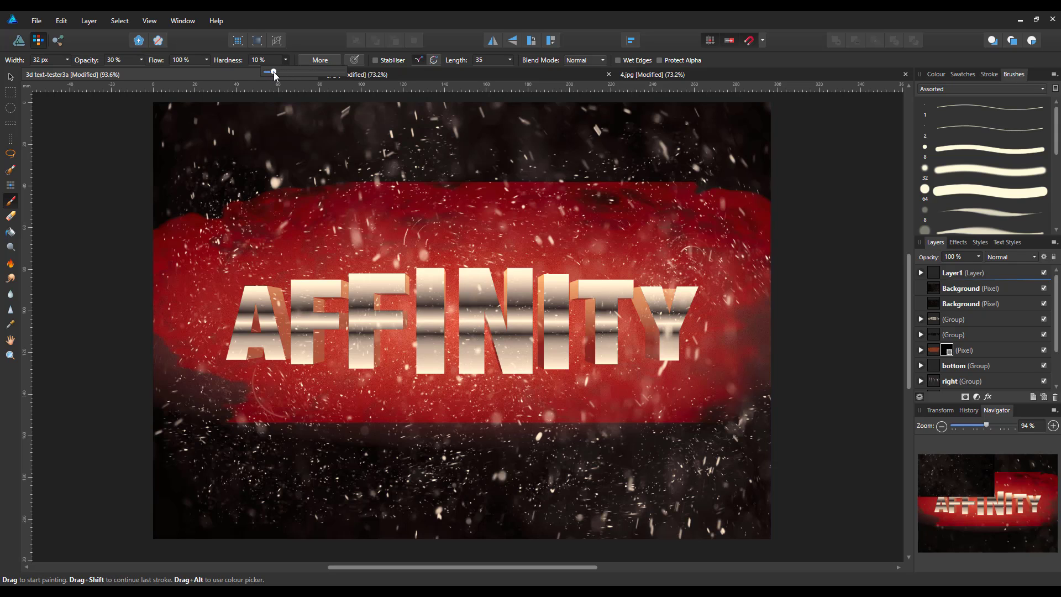
pyautogui.click(236, 75)
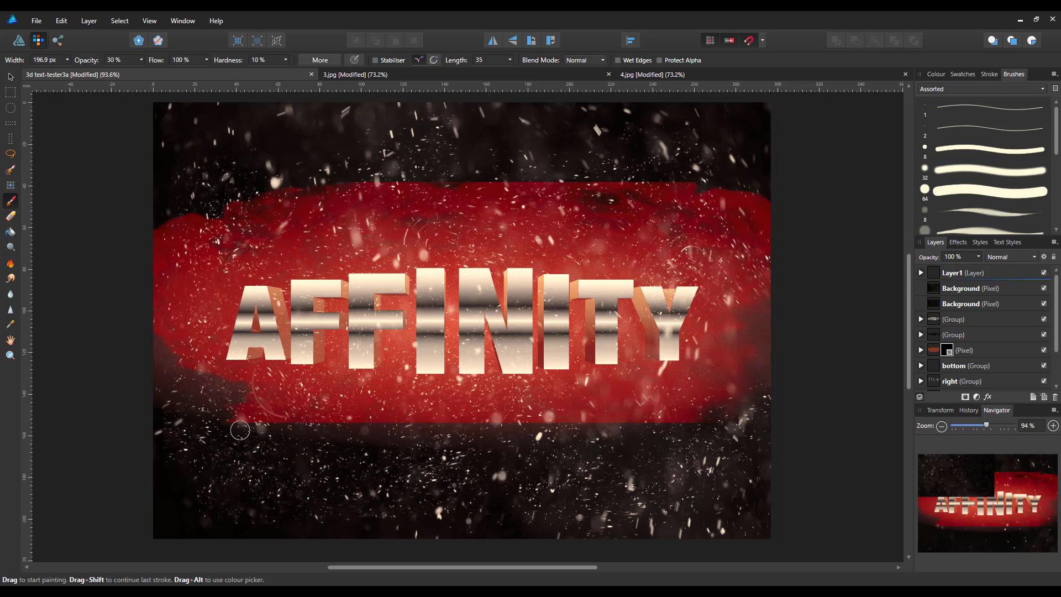
pyautogui.press(']')
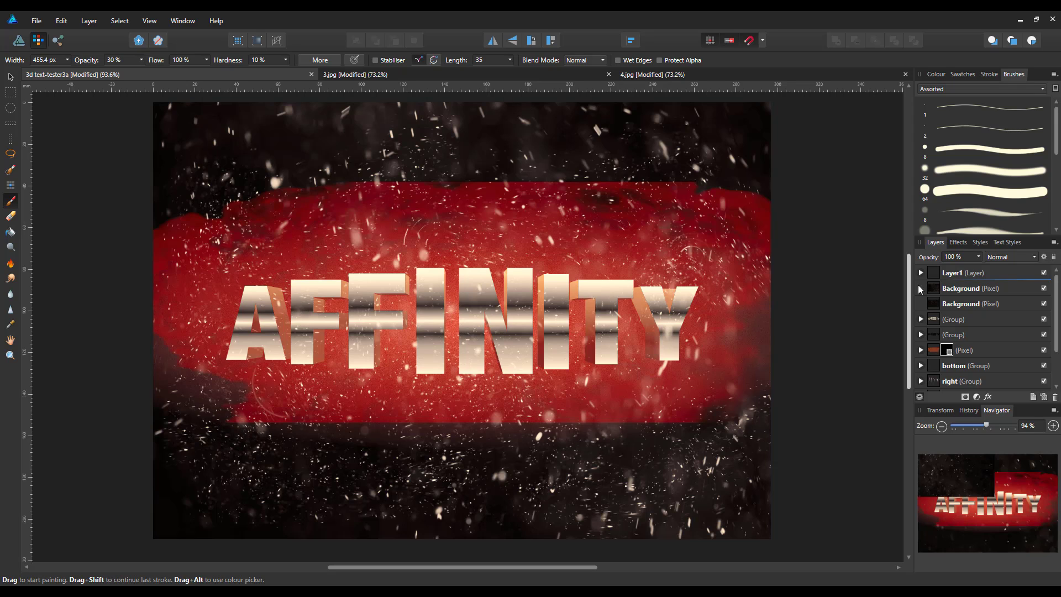
pyautogui.click(936, 76)
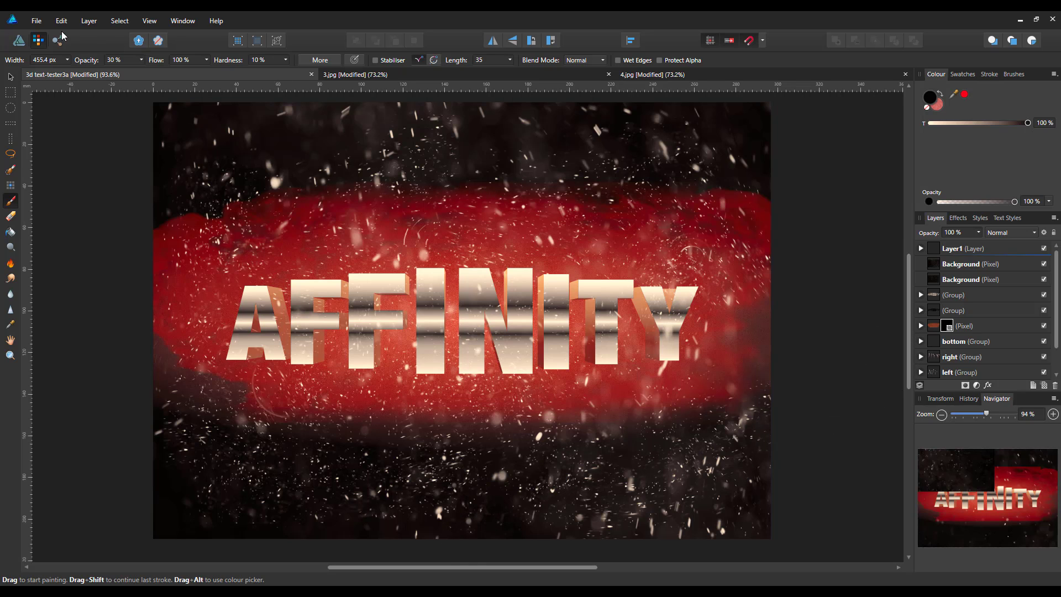
# - Return to the Designer persona and add a Levels adjustment to the particle layer Layer1 with gamma 1.179
pyautogui.click(18, 45)
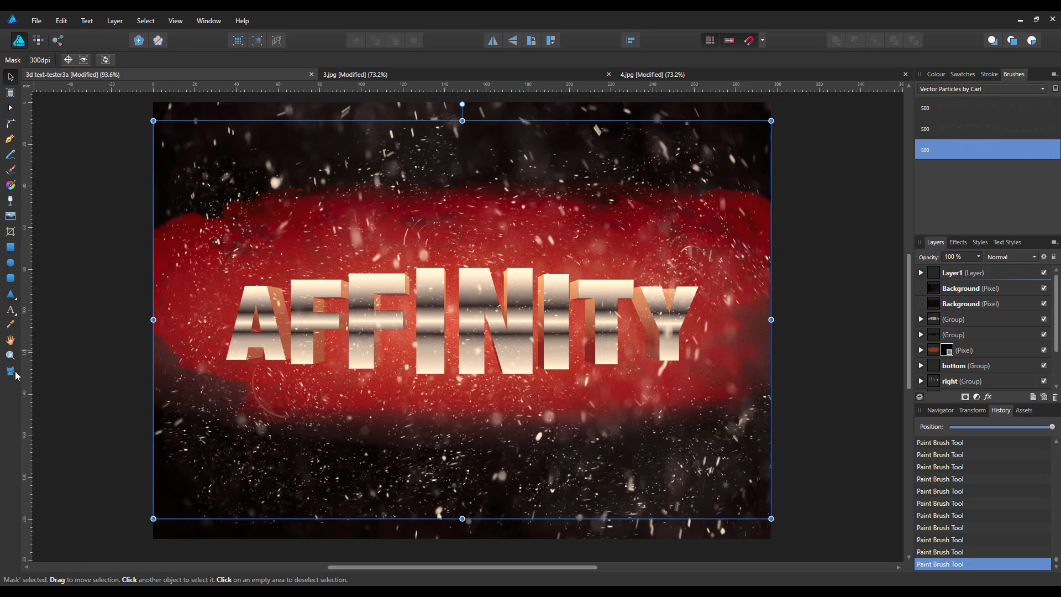
pyautogui.click(11, 340)
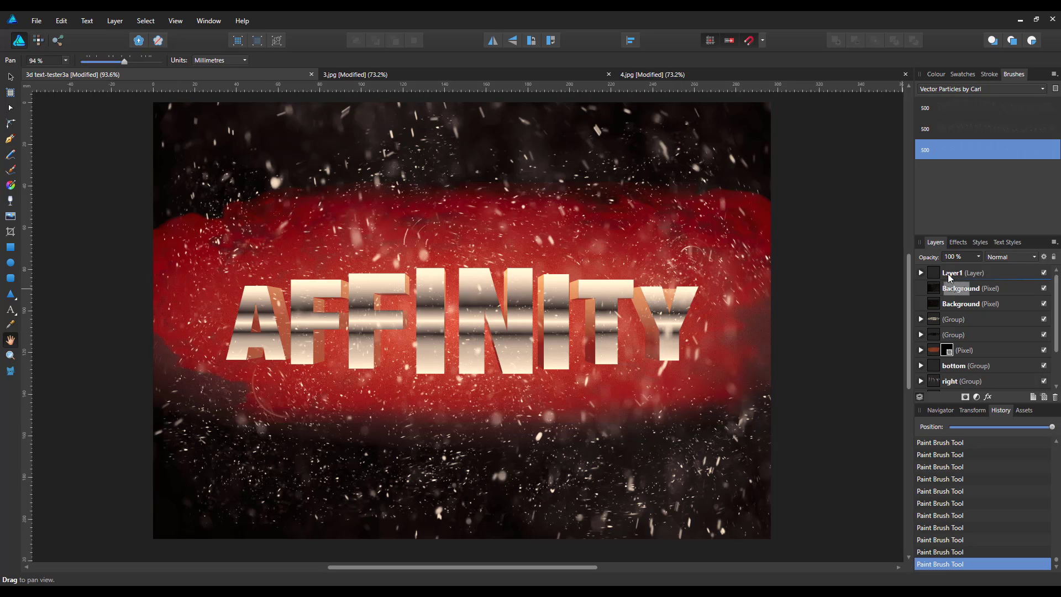
pyautogui.click(1014, 269)
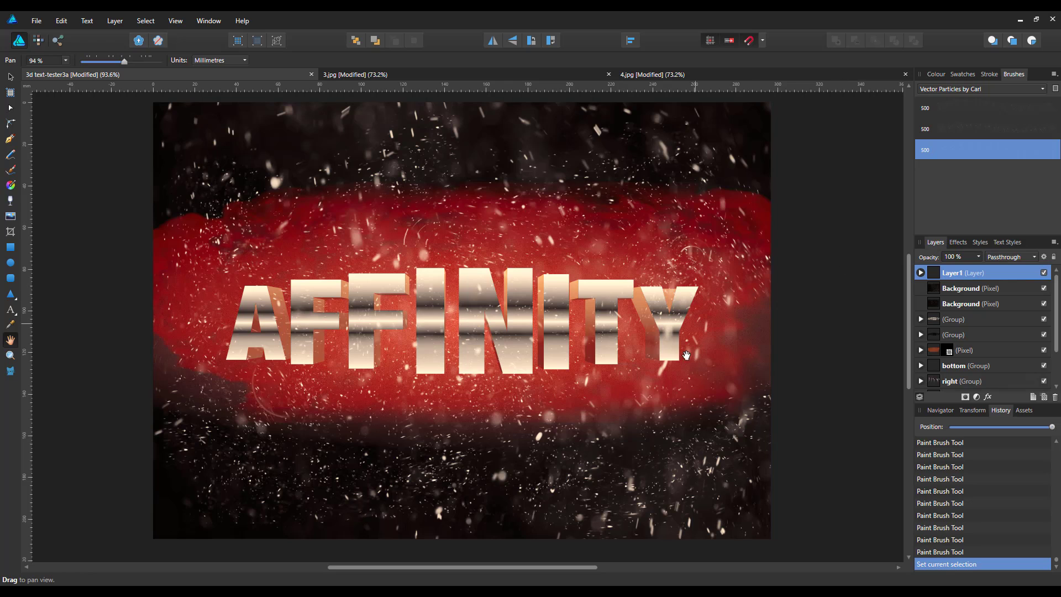
pyautogui.click(977, 397)
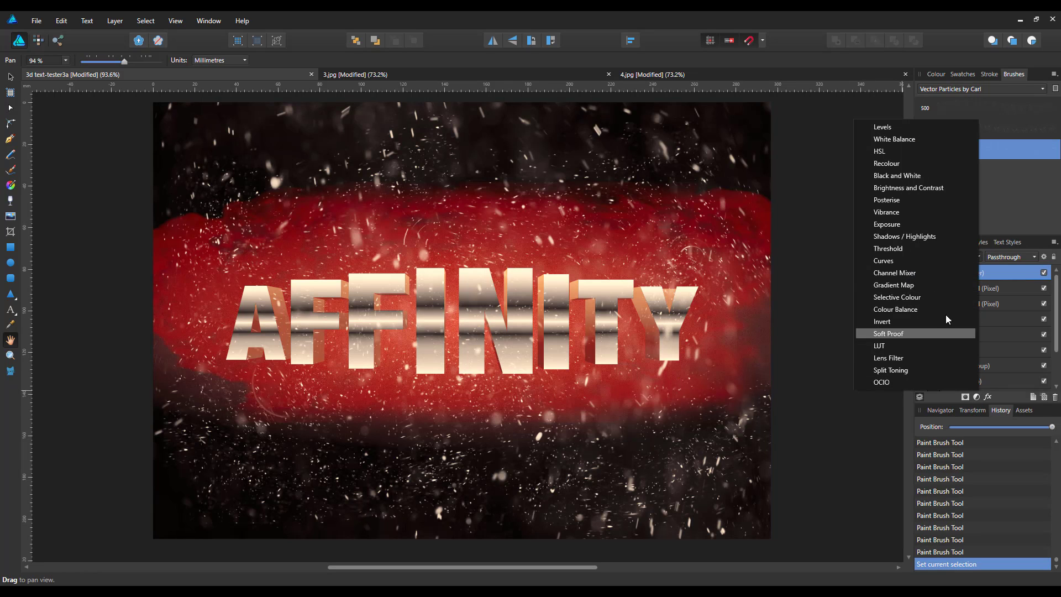
pyautogui.click(882, 129)
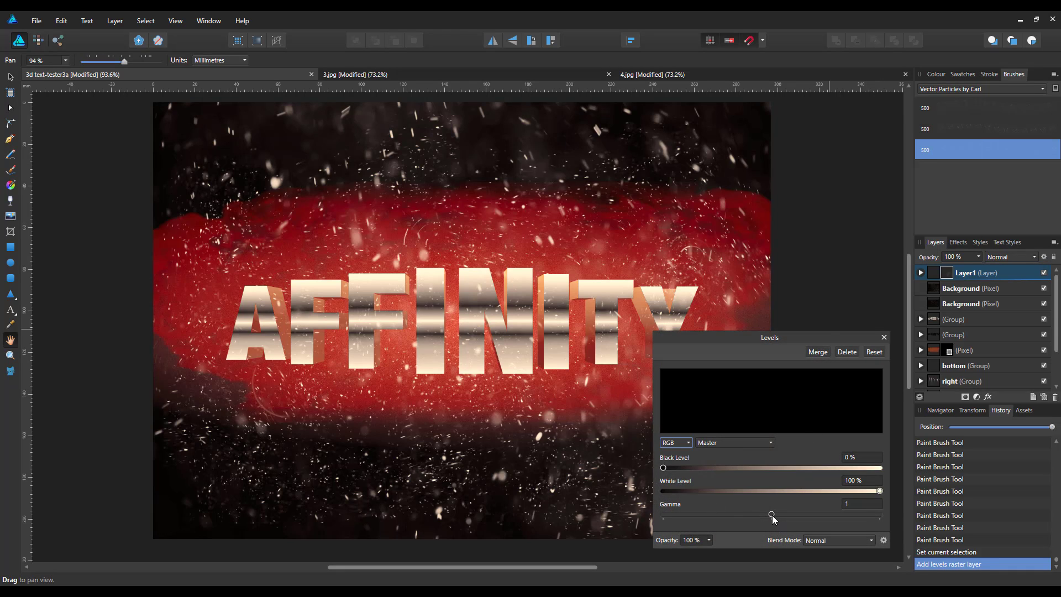
pyautogui.moveTo(774, 519); pyautogui.dragTo(793, 520)
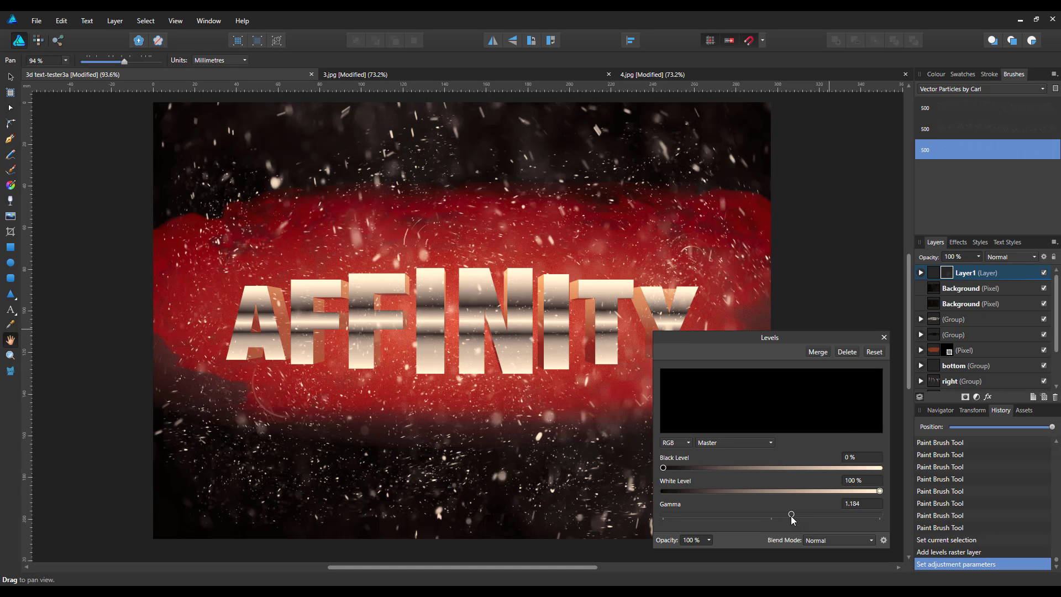
pyautogui.moveTo(791, 516); pyautogui.dragTo(791, 516)
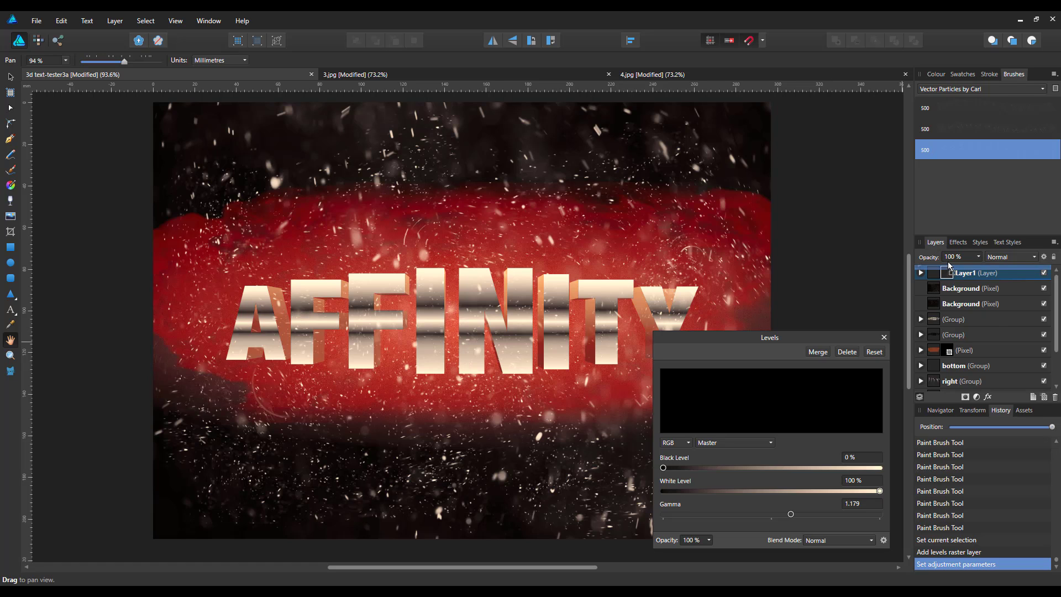
# - Move the Levels adjustment out of Layer1 to the top of the layer stack and set its gamma to 1.52
pyautogui.moveTo(950, 266); pyautogui.dragTo(951, 270)
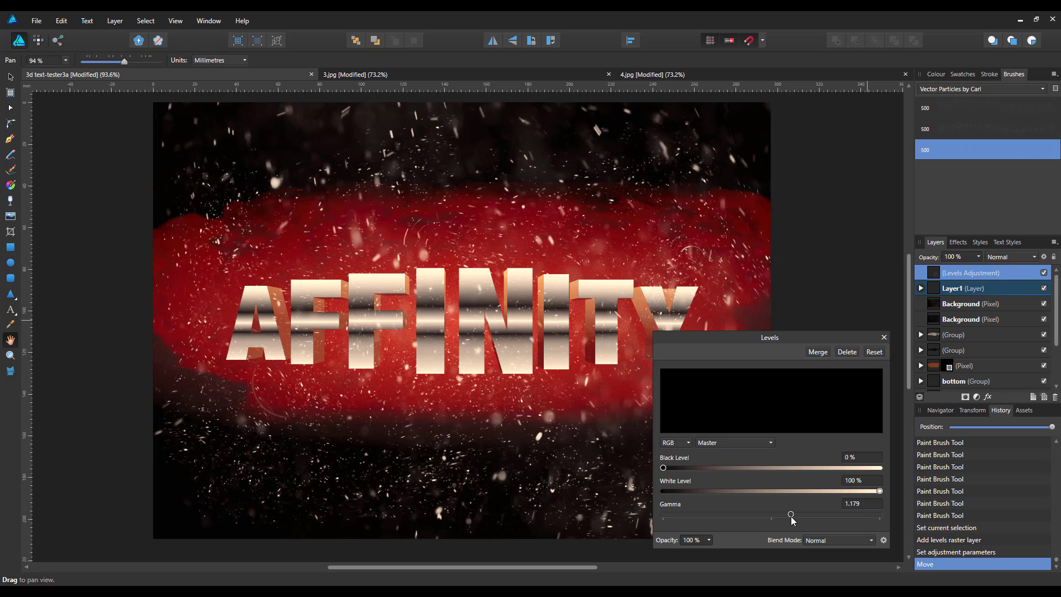
pyautogui.moveTo(791, 516); pyautogui.dragTo(829, 516)
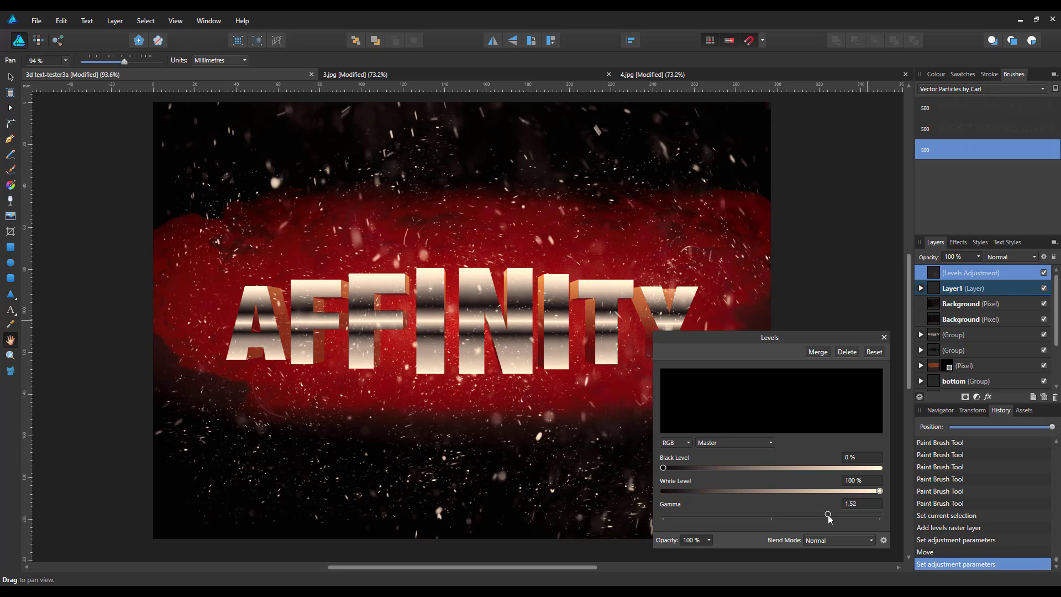
pyautogui.moveTo(803, 339)
pyautogui.mouseDown()
pyautogui.moveTo(878, 311)
pyautogui.moveTo(814, 328)
pyautogui.mouseUp()
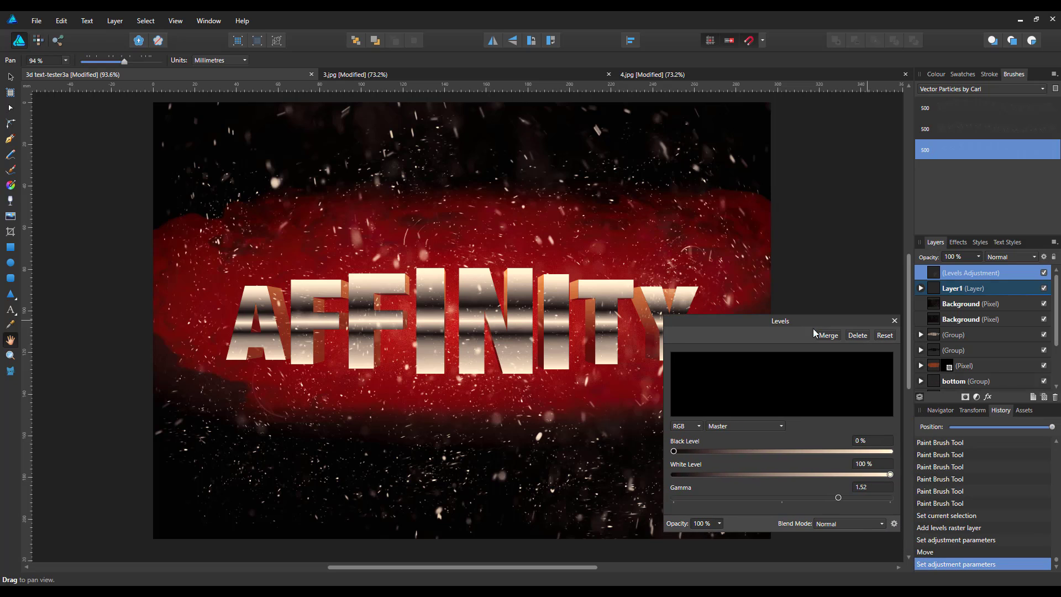
pyautogui.click(894, 321)
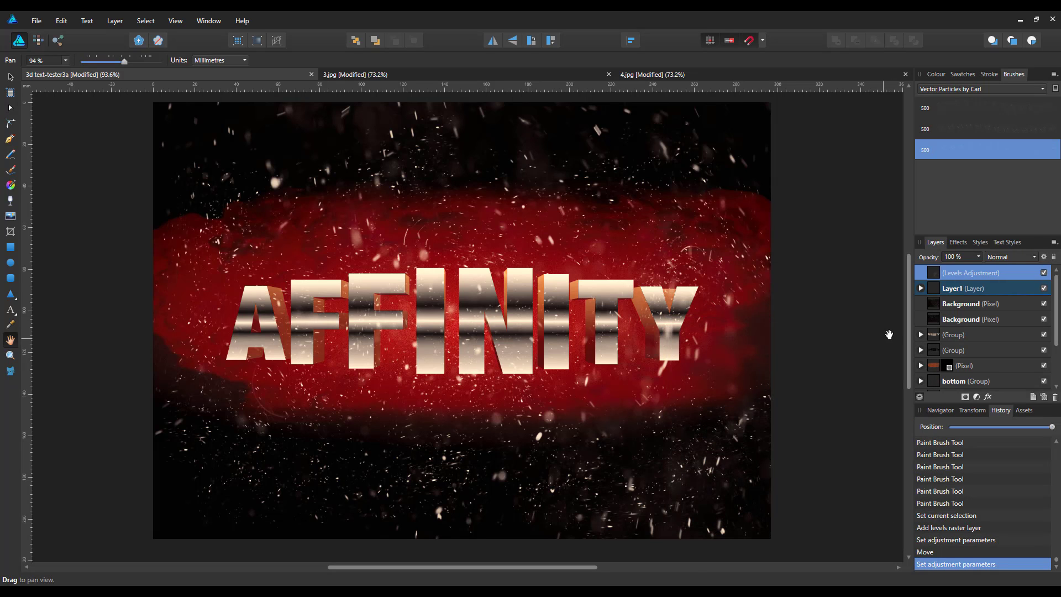